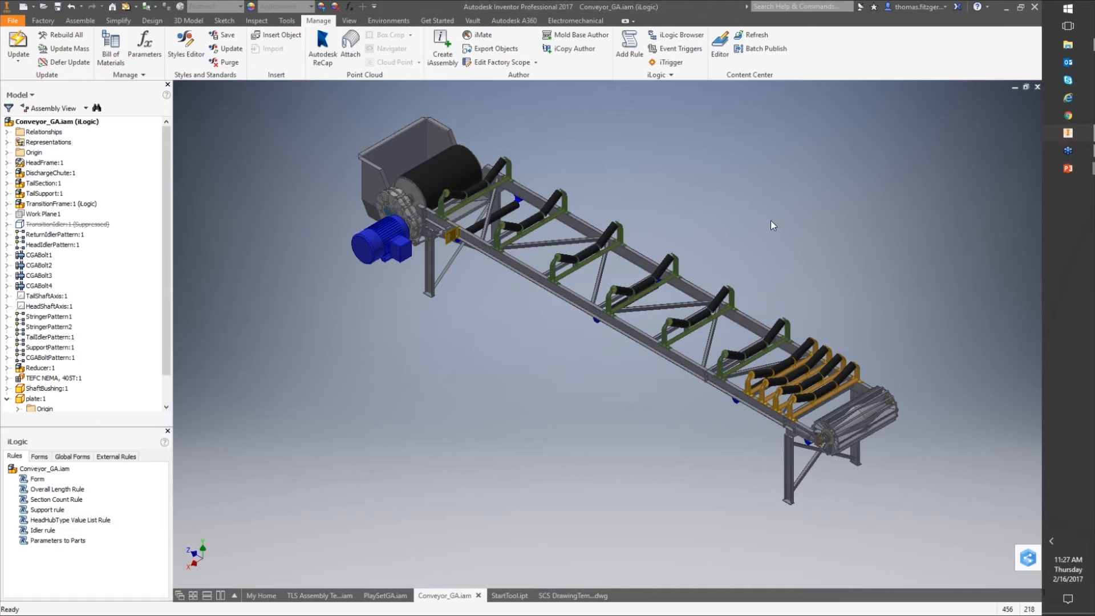
- Trigger the Conveyor Configuration form, examine its length, belt, tail section, head chute and idler options, and close it
click(668, 62)
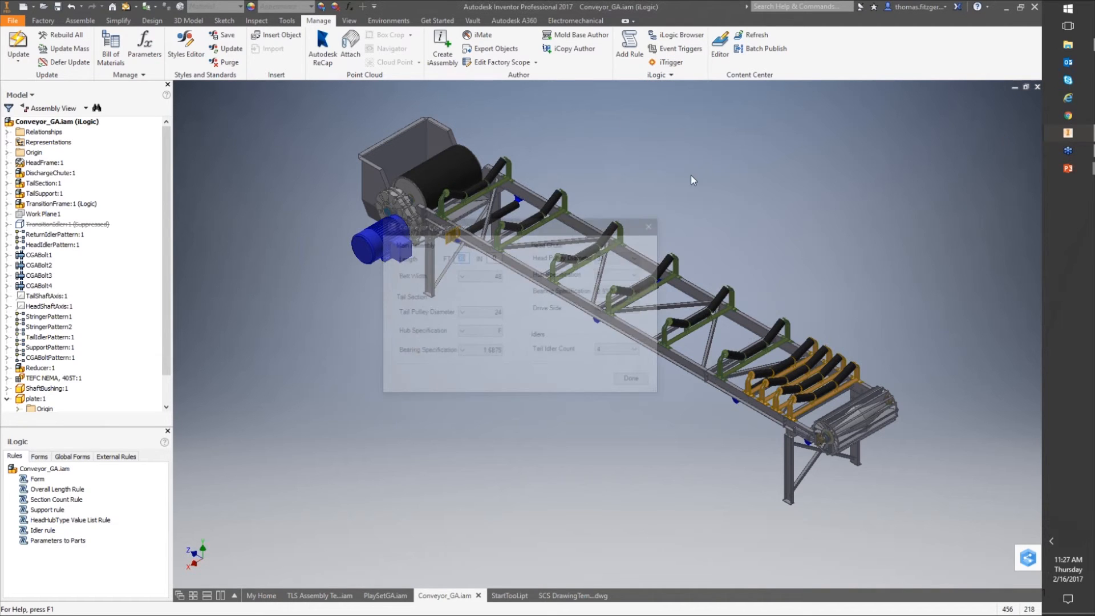
drag(512, 229, 378, 303)
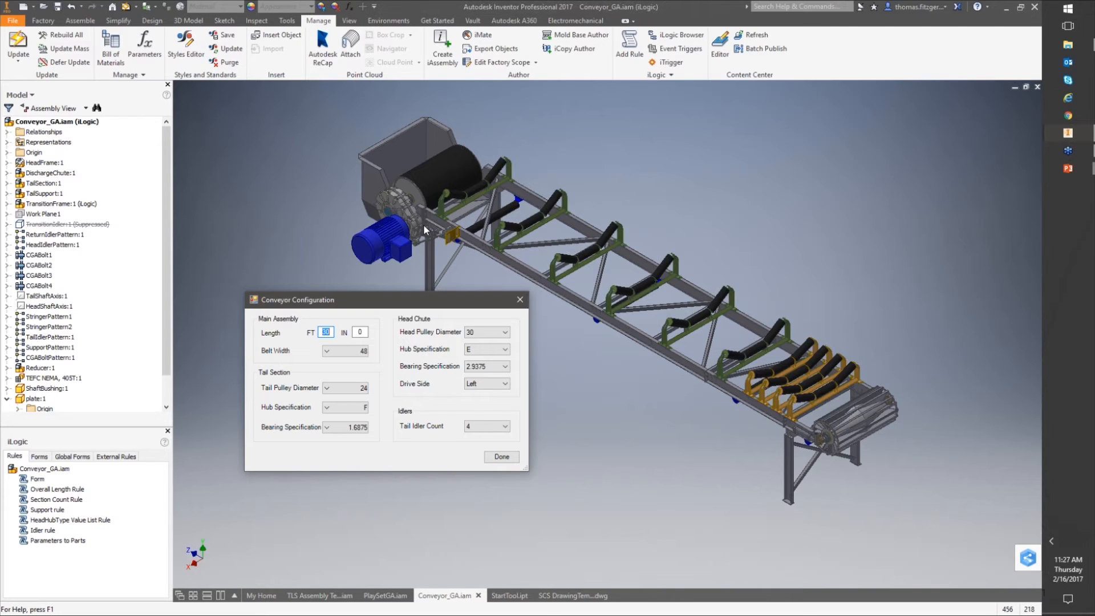
drag(328, 301, 322, 314)
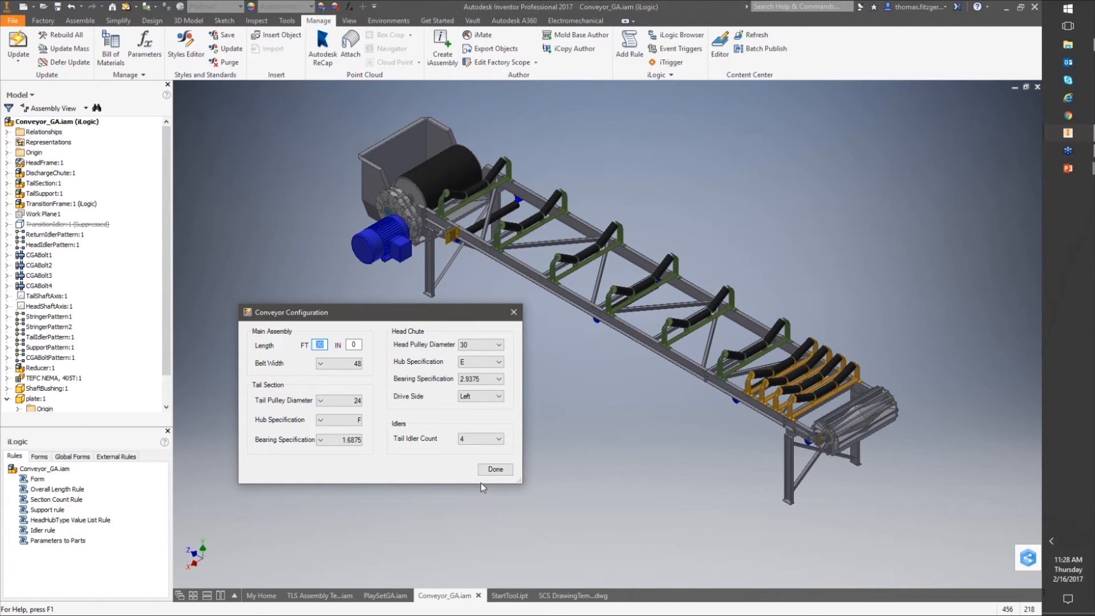
click(495, 471)
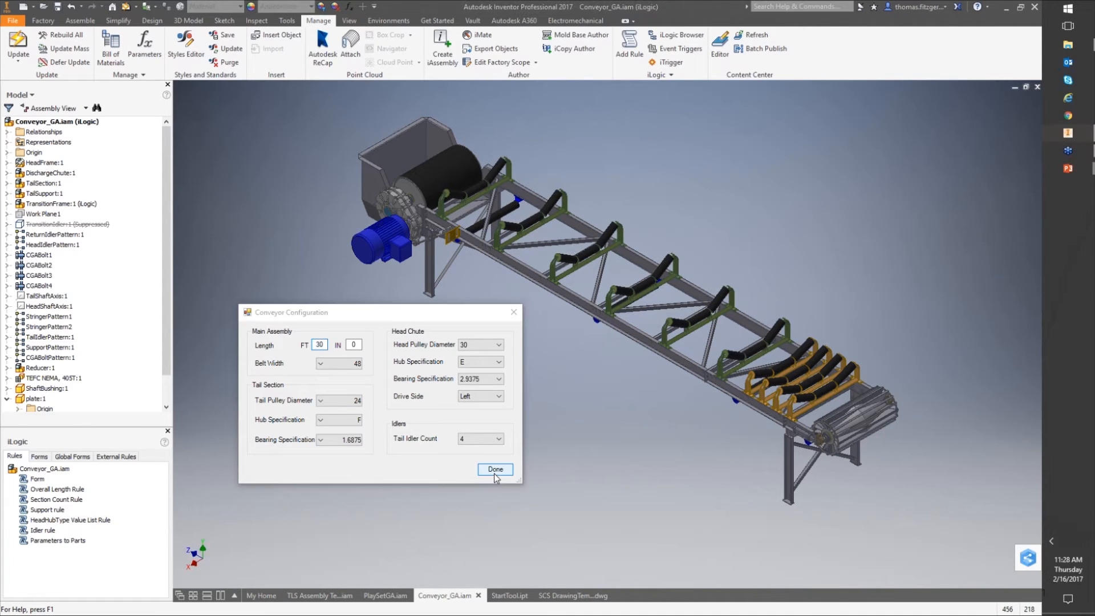
- Check the iLogic browser for local and global forms in the conveyor assembly
right_click(34, 480)
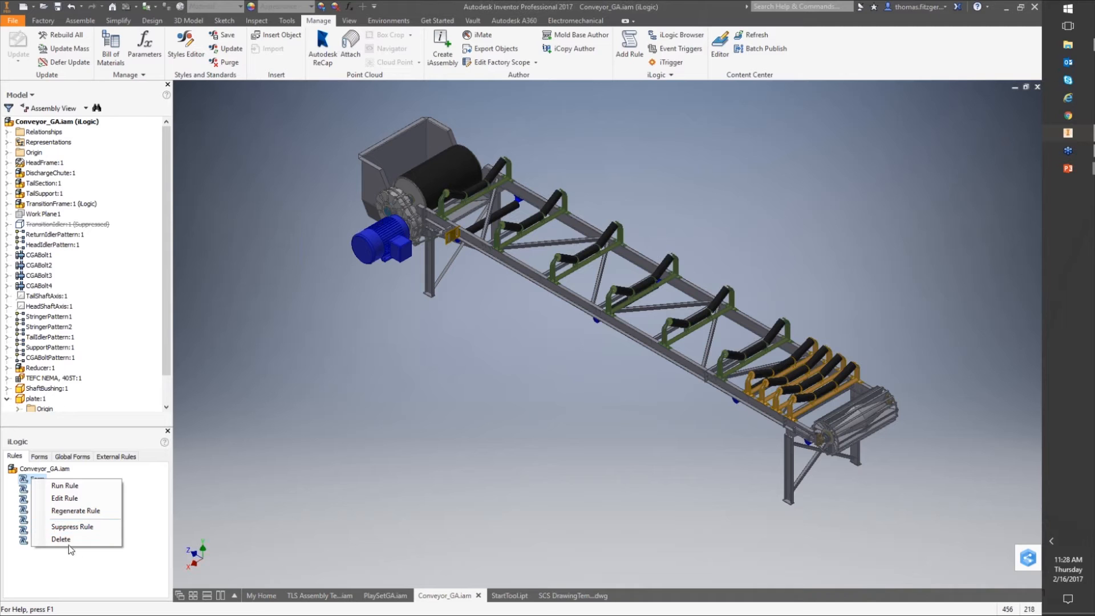
click(284, 470)
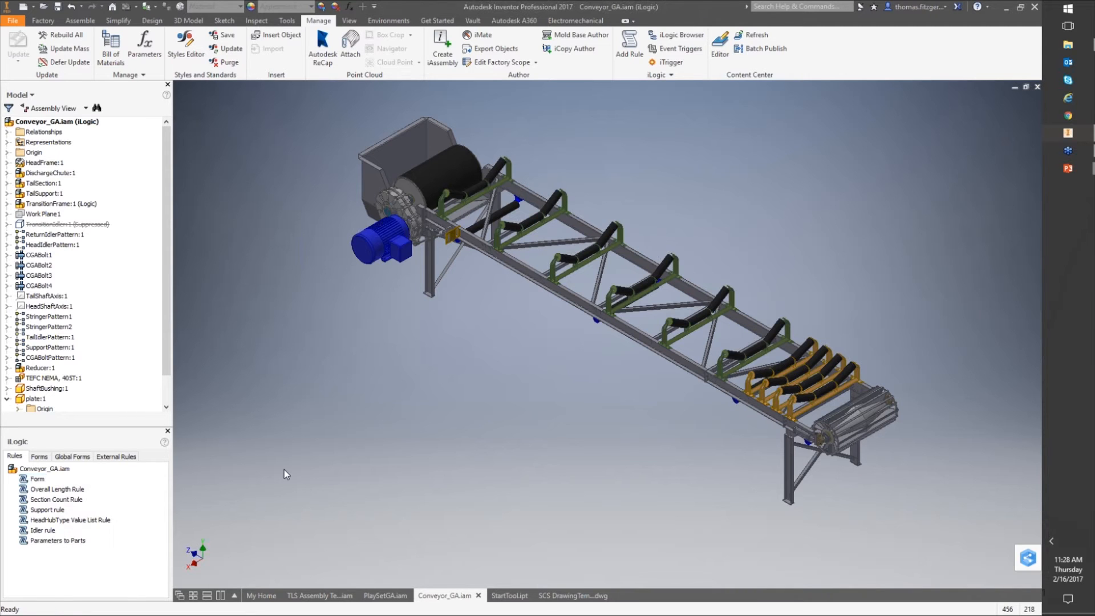
click(39, 458)
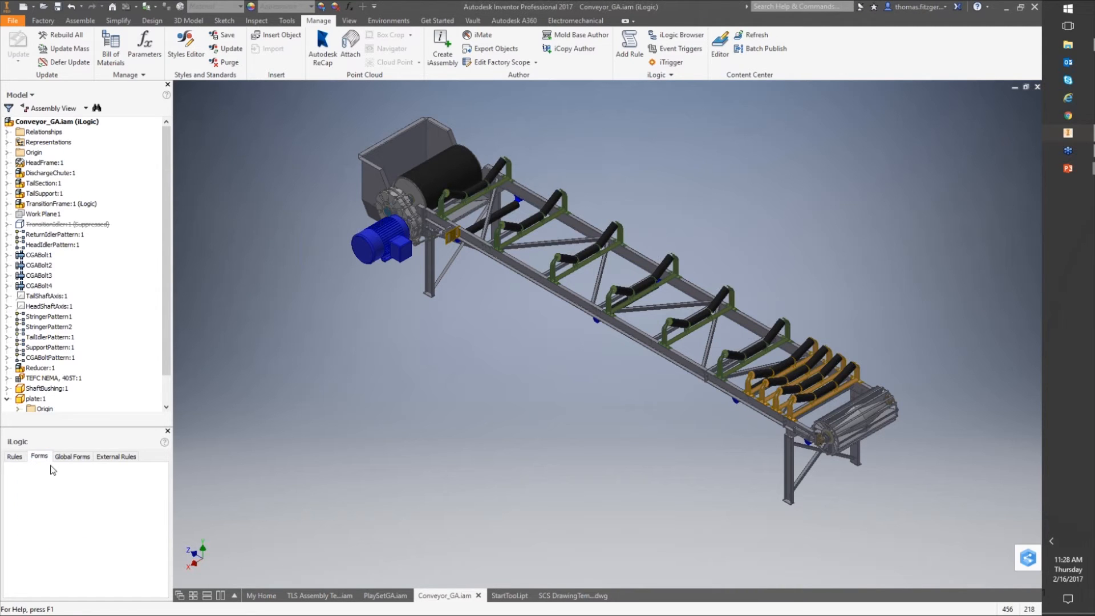
click(67, 460)
click(45, 459)
click(68, 458)
click(40, 457)
click(15, 459)
- Try to create a rule for a dialog from within the existing Form rule, and close its editor
right_click(42, 483)
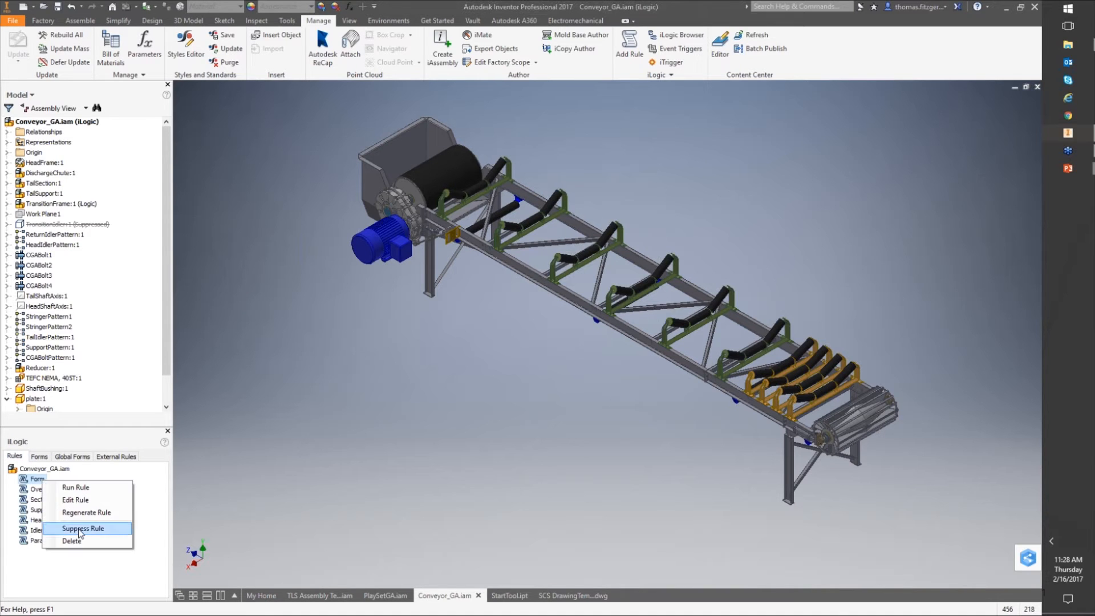
click(83, 500)
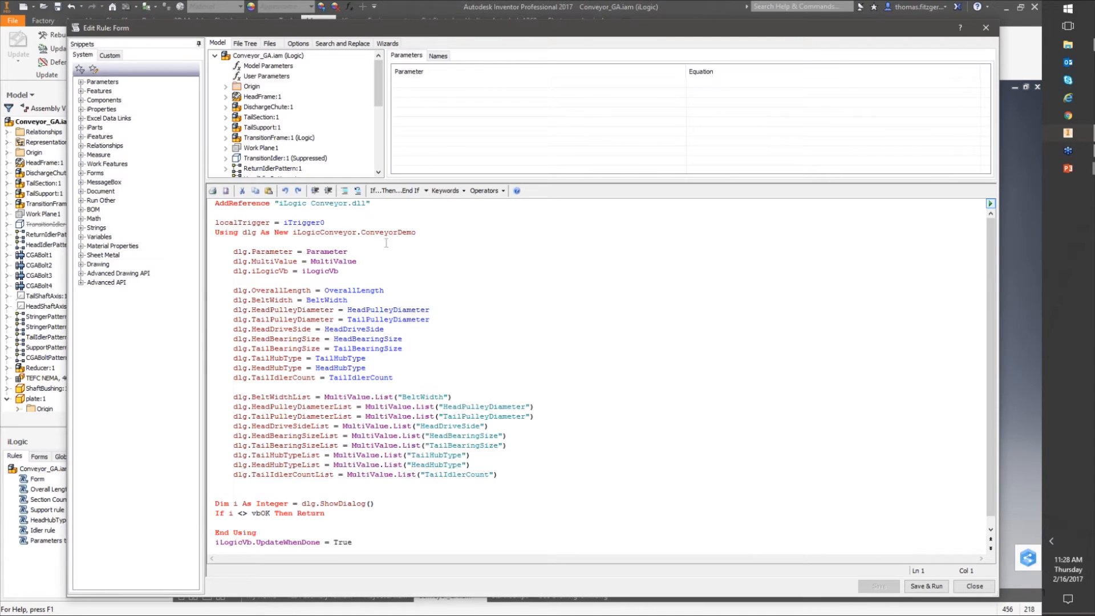
click(388, 43)
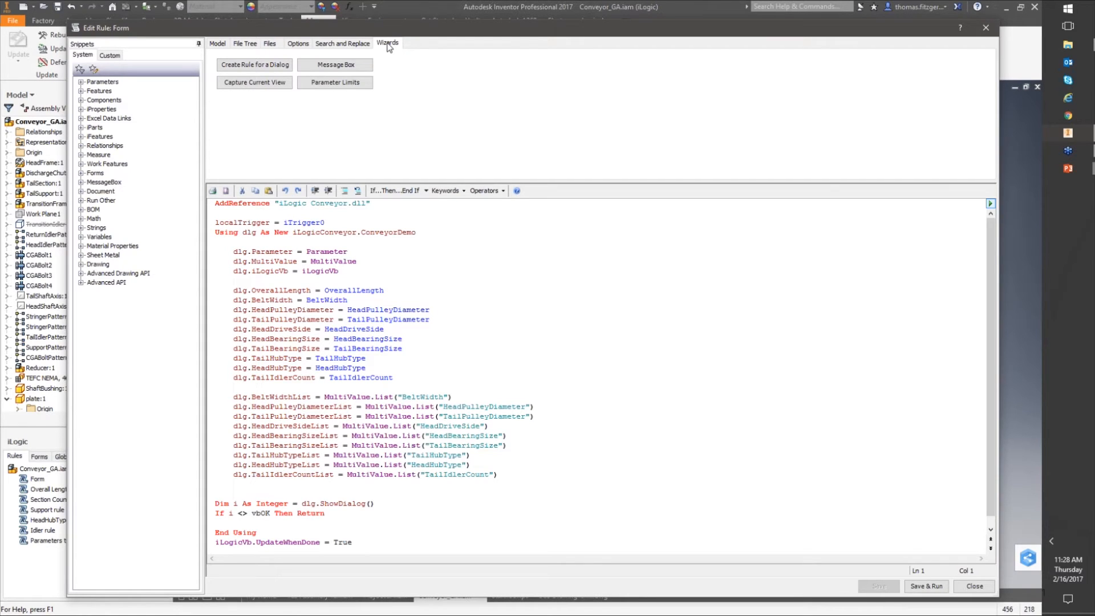
click(268, 67)
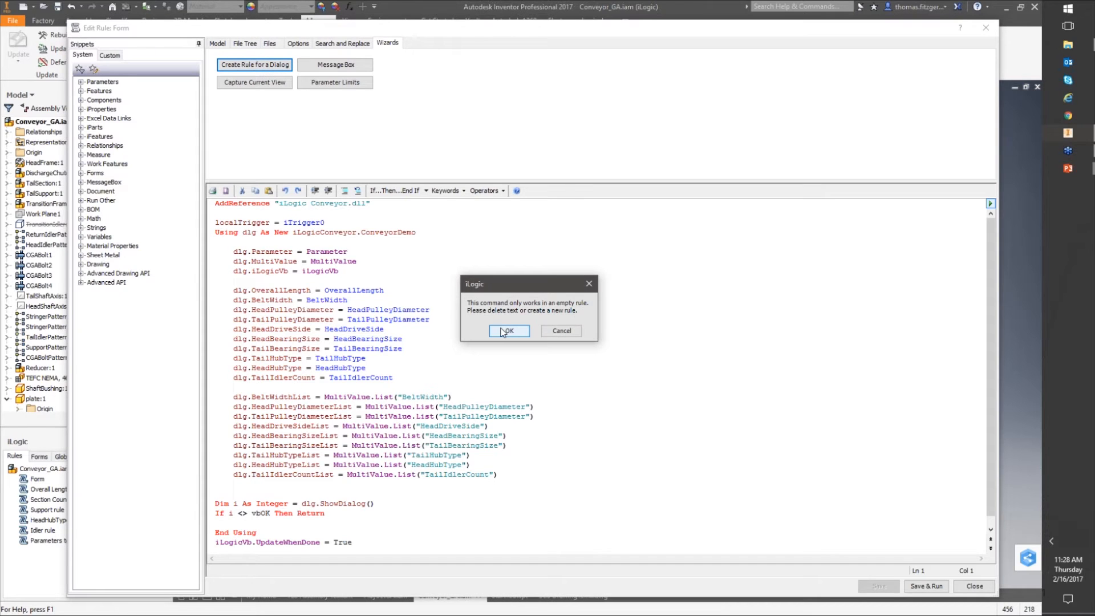
click(560, 334)
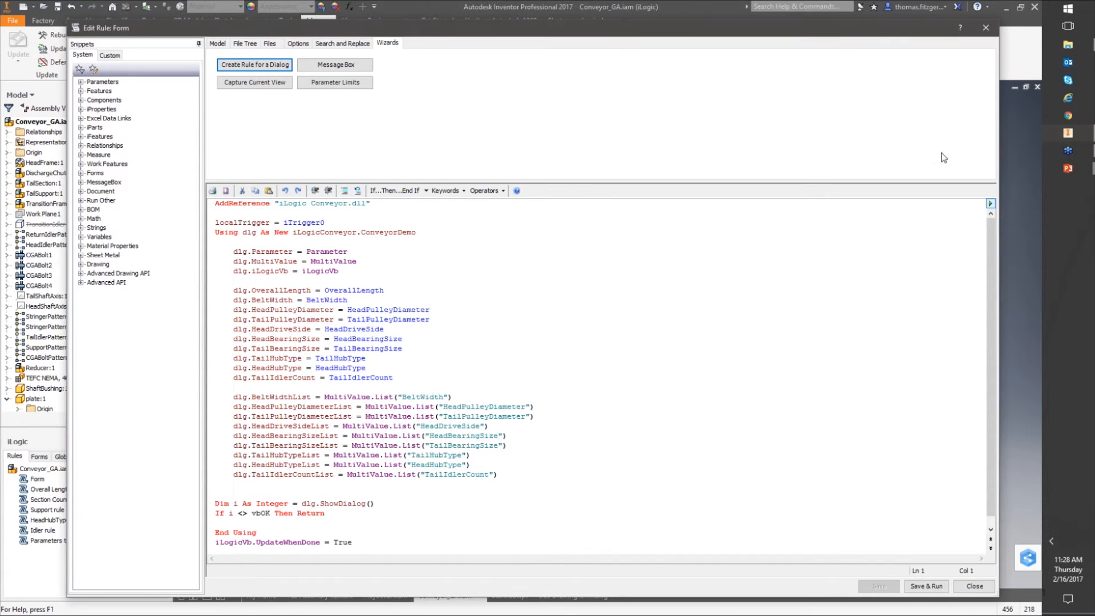
click(985, 27)
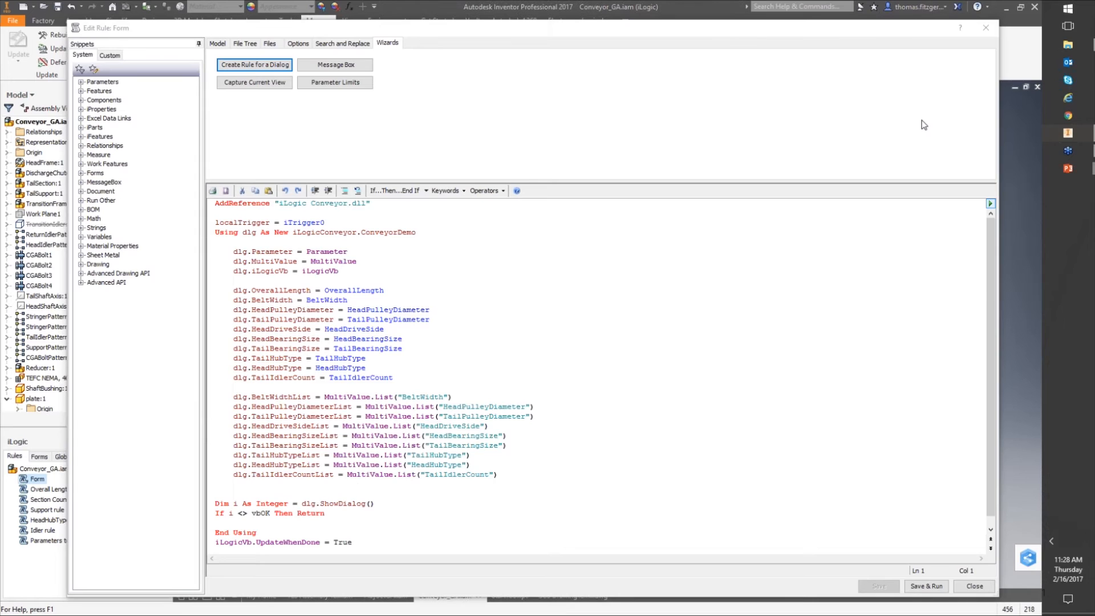
- Inspect the Create Rule for a Dialog wizard and its DLL browsing in a new empty rule, leaving without creating anything
right_click(92, 551)
click(20, 554)
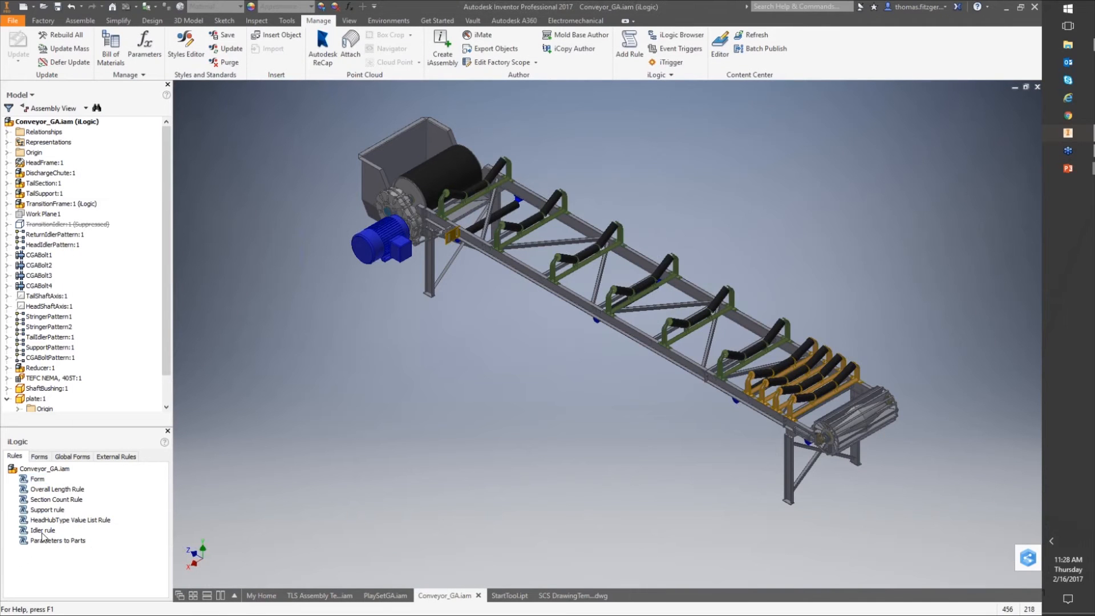
right_click(50, 470)
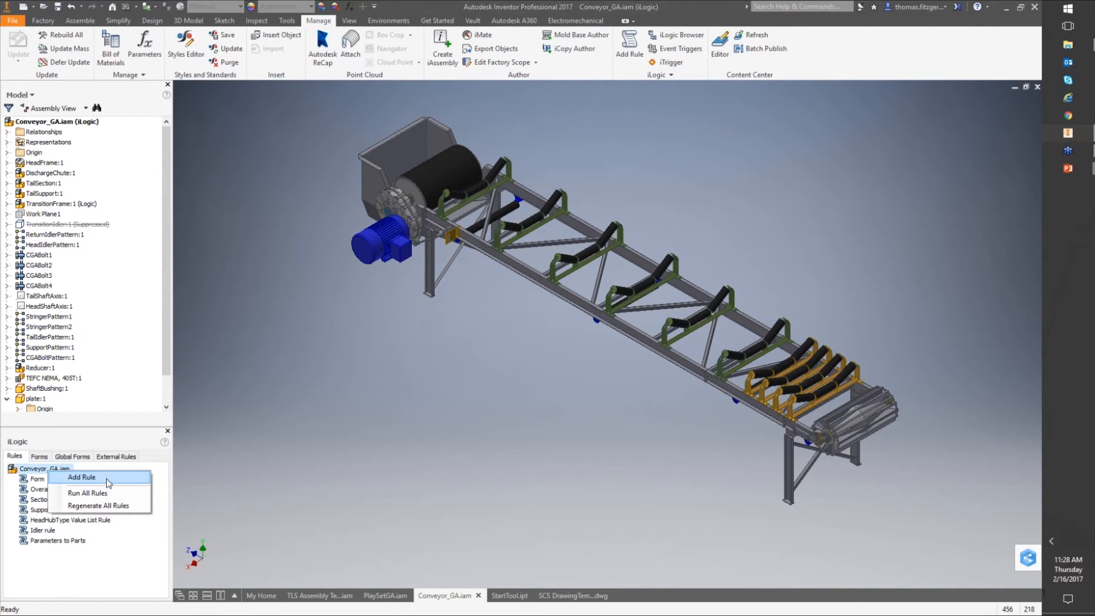
click(82, 477)
click(229, 257)
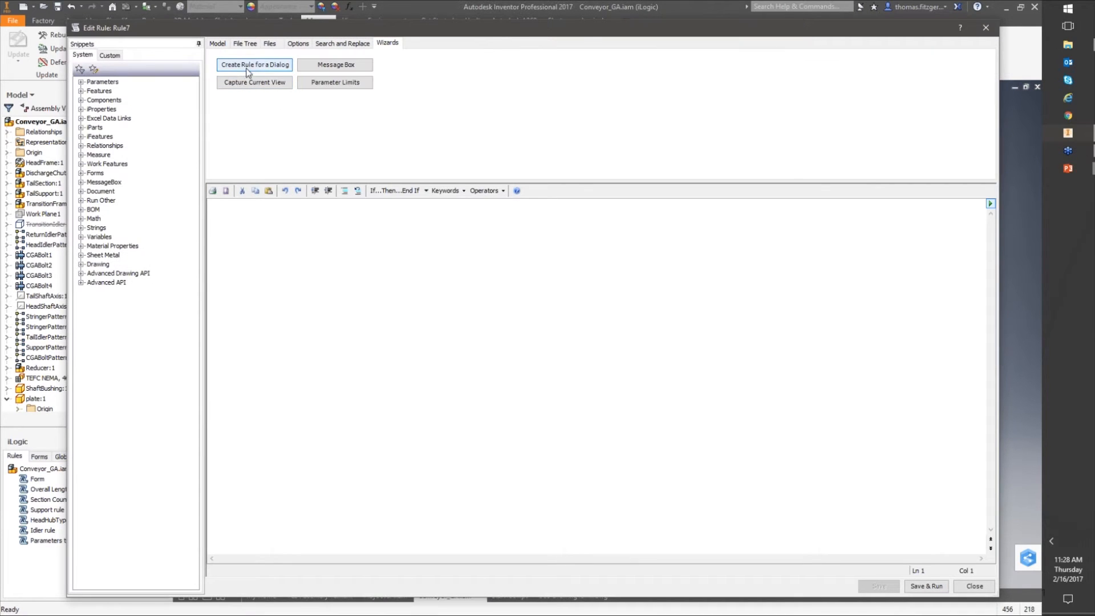
drag(581, 178, 433, 200)
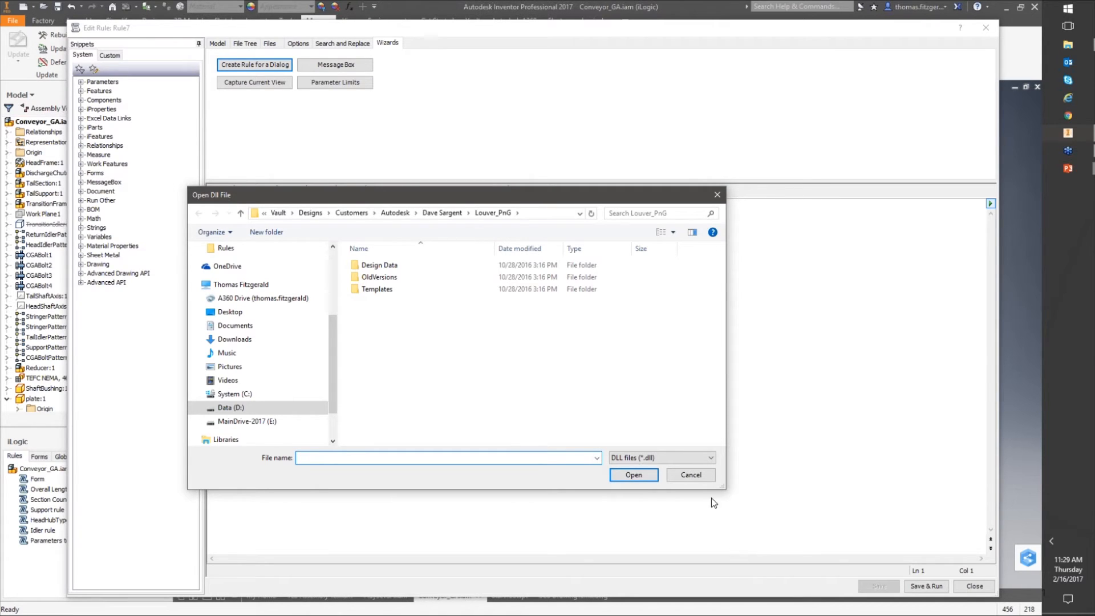
click(691, 475)
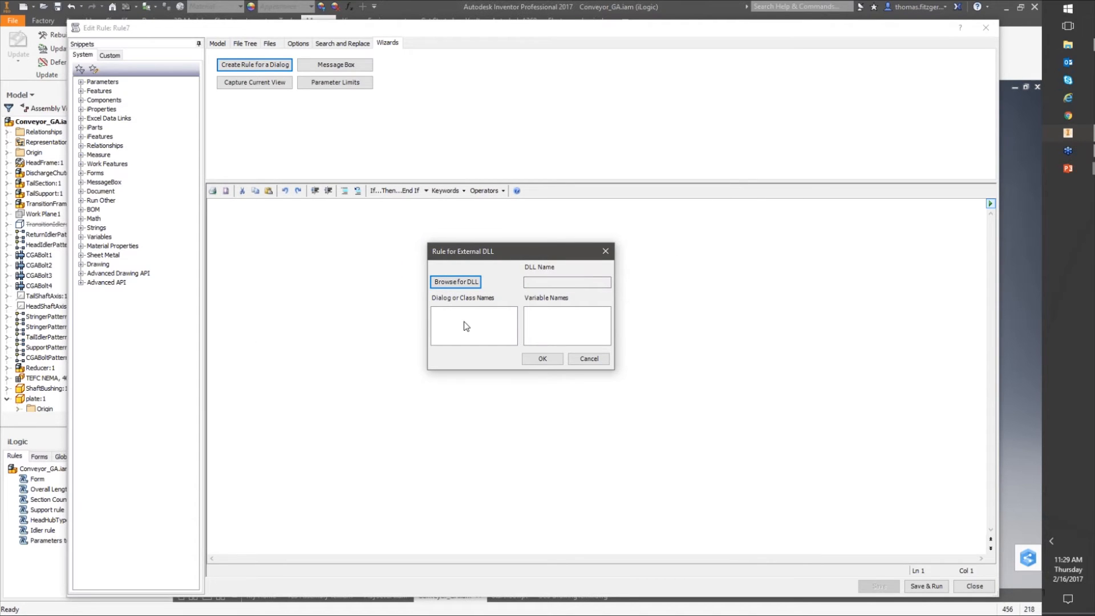
click(582, 359)
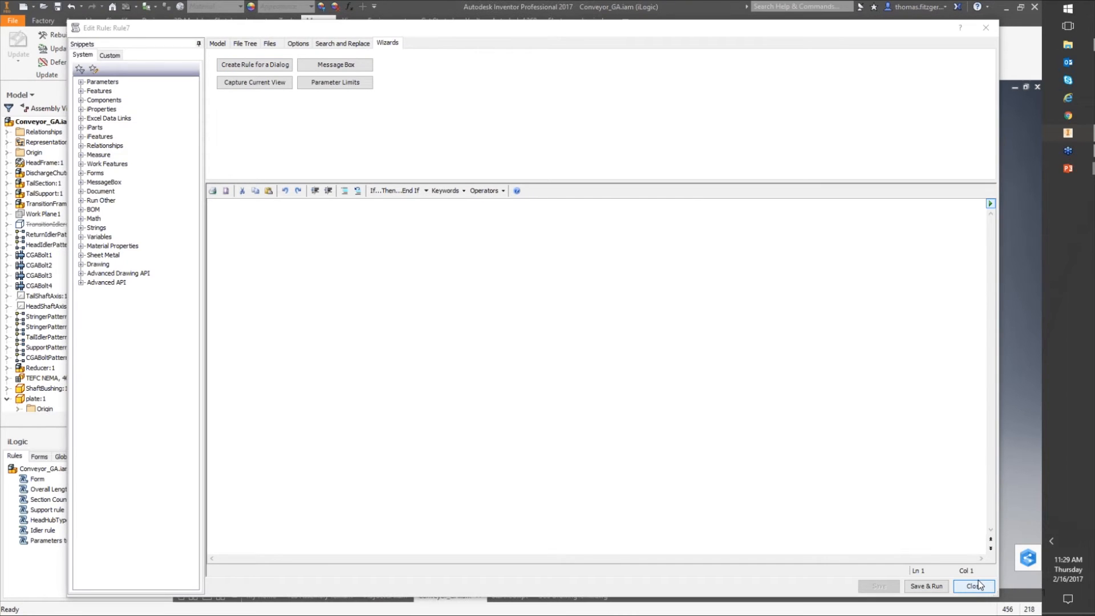
click(979, 583)
- Examine the Form rule's code: the DLL reference, the iTrigger0 line, and the dialog parameter and multi-value list assignments
right_click(28, 480)
click(73, 498)
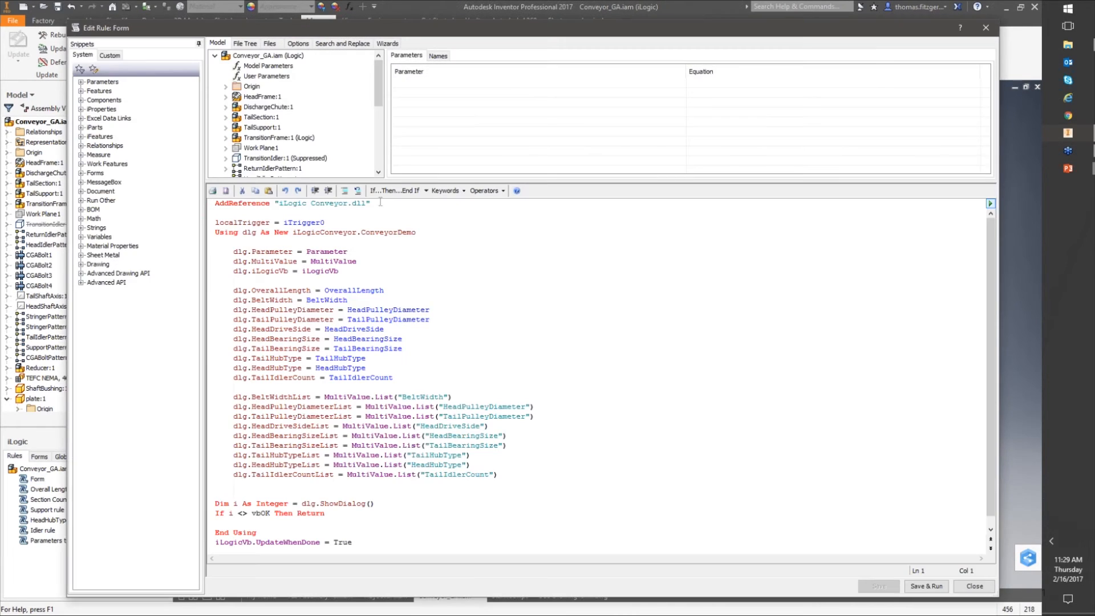
drag(371, 203, 217, 213)
click(458, 223)
drag(326, 222, 215, 223)
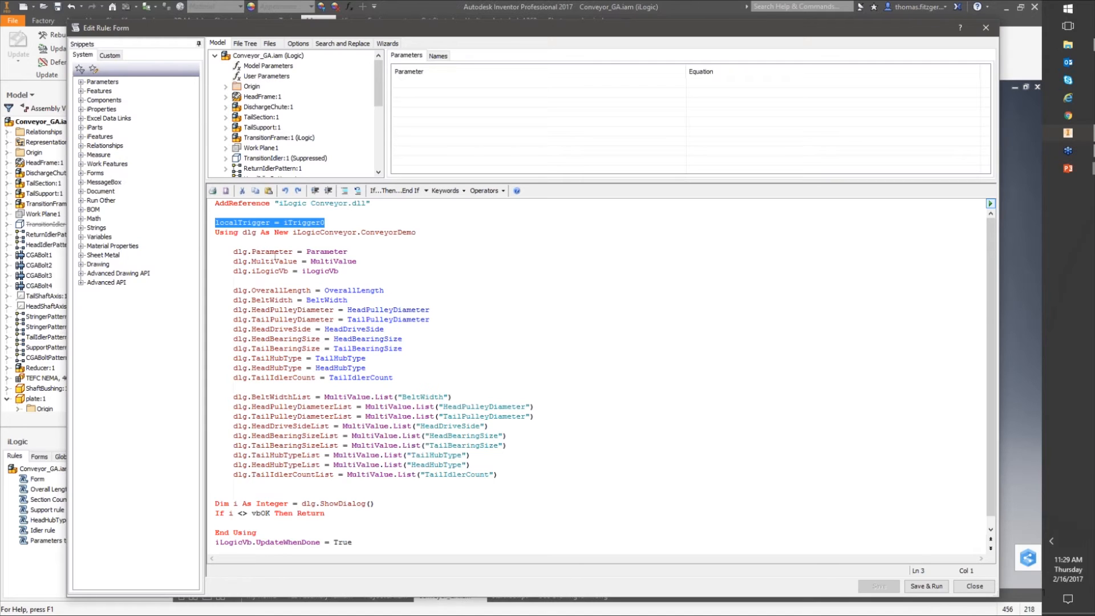
drag(498, 474, 228, 251)
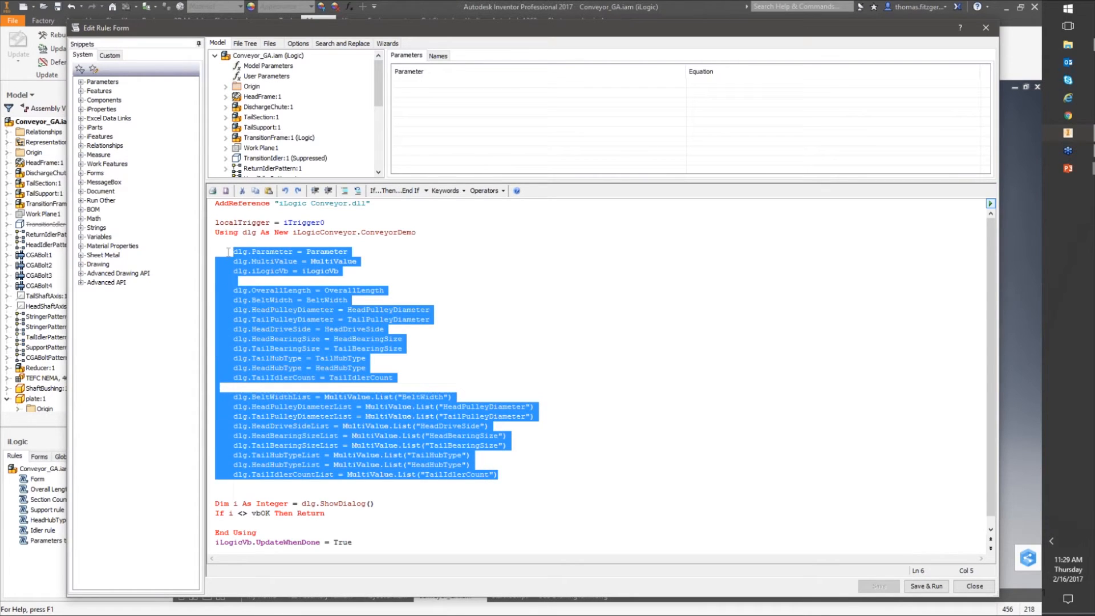
click(317, 253)
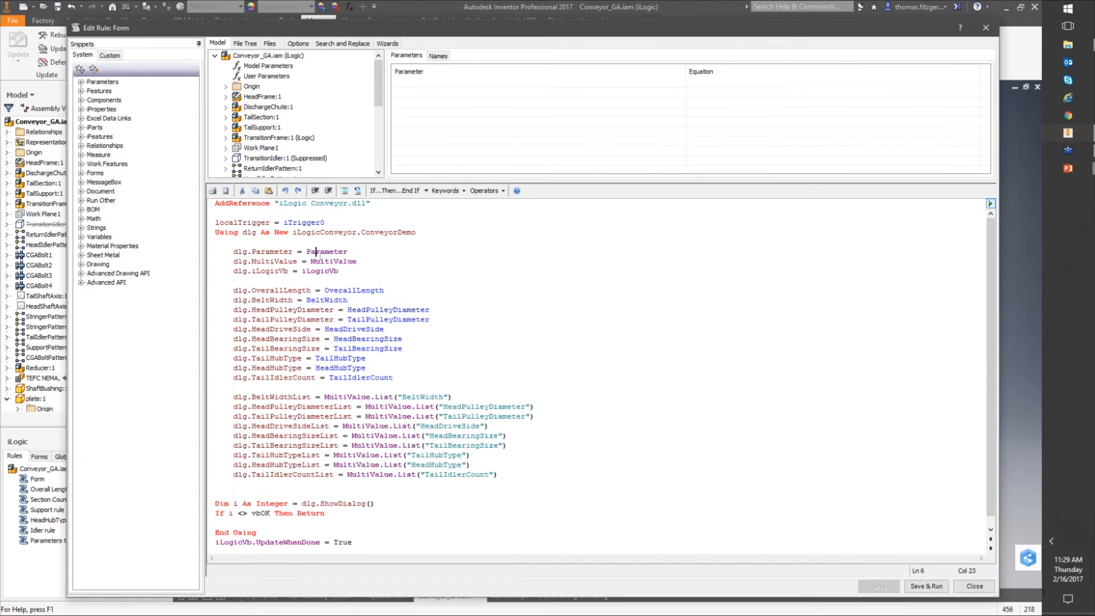
drag(233, 252, 293, 252)
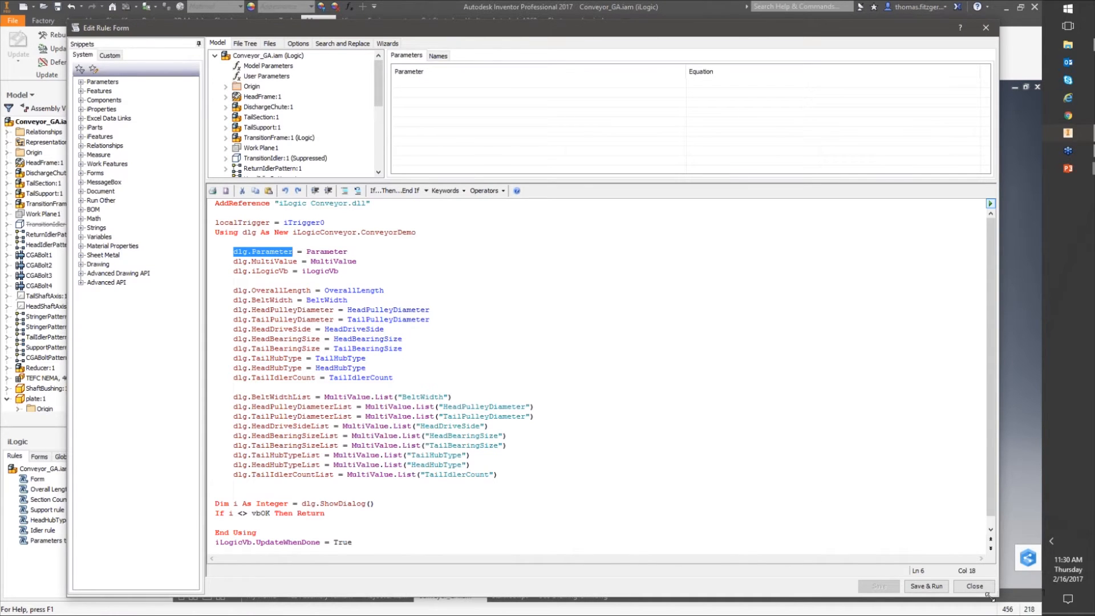
click(974, 588)
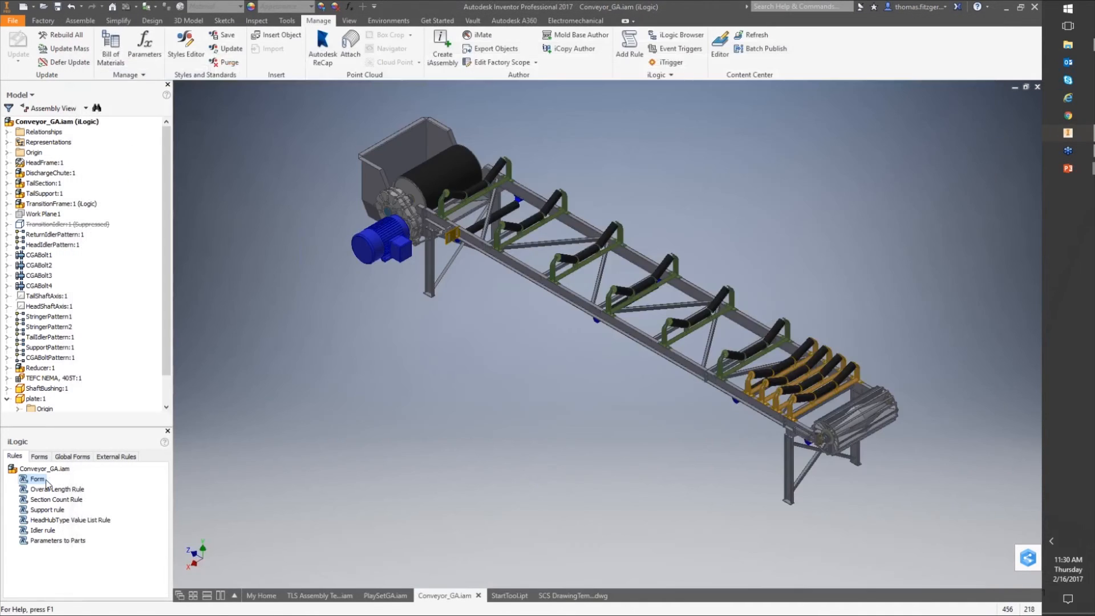
- Run the Form rule and set the conveyor's belt width to 30 in the configuration dialog
right_click(46, 480)
click(71, 488)
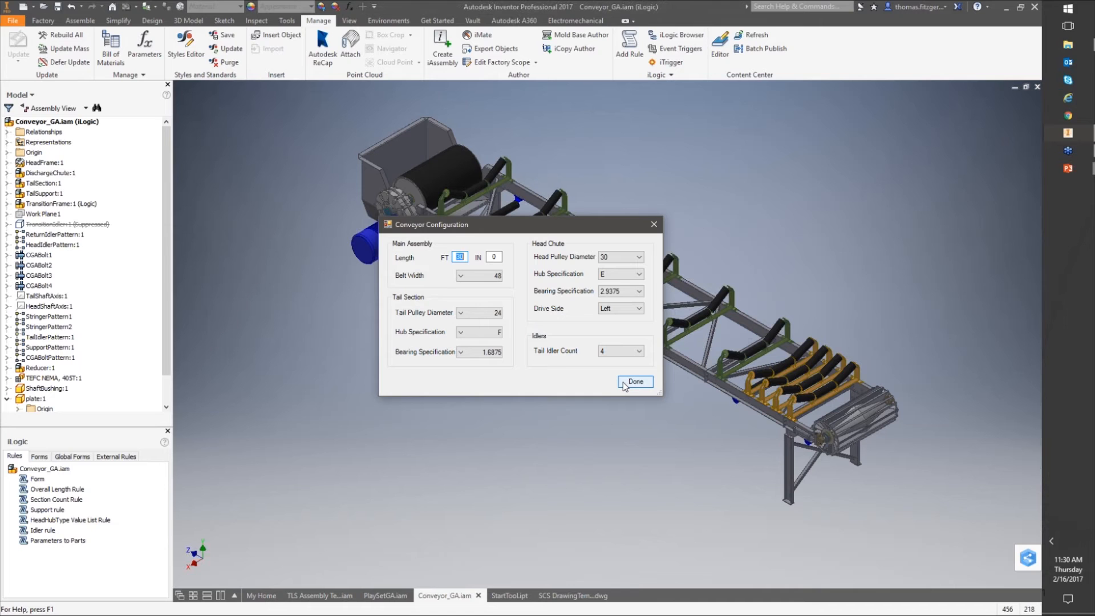
click(482, 275)
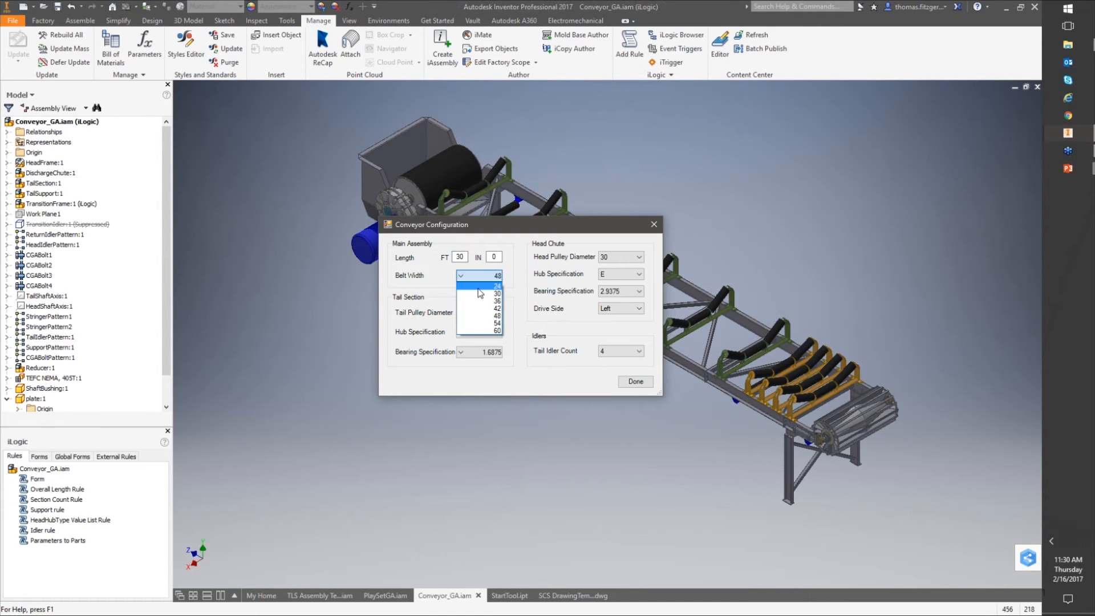
click(483, 300)
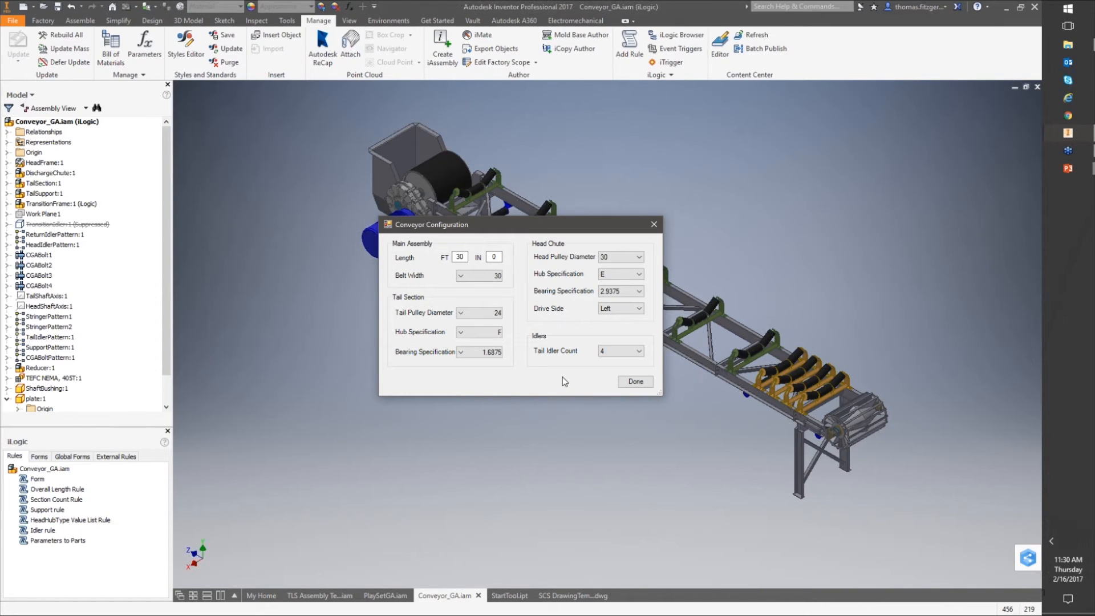
click(637, 389)
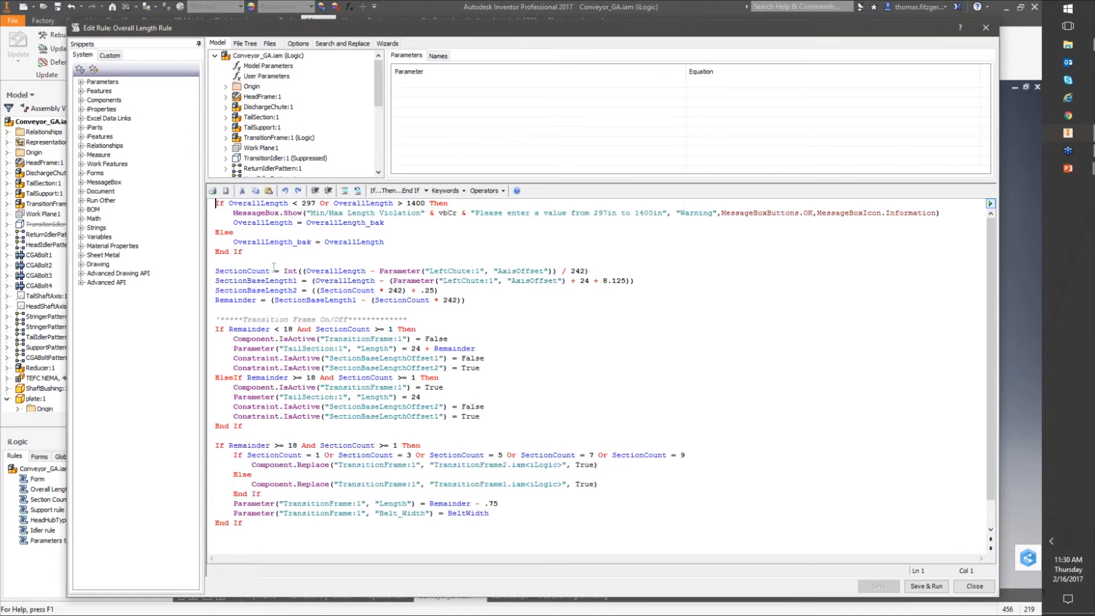
- Examine the Overall Length Rule's length limits and its SectionCount, SectionBaseLength and Remainder calculations, and close the rule editor
drag(270, 271, 216, 271)
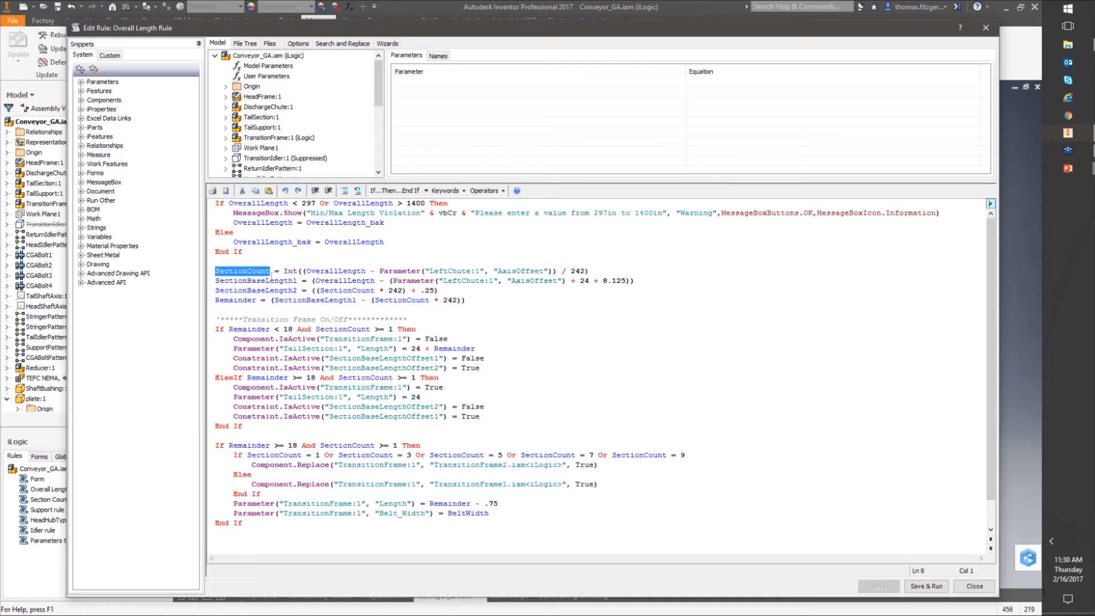
double_click(266, 245)
click(332, 274)
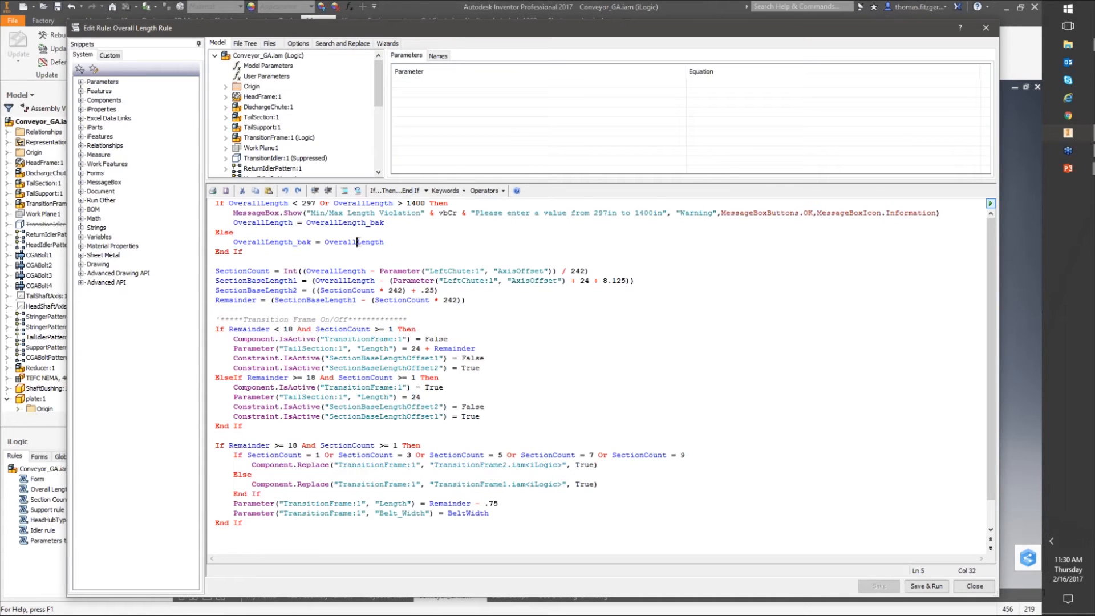
double_click(359, 244)
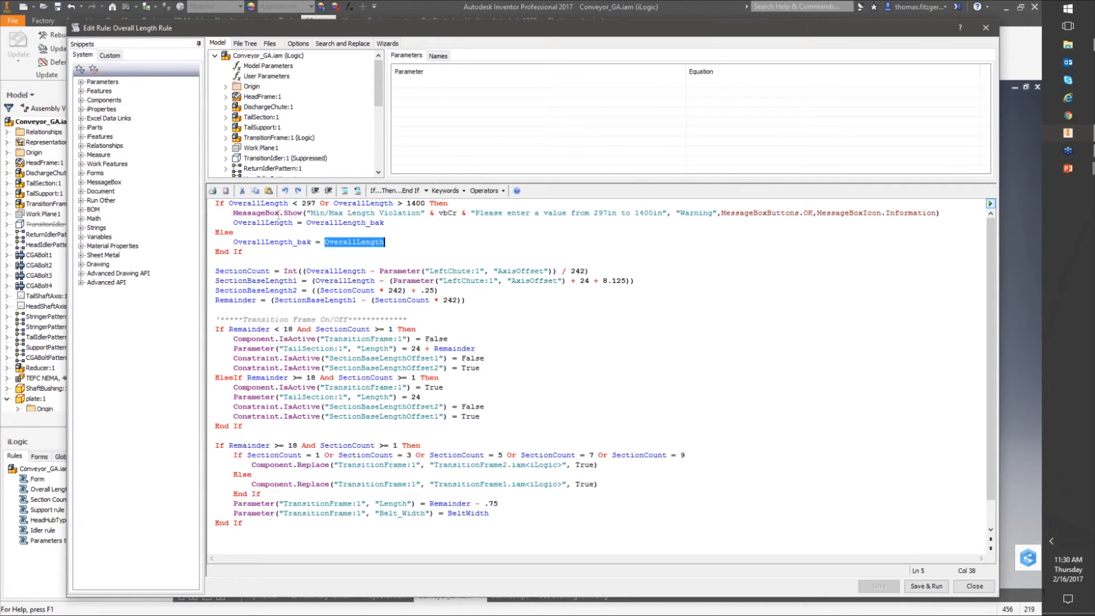
double_click(257, 204)
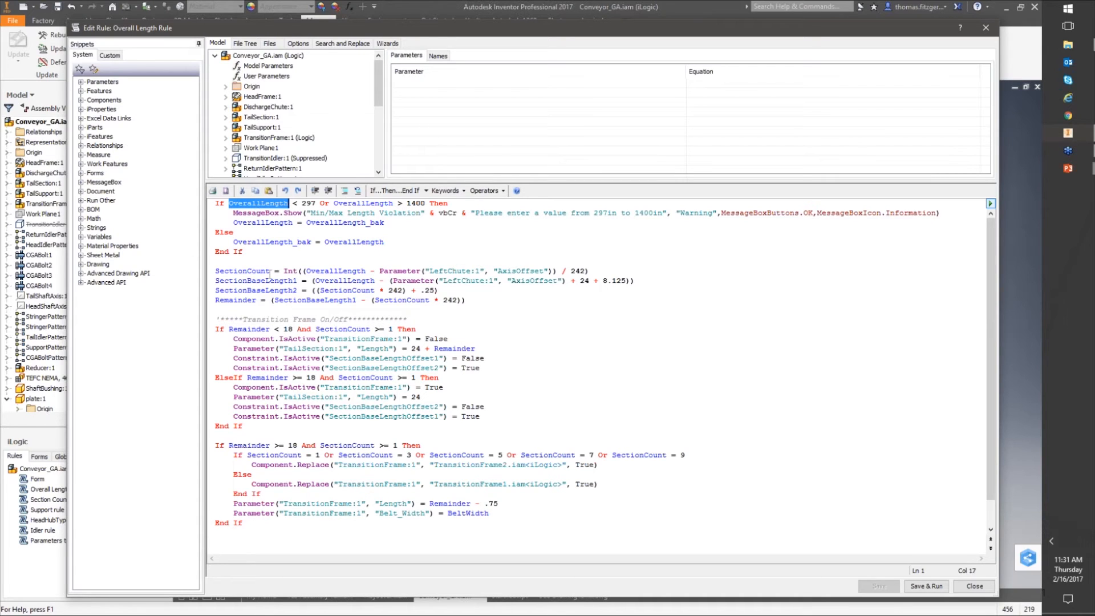
double_click(241, 272)
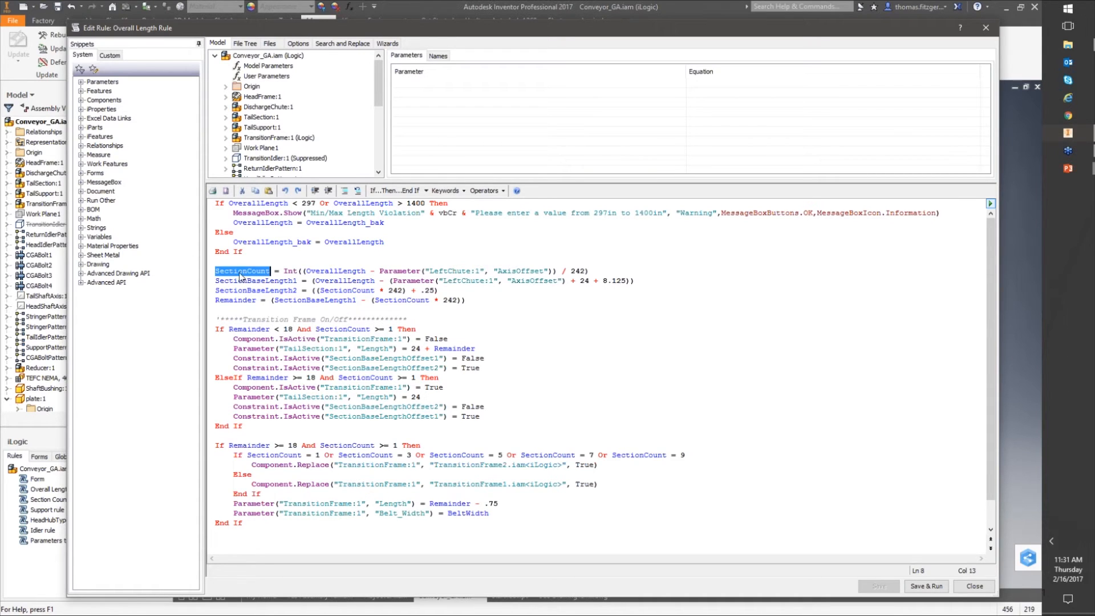
double_click(311, 300)
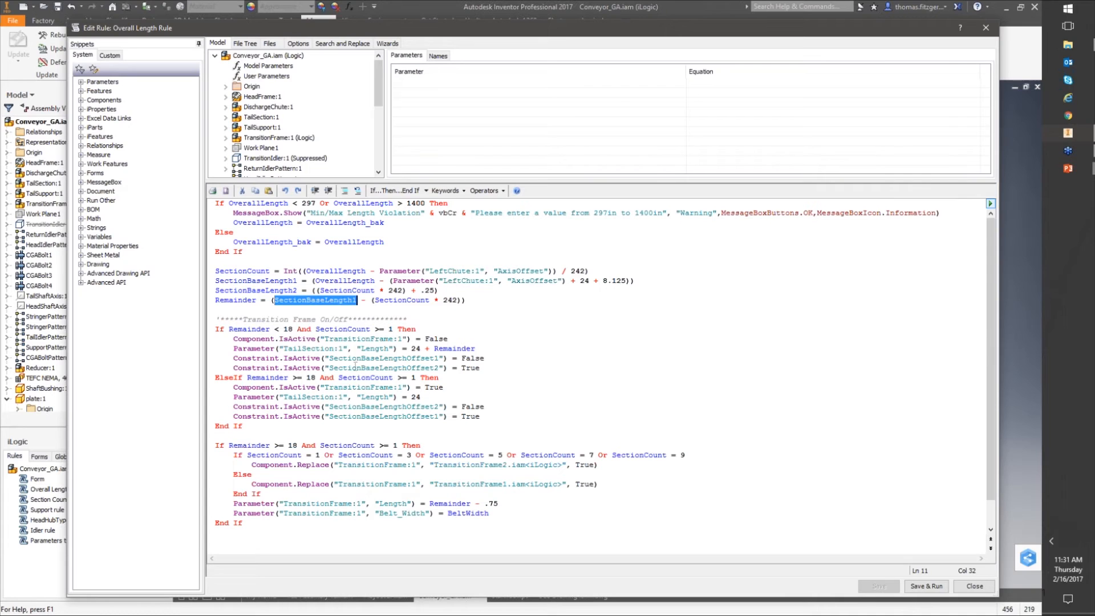
click(975, 588)
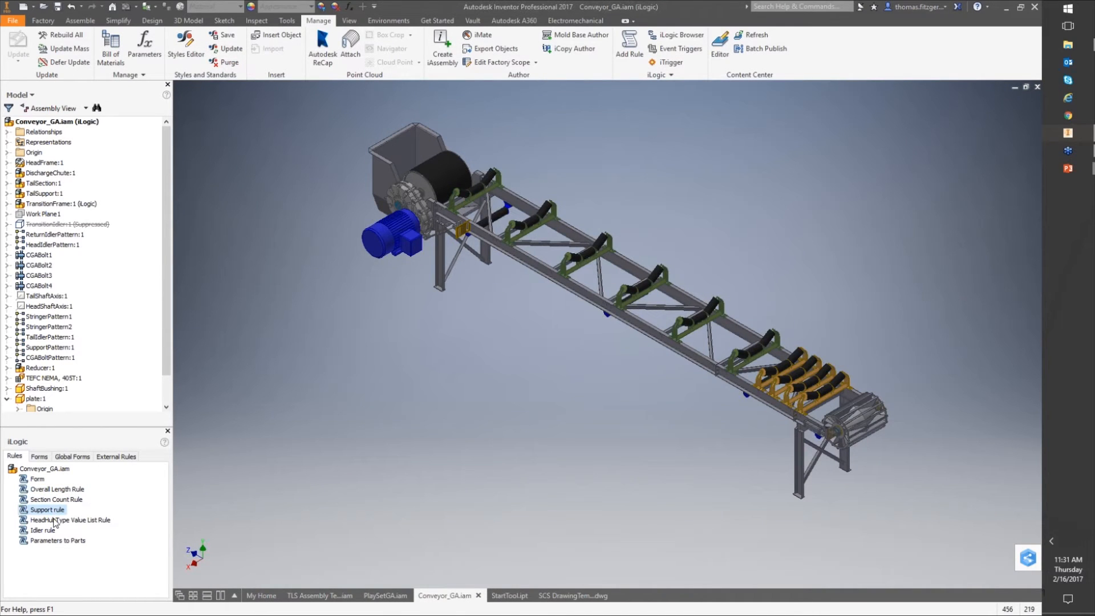
- Review the Overall Length Rule's transition frame on/off and component replacement logic once more, and close its editor
click(54, 541)
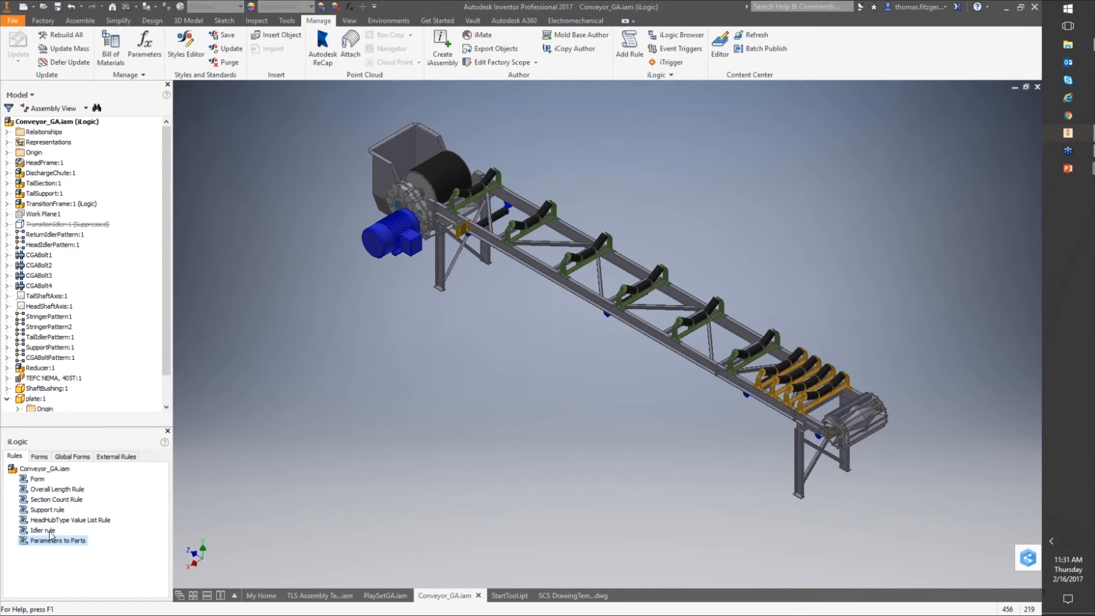
key(Delete)
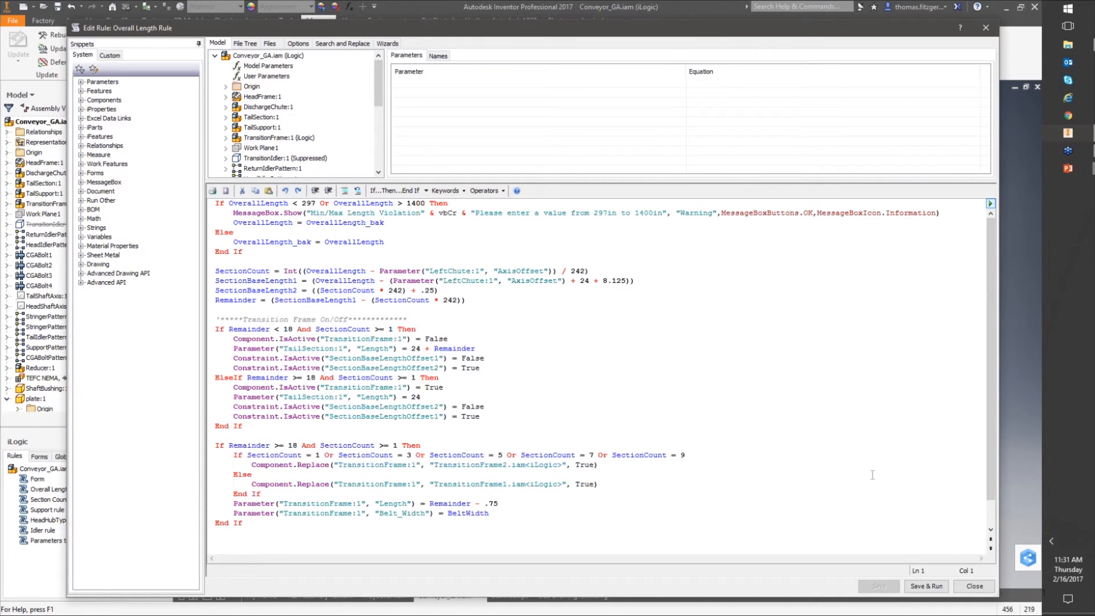
click(958, 591)
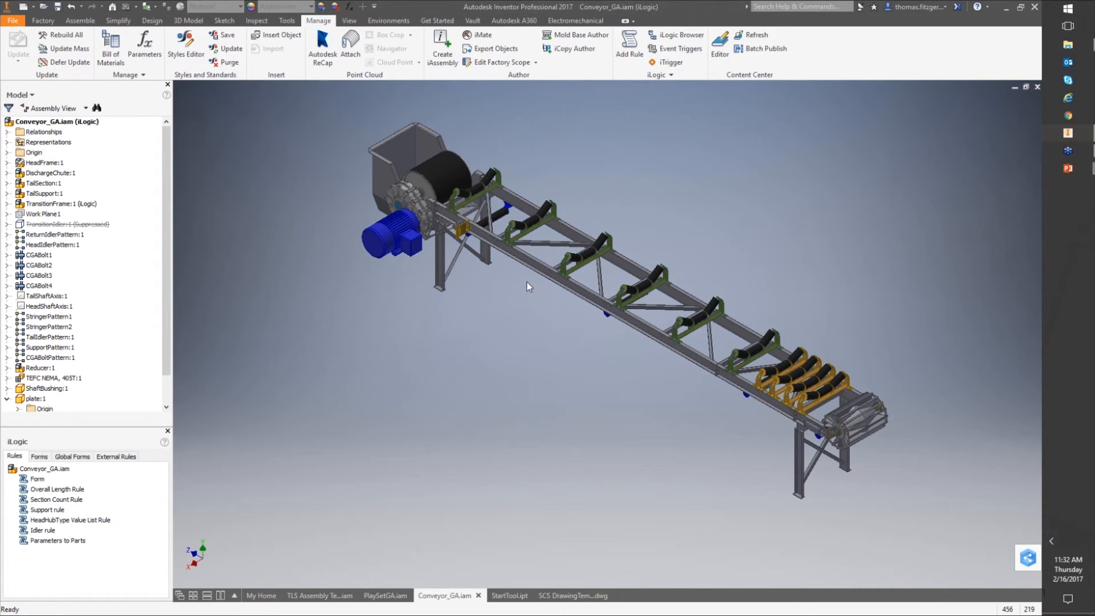
- Open the HeadFrame:1 subassembly in its own window and inspect its FrameSketch:1 part and patterned cross braces
click(500, 253)
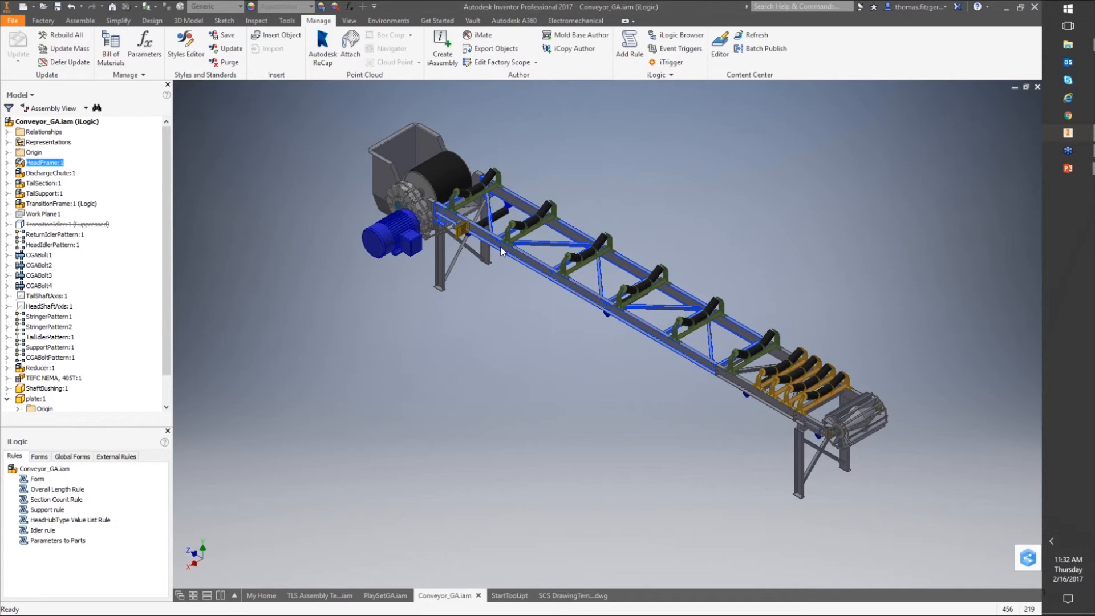
right_click(500, 212)
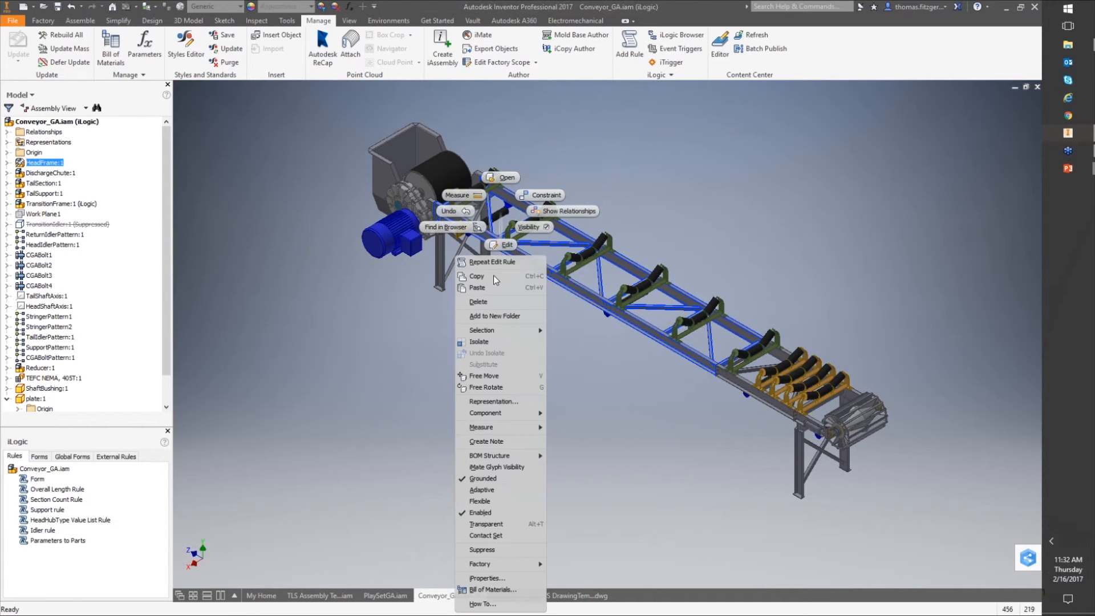
click(505, 177)
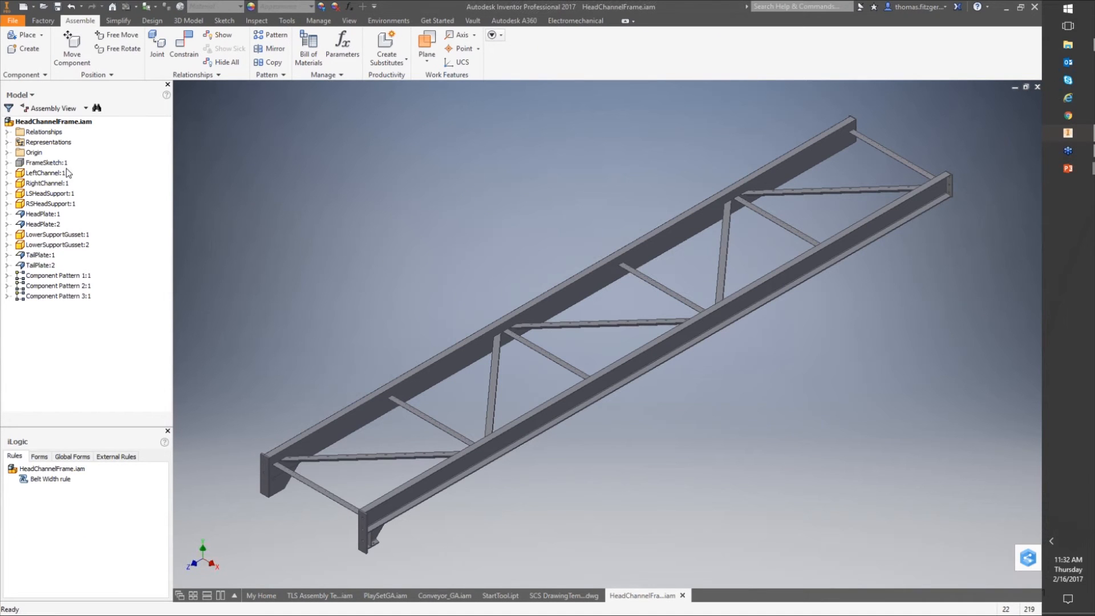
click(6, 163)
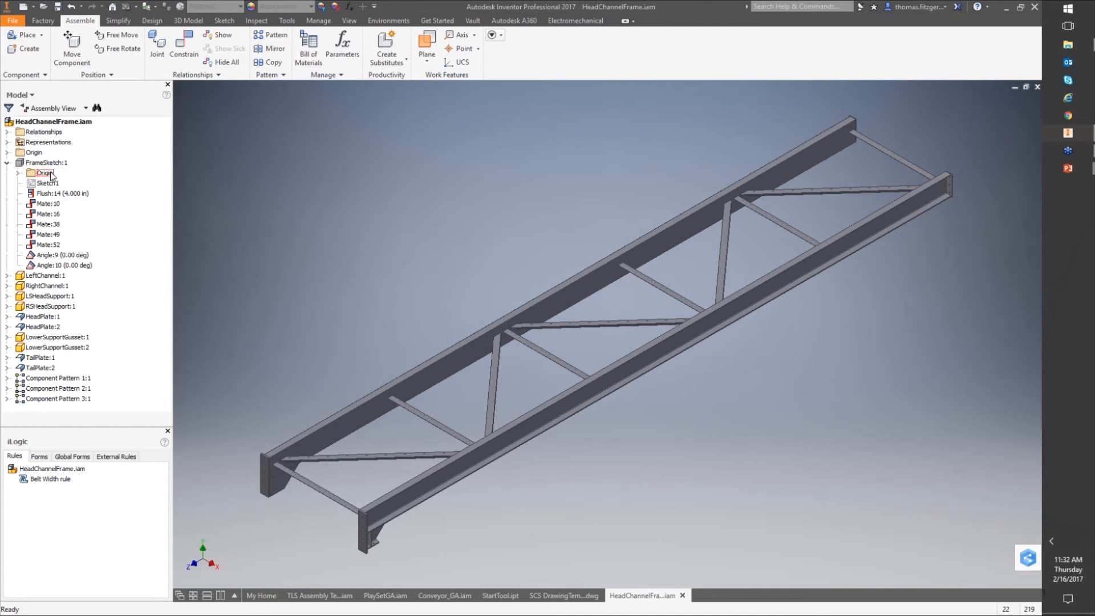
click(6, 163)
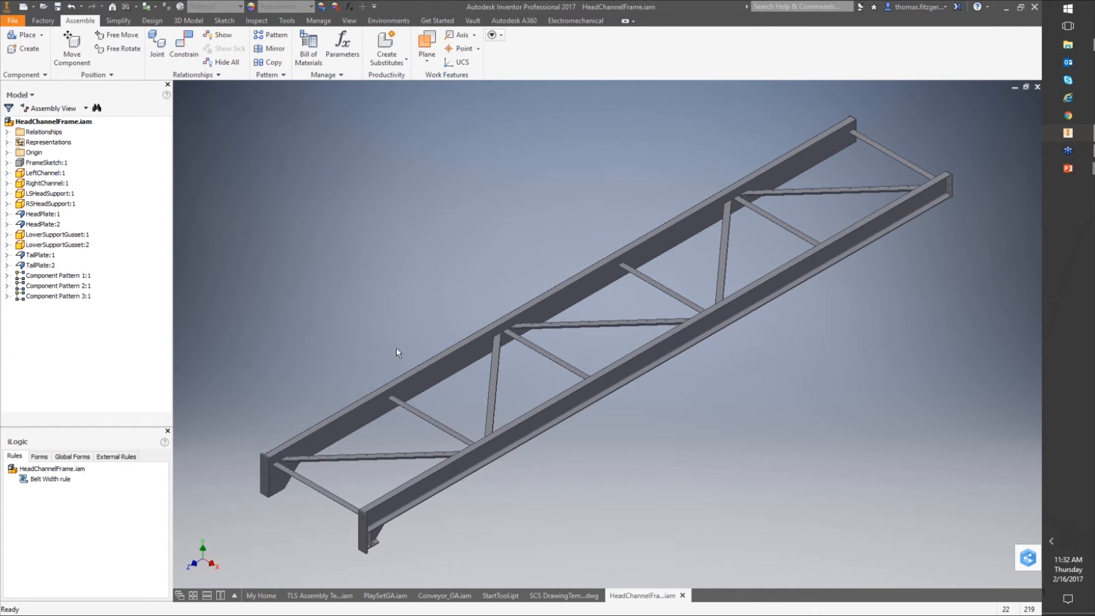
click(429, 420)
click(397, 457)
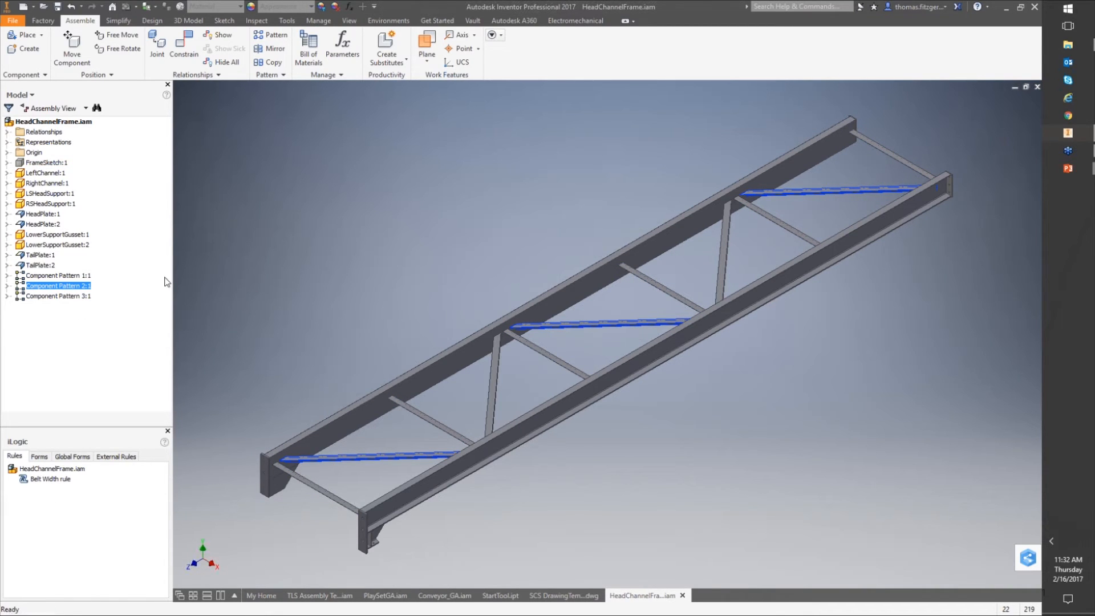
- Locate the head frame in Conveyor_GA, view the Belt Width rule in HeadChannelFrame, and close the HeadChannelFrame document
click(439, 596)
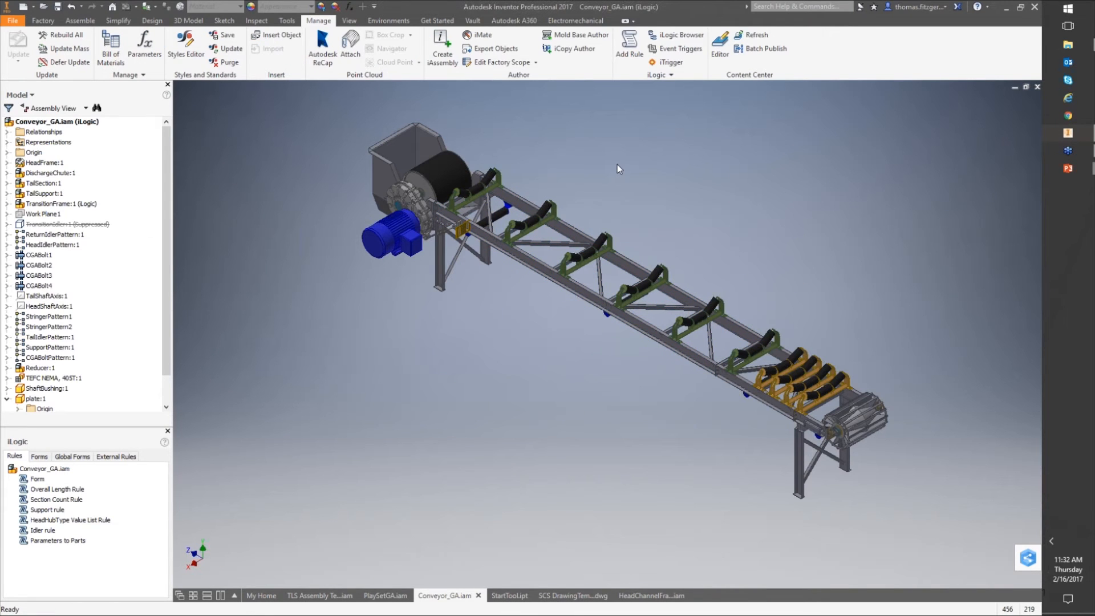
click(523, 257)
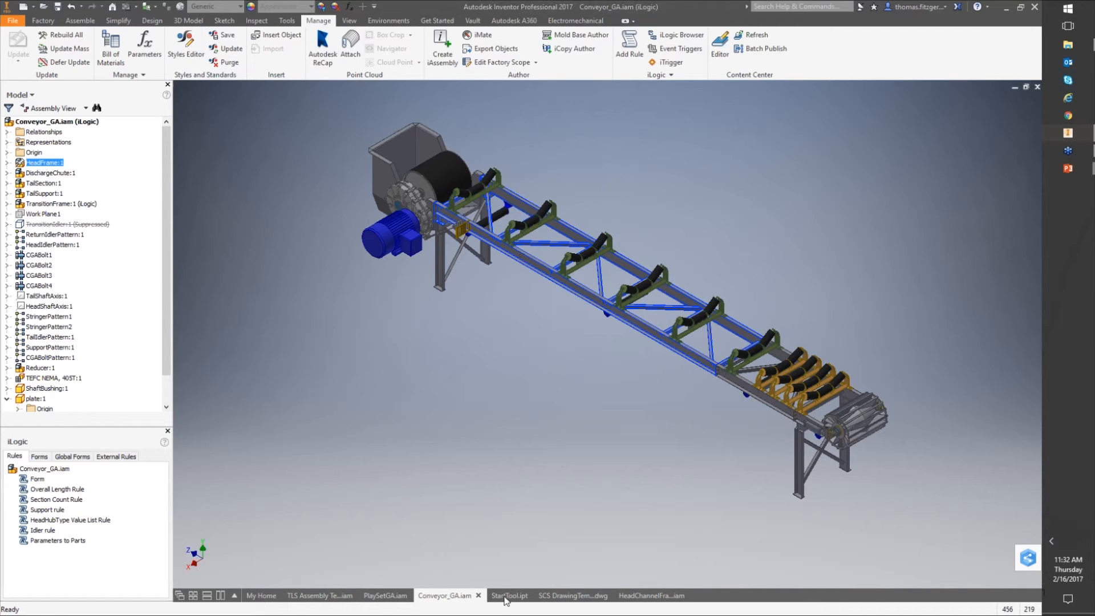
click(660, 598)
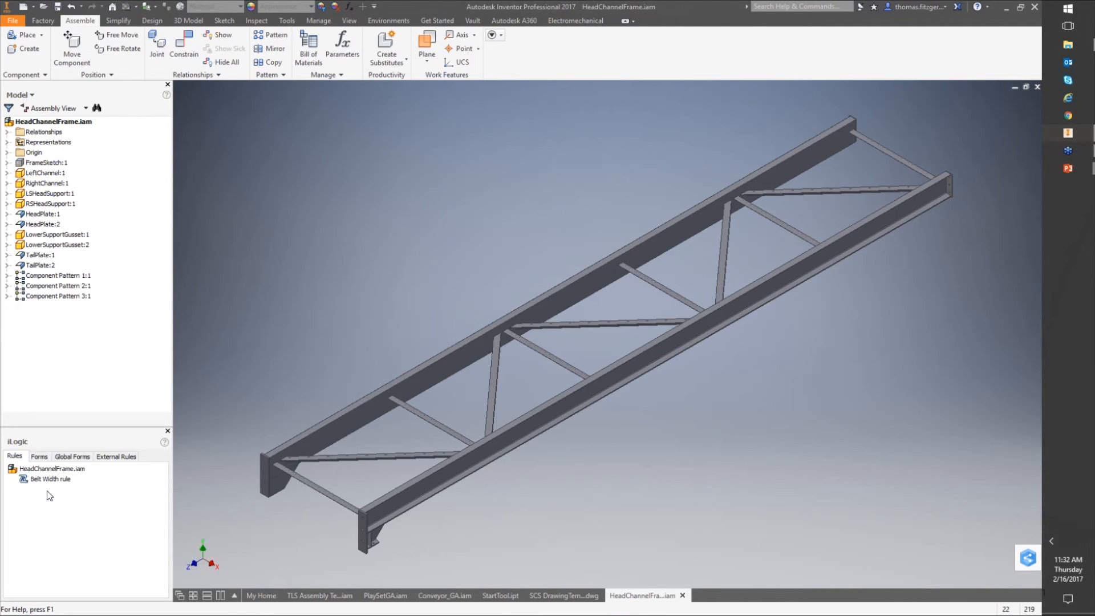
click(49, 482)
click(327, 283)
click(682, 595)
click(488, 337)
click(640, 442)
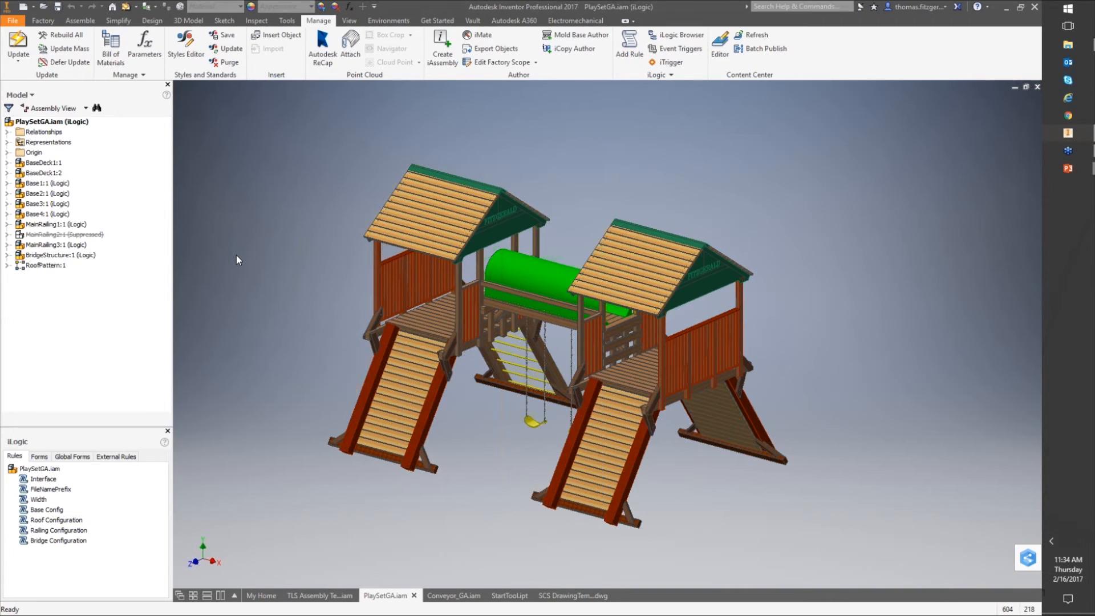
- View the PlaySetGA assembly from the front and look over the Playset Configuration dialog, closing it without applying changes
key(F6)
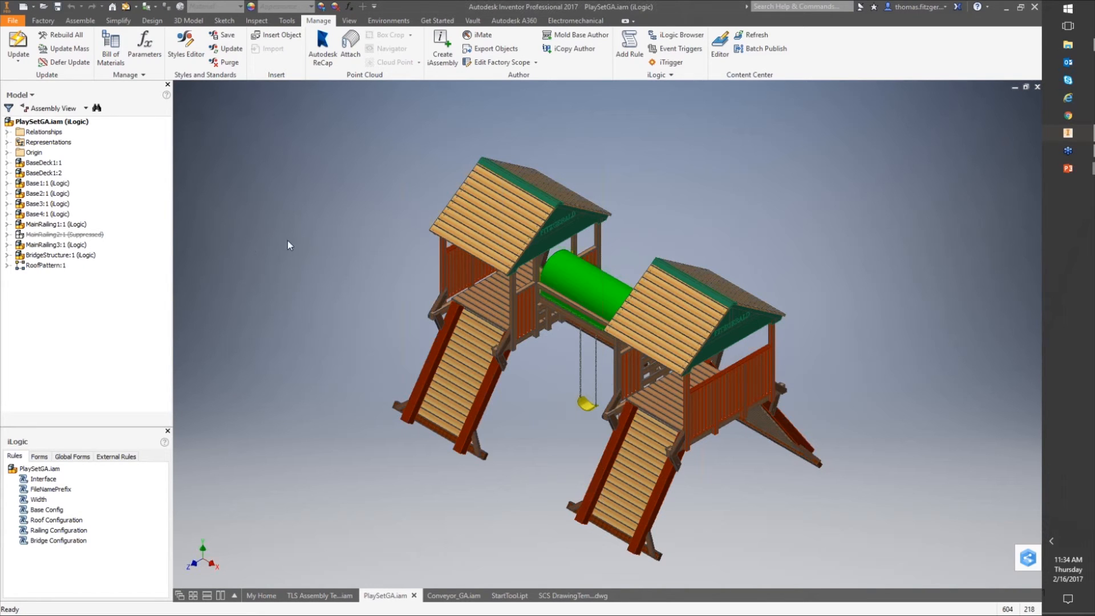
shift+middle_drag(349, 235, 345, 146)
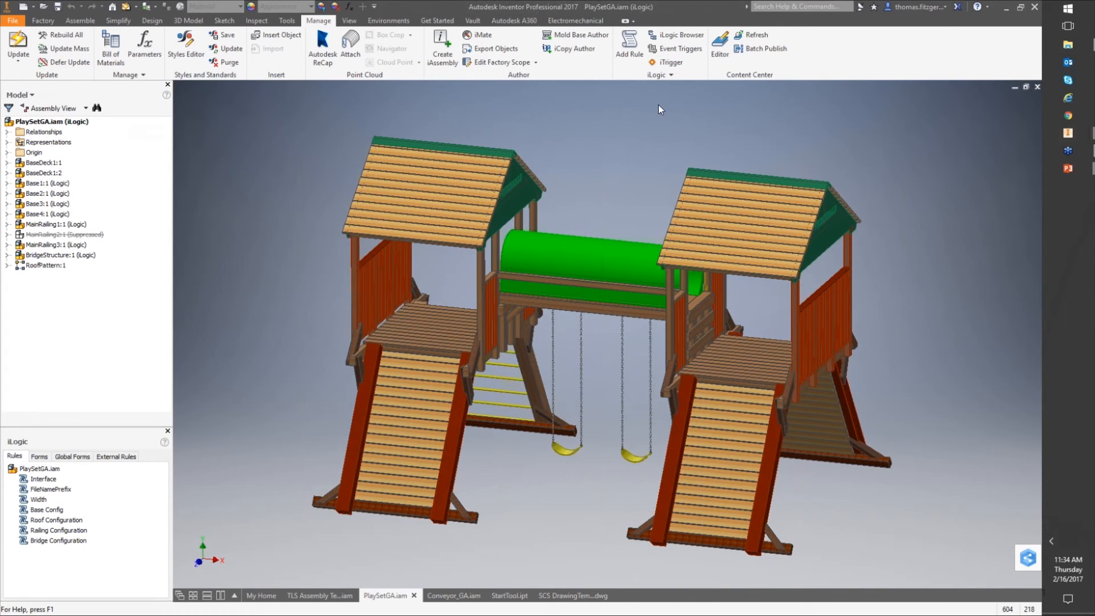
drag(234, 122, 188, 184)
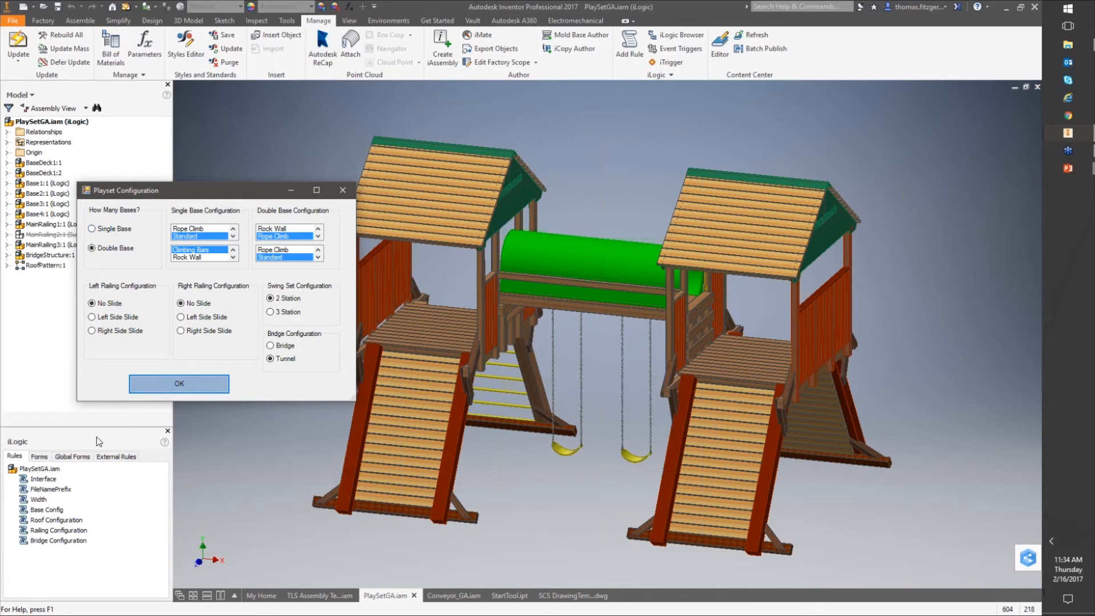
click(343, 190)
- Inspect the AddReference line for Playset.dll in the PlaySetGA Interface rule and close the rule editor
right_click(48, 478)
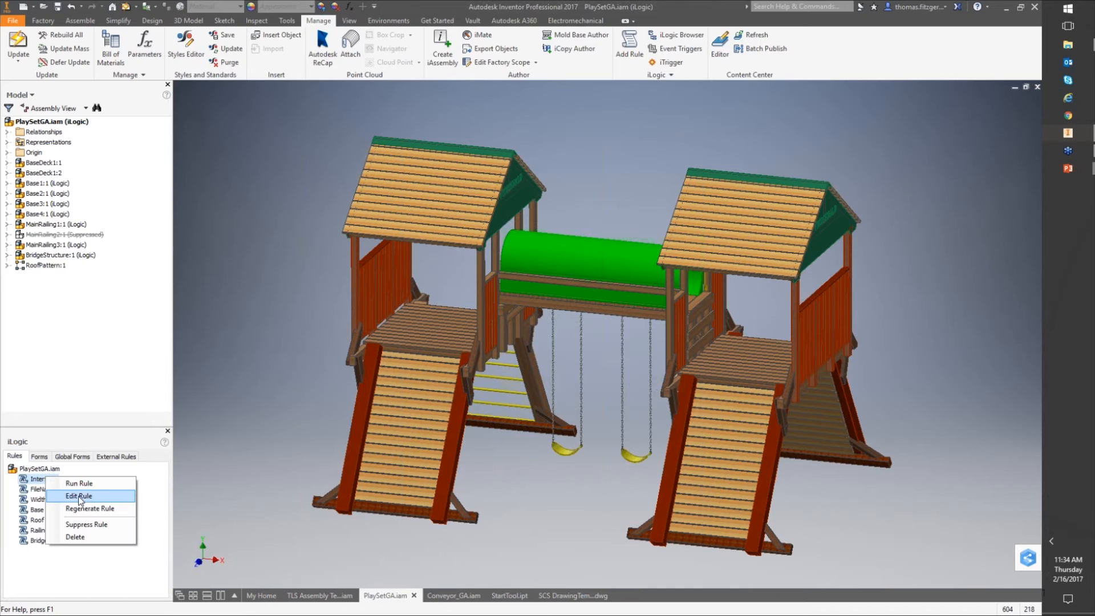
click(80, 497)
drag(335, 203, 263, 201)
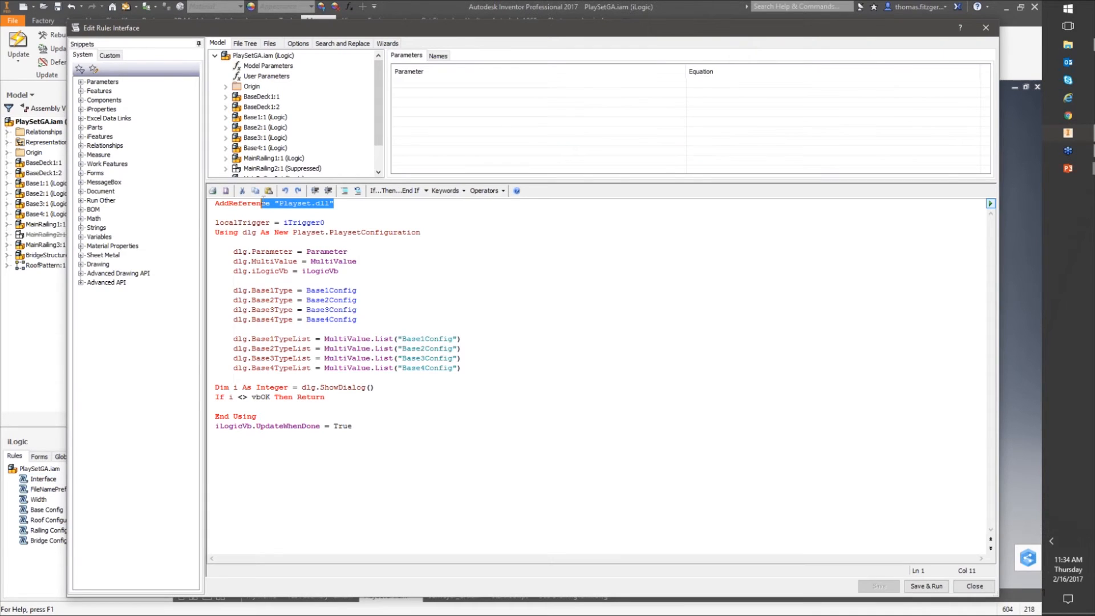
click(973, 587)
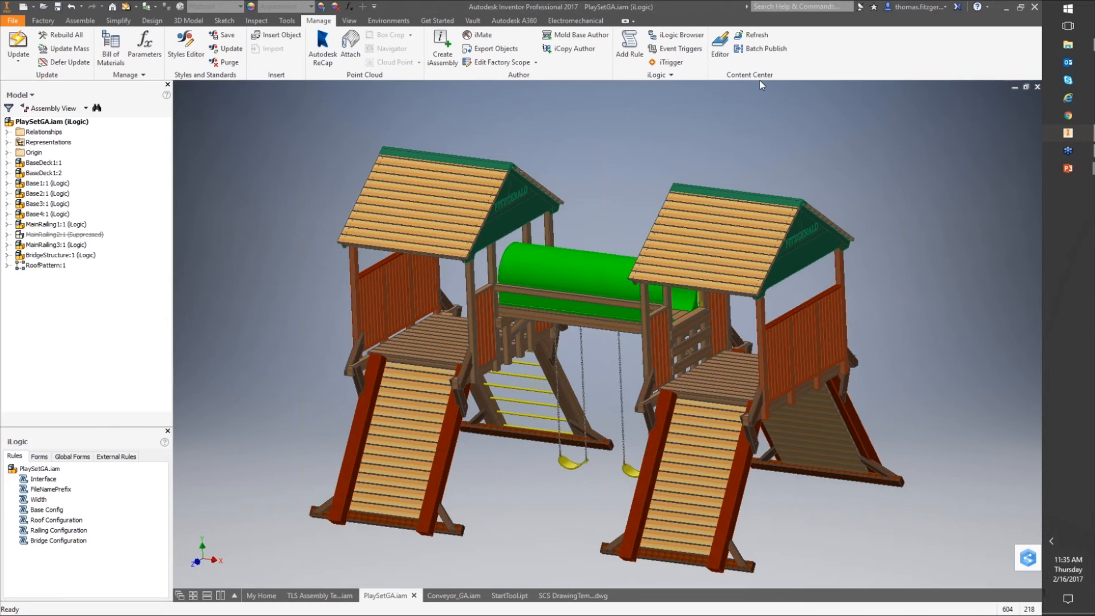
- Reconfigure the playset with a left side slide on the left railing, right side slide on the right, 3 Station swings and Bridge
drag(273, 187, 226, 205)
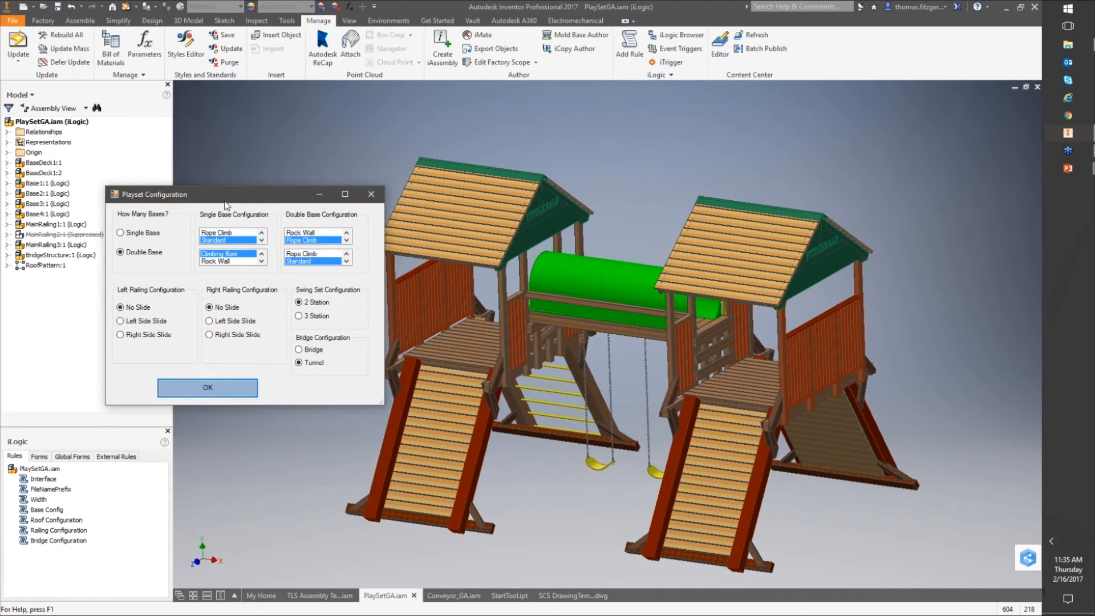
click(142, 321)
click(226, 332)
click(316, 321)
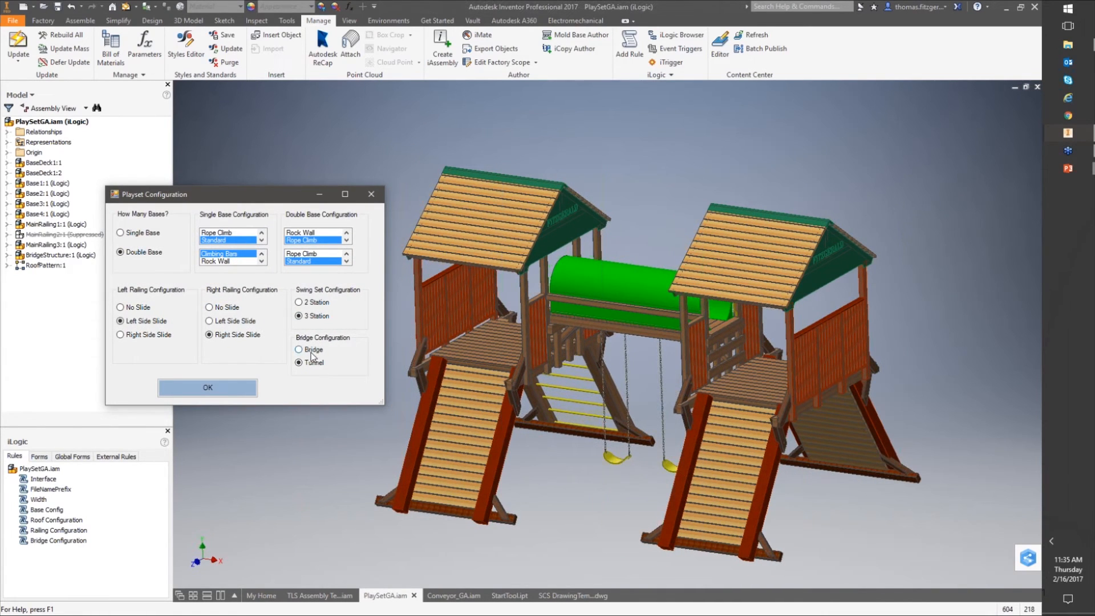
click(207, 388)
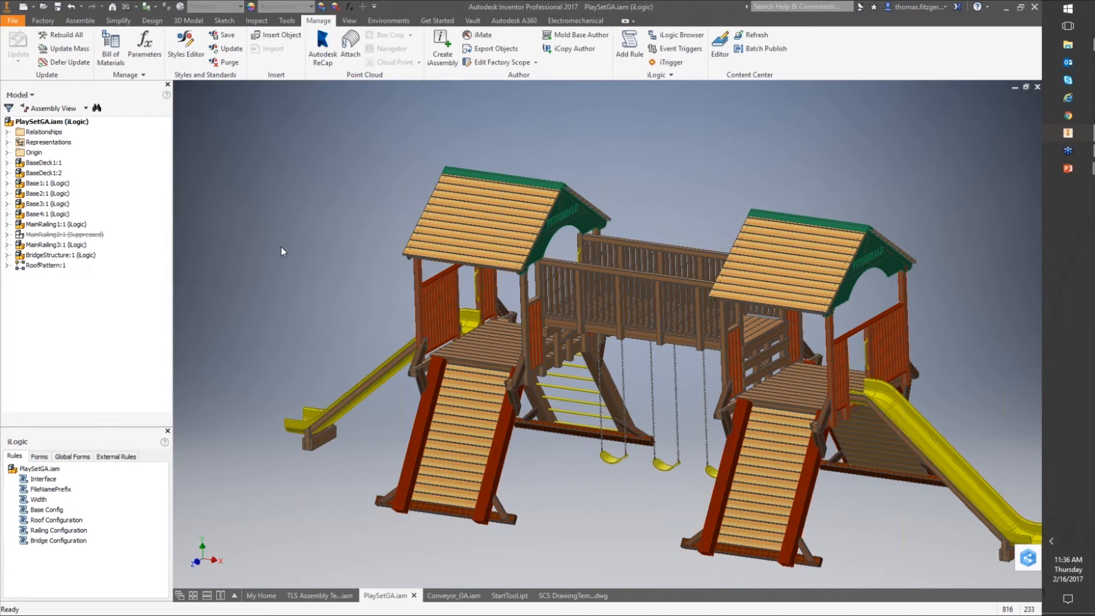
- In TLS Assembly Template 2017, look through the Transmission Line Solution Configurator form and its pole top configuration types, and close the form
click(320, 596)
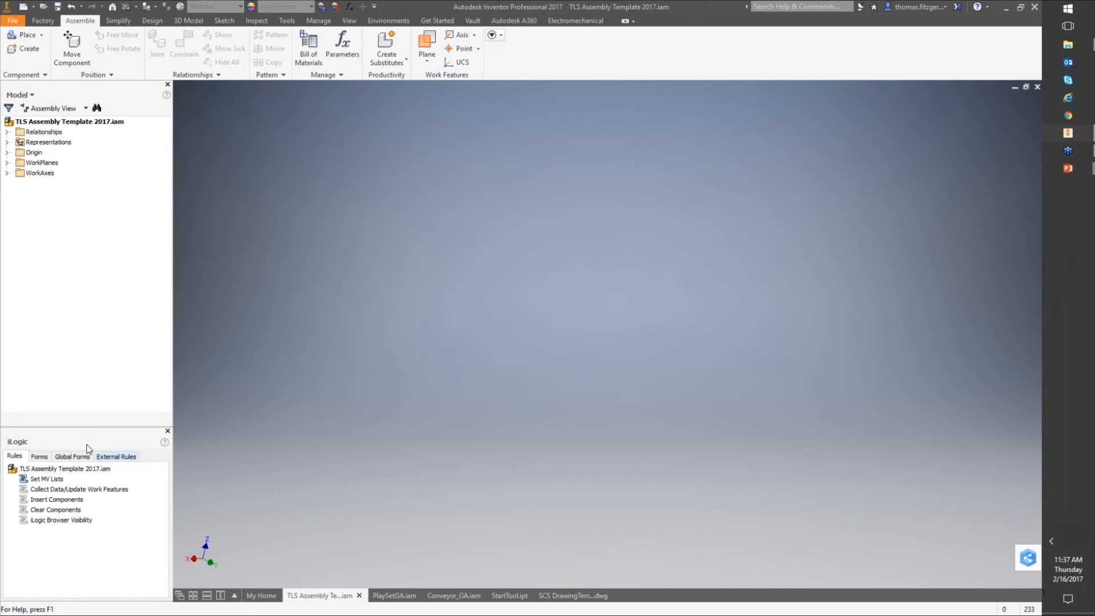
click(39, 457)
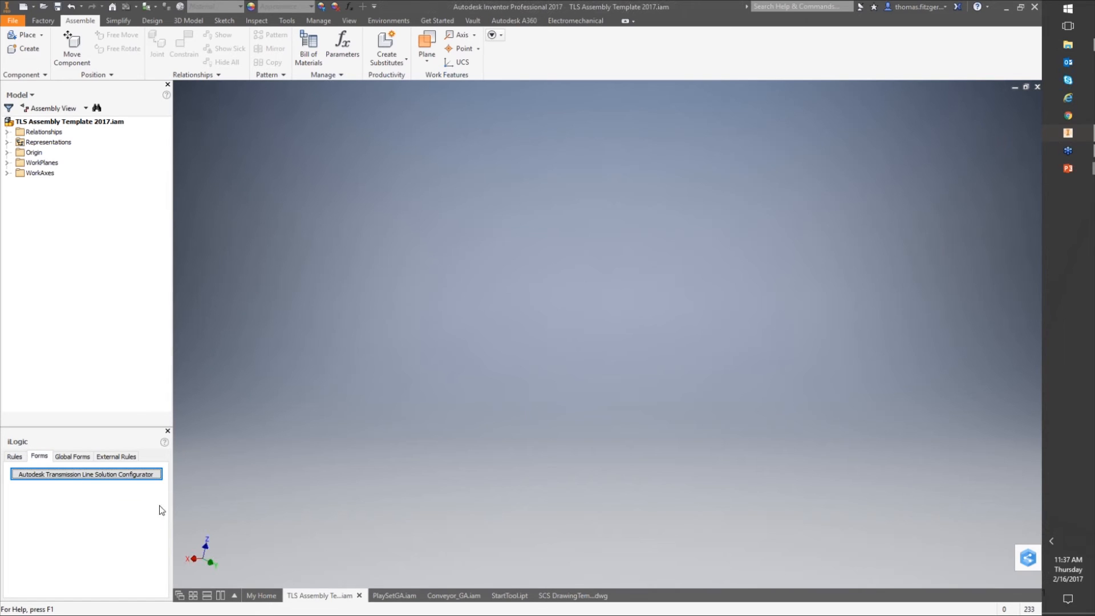
click(86, 474)
drag(588, 149, 465, 182)
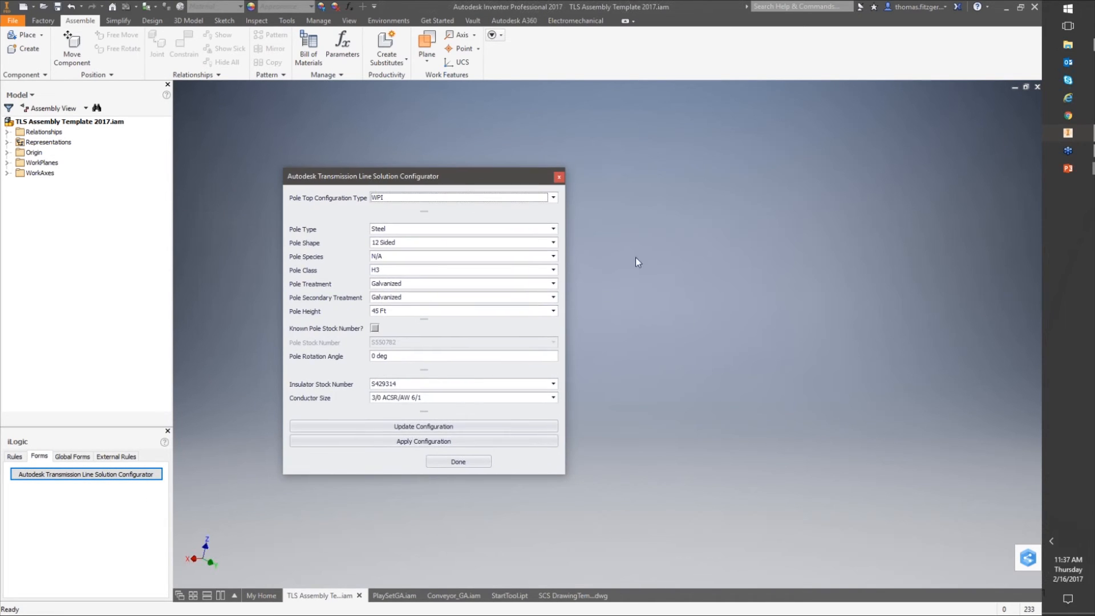
click(553, 198)
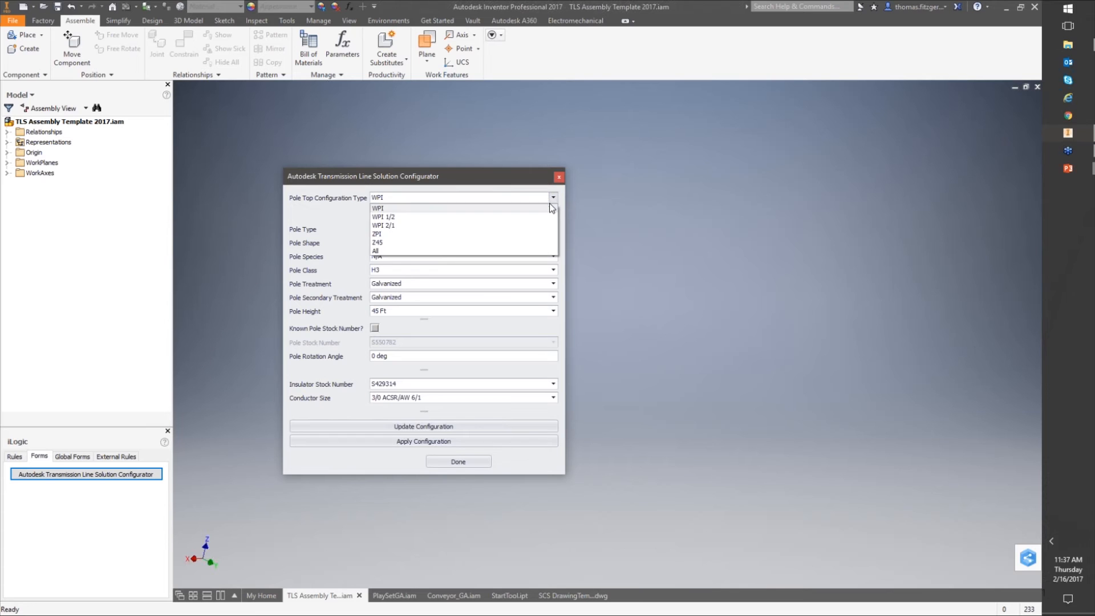
click(561, 197)
click(658, 204)
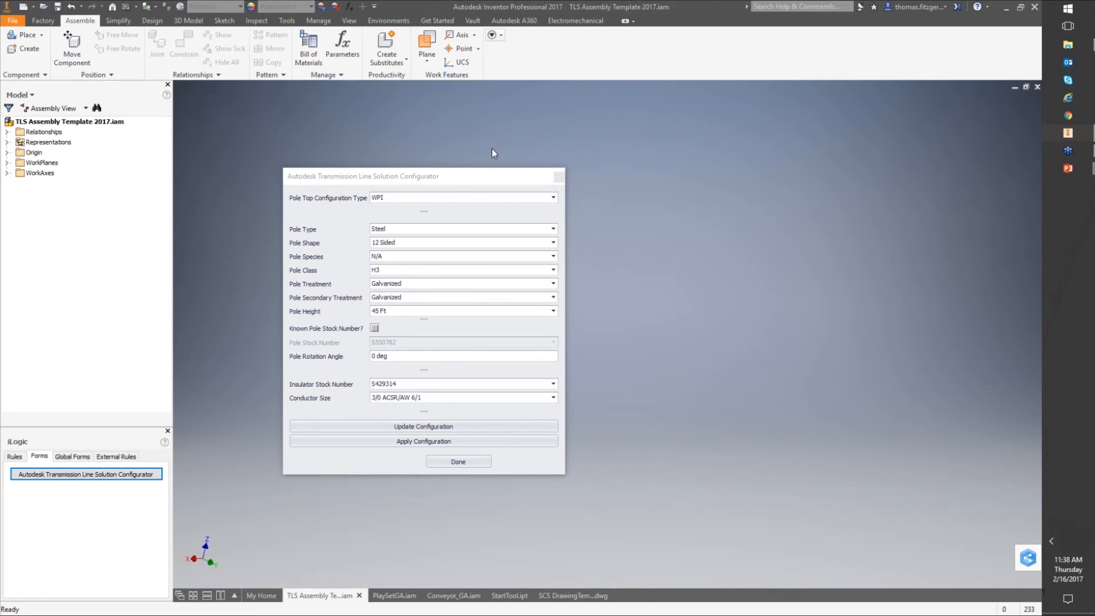
click(556, 178)
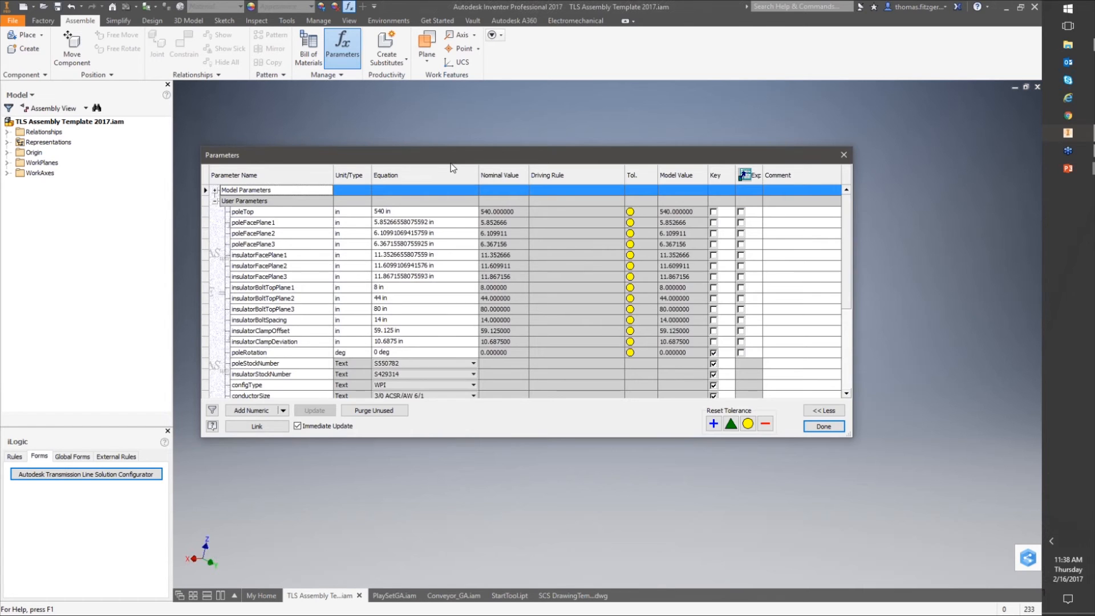
- Look through the model parameters of the TLS assembly and the equations linking them to user parameters
drag(448, 164, 459, 178)
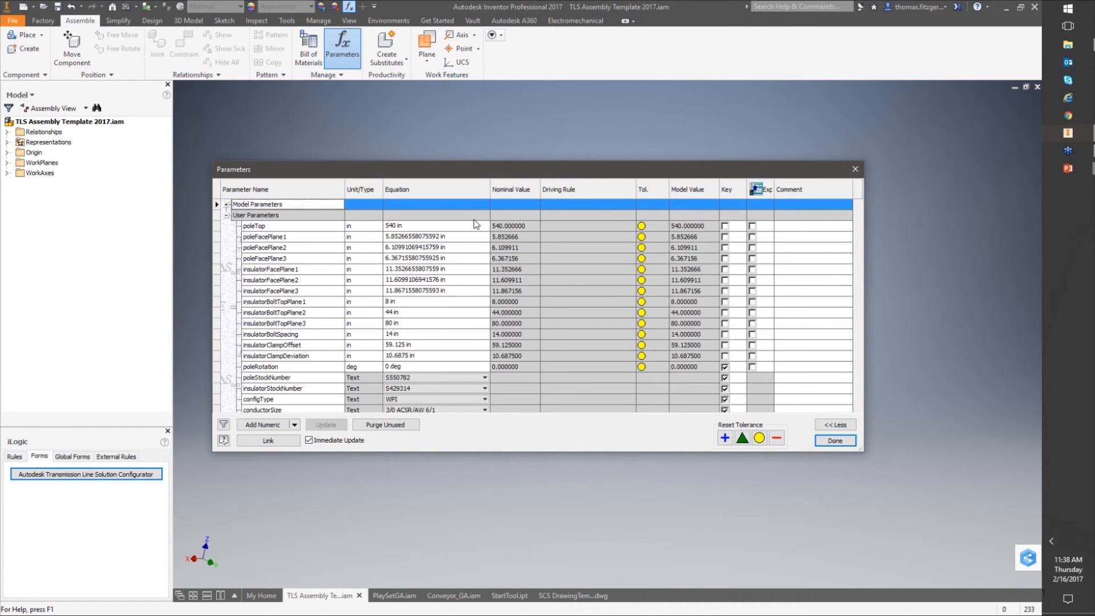
click(227, 215)
click(226, 204)
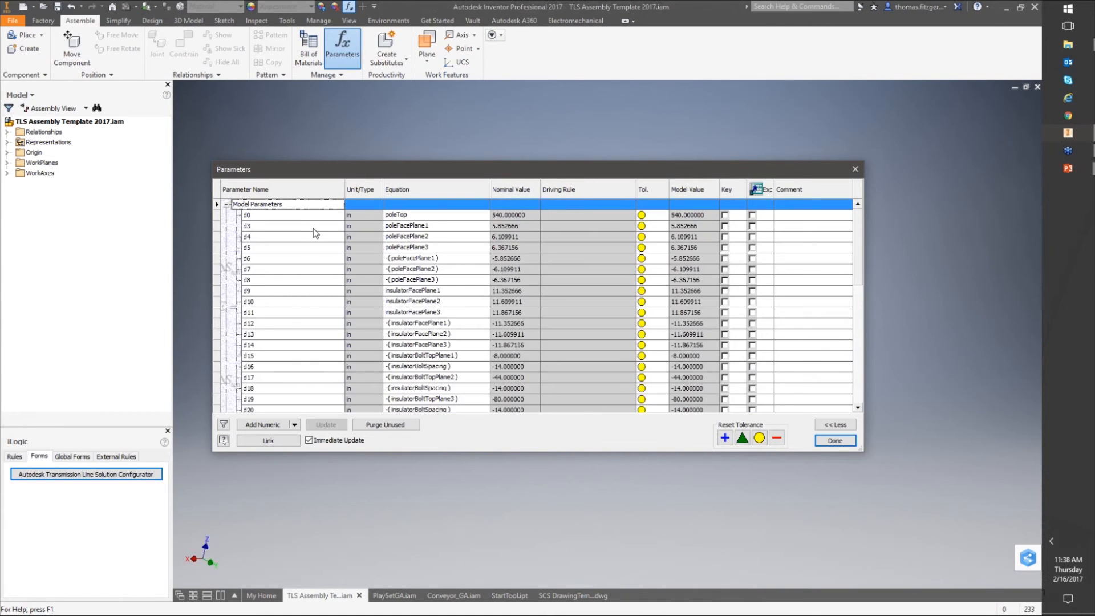
scroll(313, 231, down, 2)
scroll(317, 239, down, 8)
scroll(347, 261, up, 10)
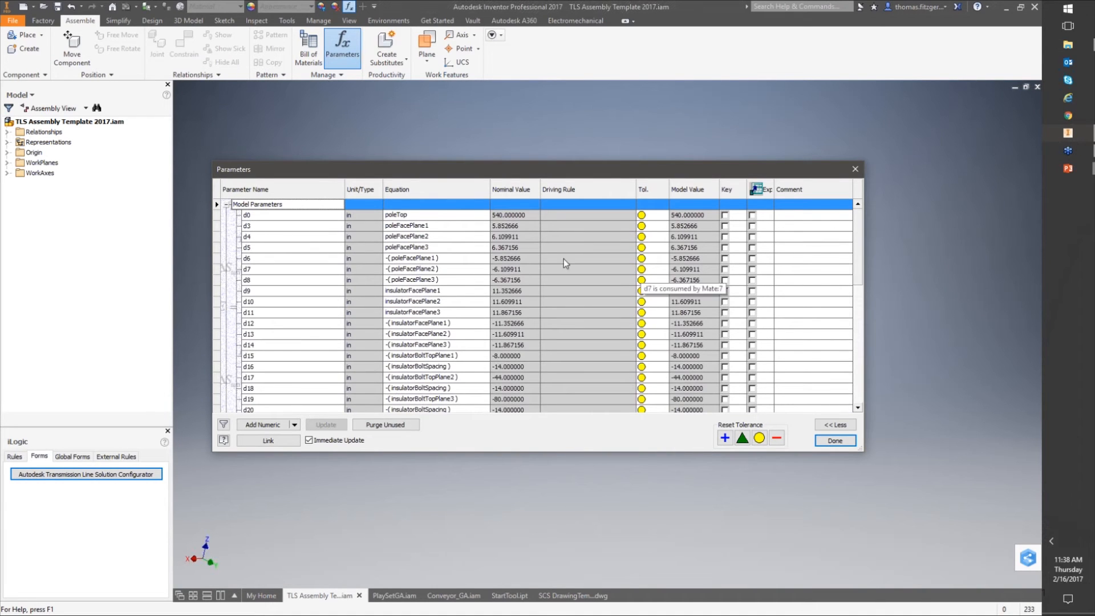
click(226, 204)
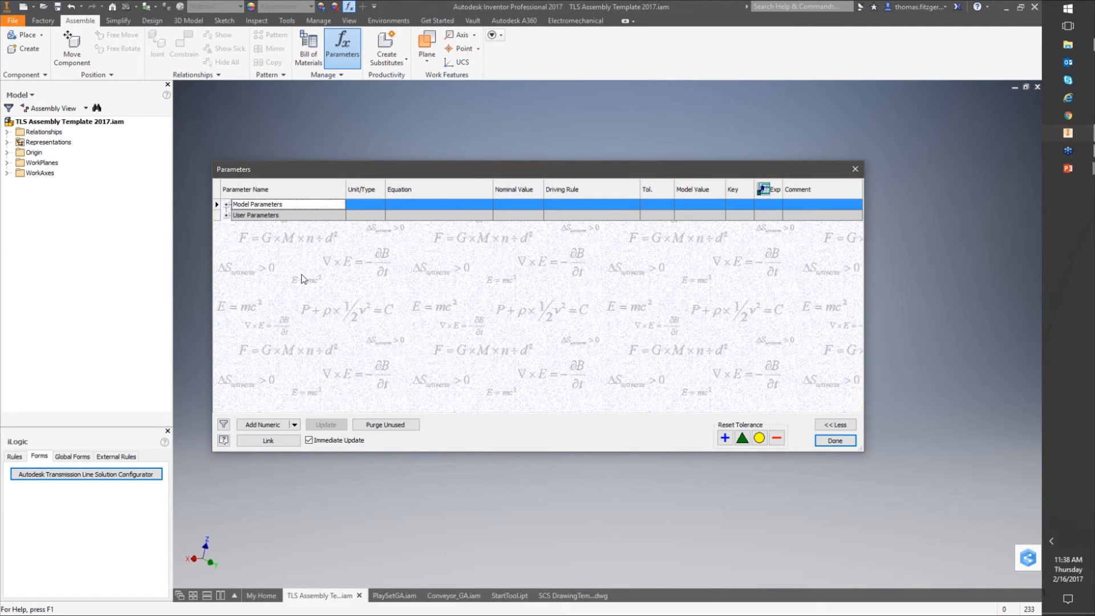
- Review the user parameters from poleTop to facilityNumber, including the key settings, and close the parameter list
click(226, 215)
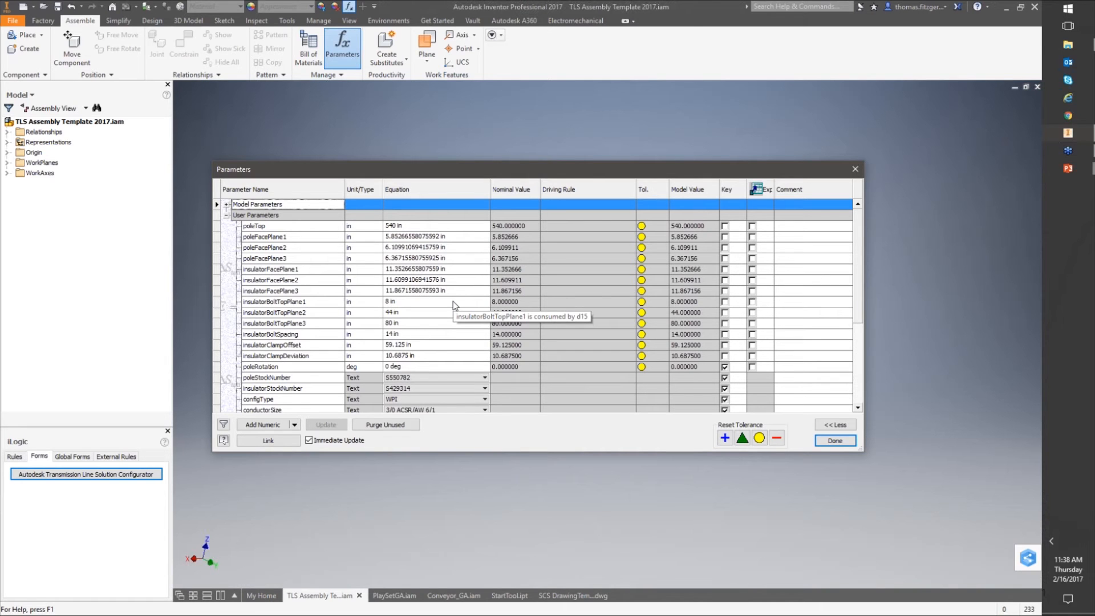
scroll(360, 311, down, 3)
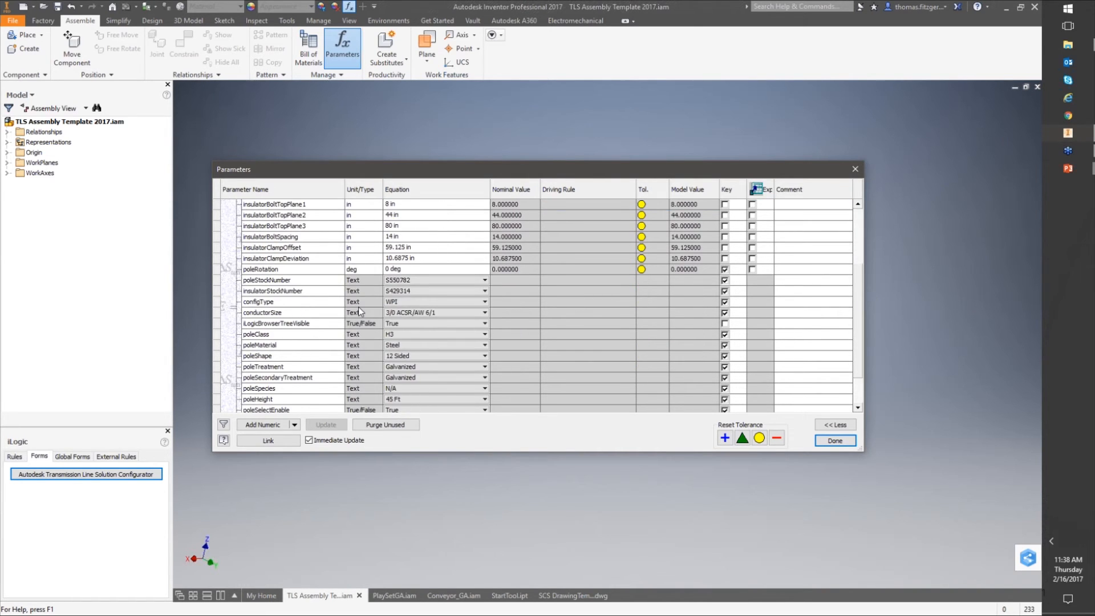
scroll(388, 319, down, 2)
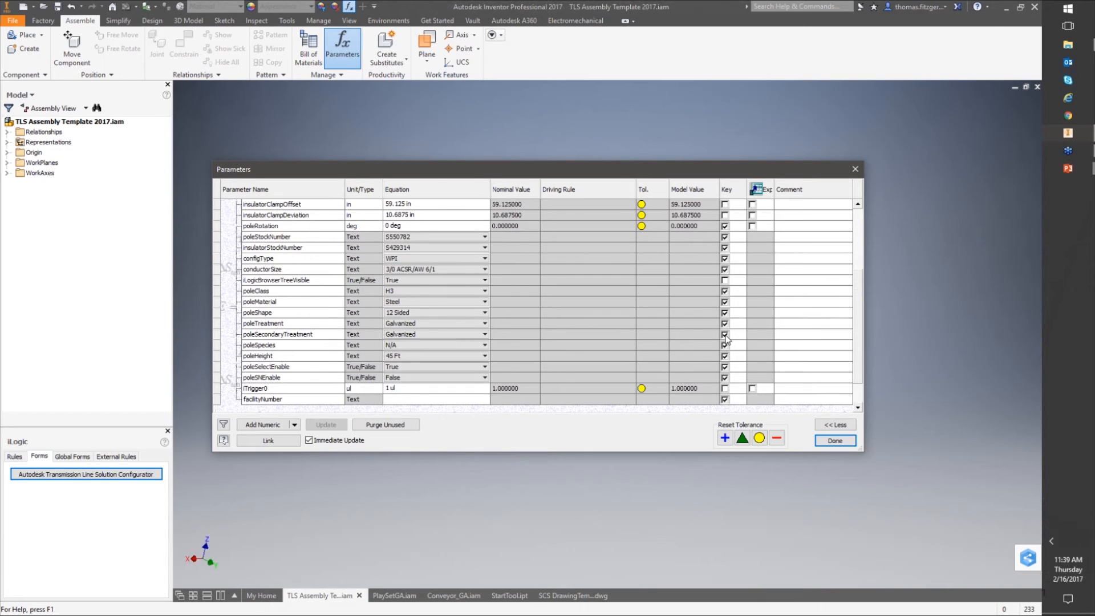
scroll(451, 359, up, 1)
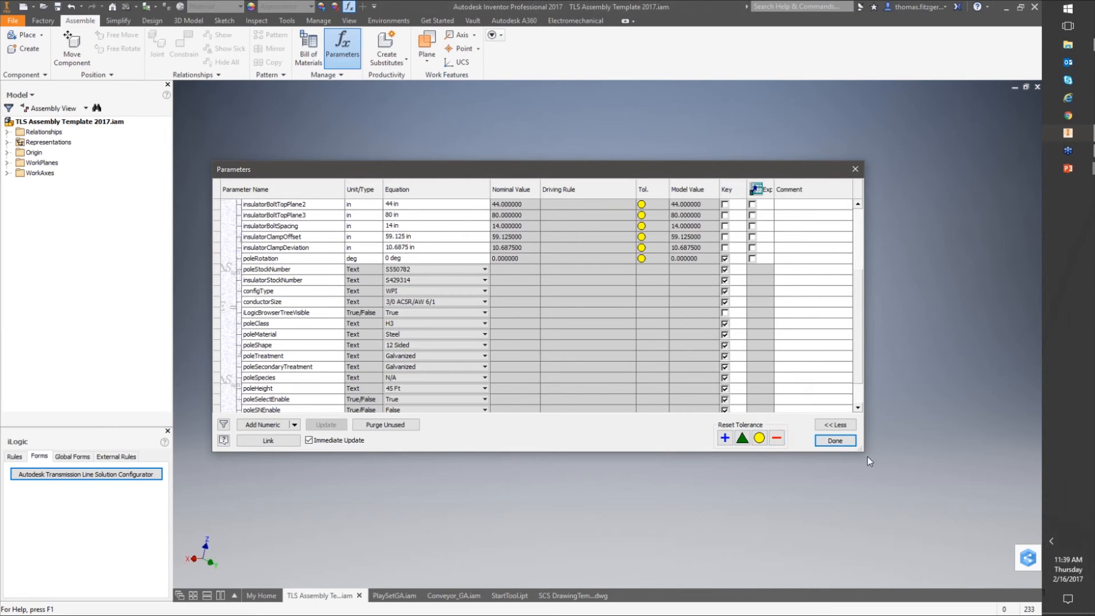
click(847, 444)
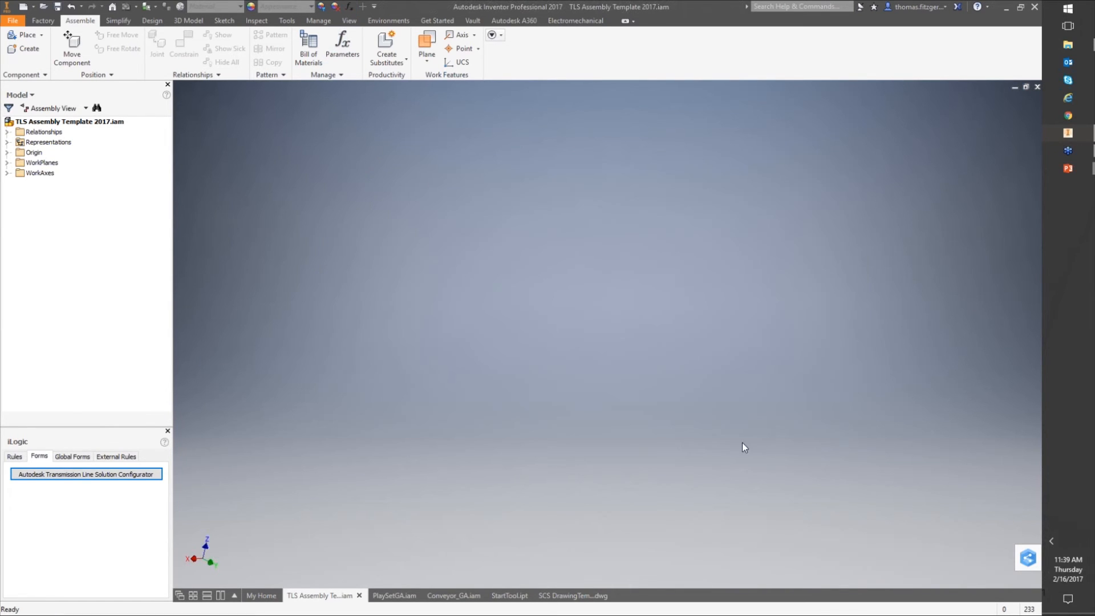
- In the Transmission Line Solution Configurator, set the configuration type to ZPI and pole height to 50 Ft, and update the configuration
click(120, 472)
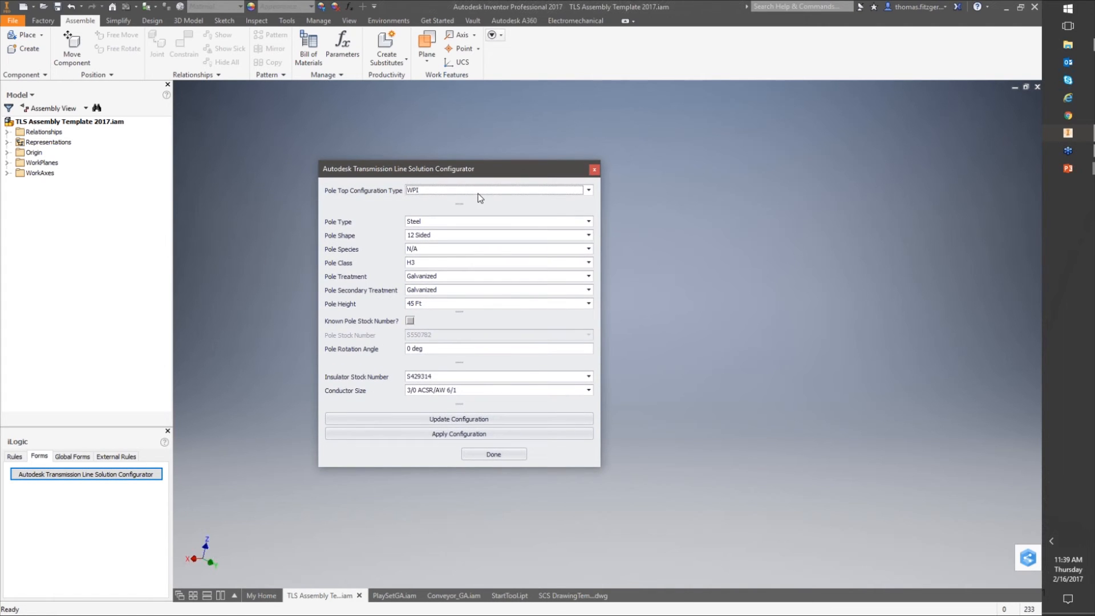
click(478, 190)
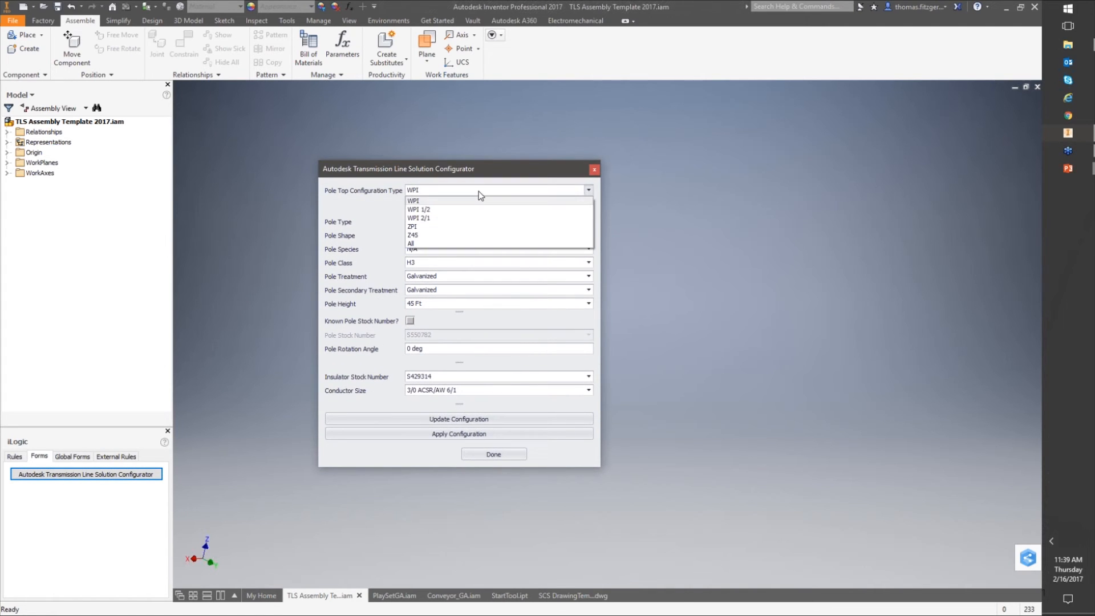
click(429, 226)
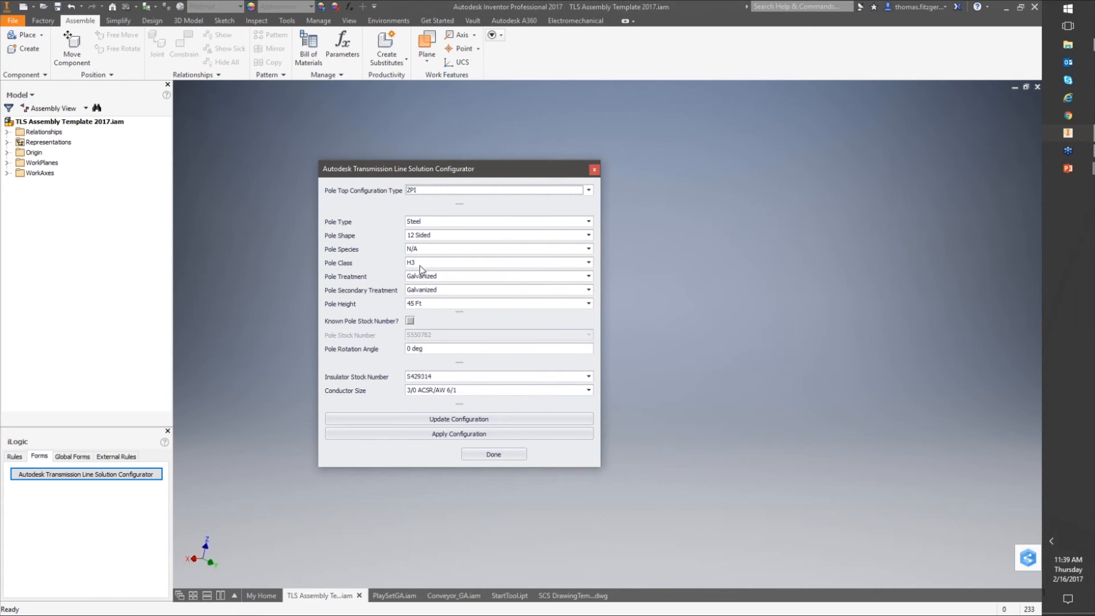
click(429, 303)
click(424, 335)
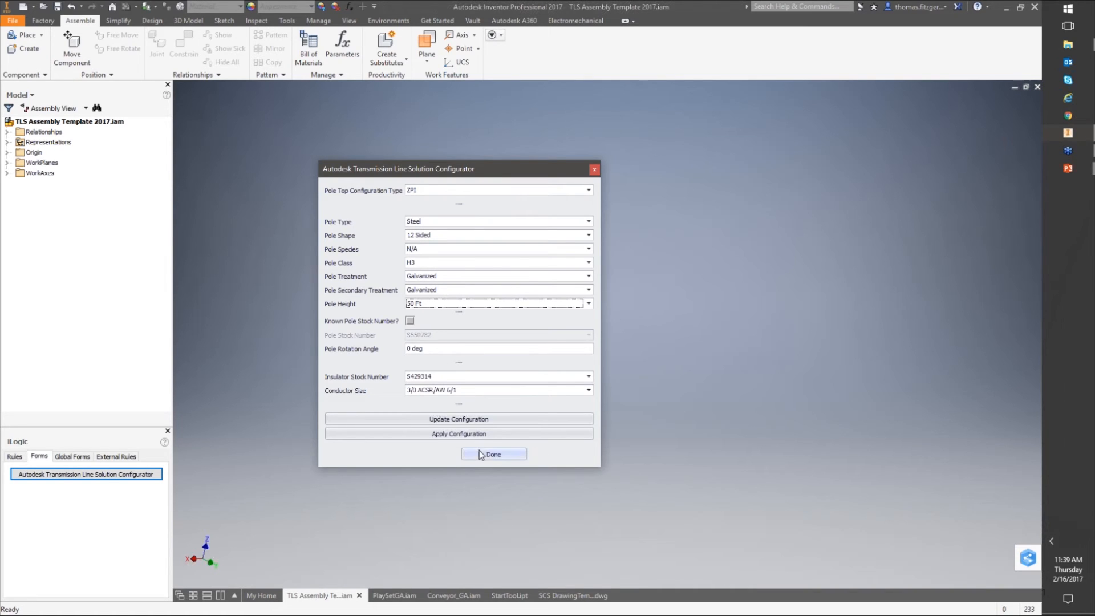
click(465, 419)
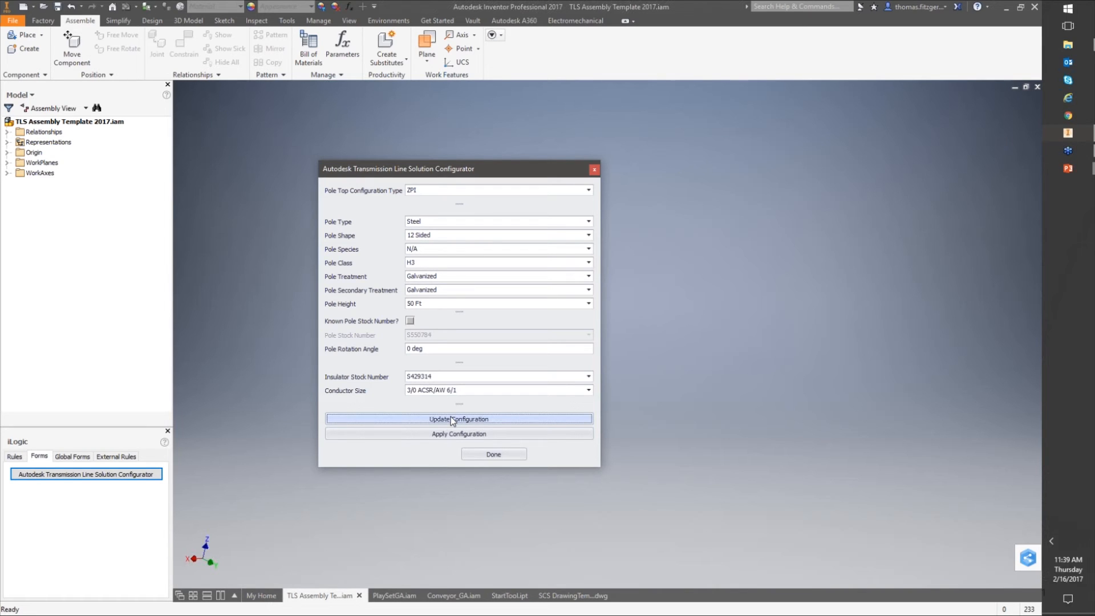
- Apply the transmission line configuration to build the pole assembly and close the configurator form
drag(478, 170, 336, 282)
click(291, 546)
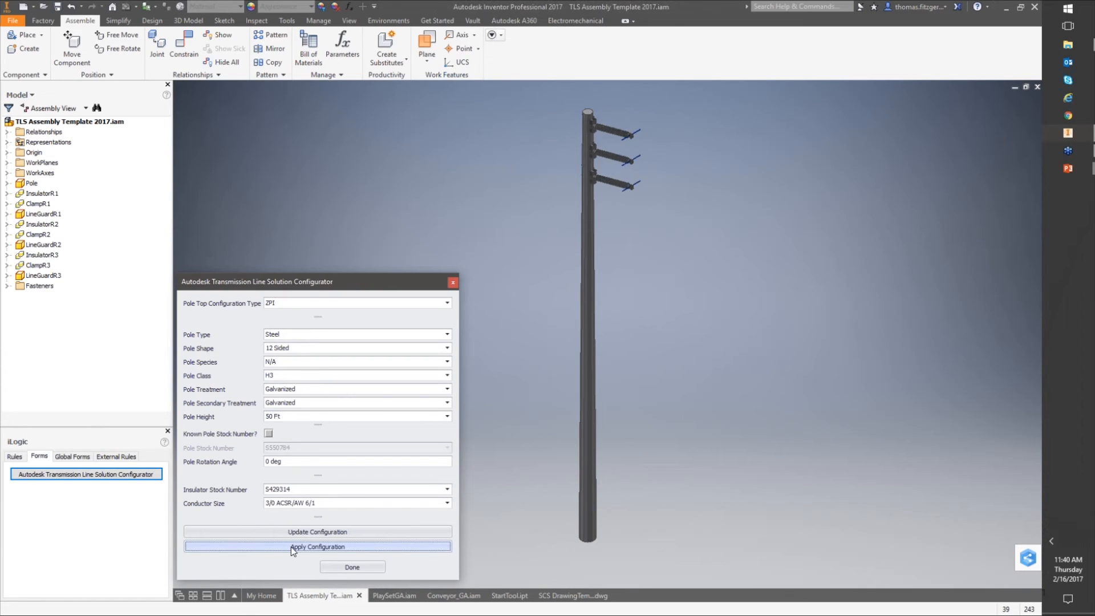
click(374, 569)
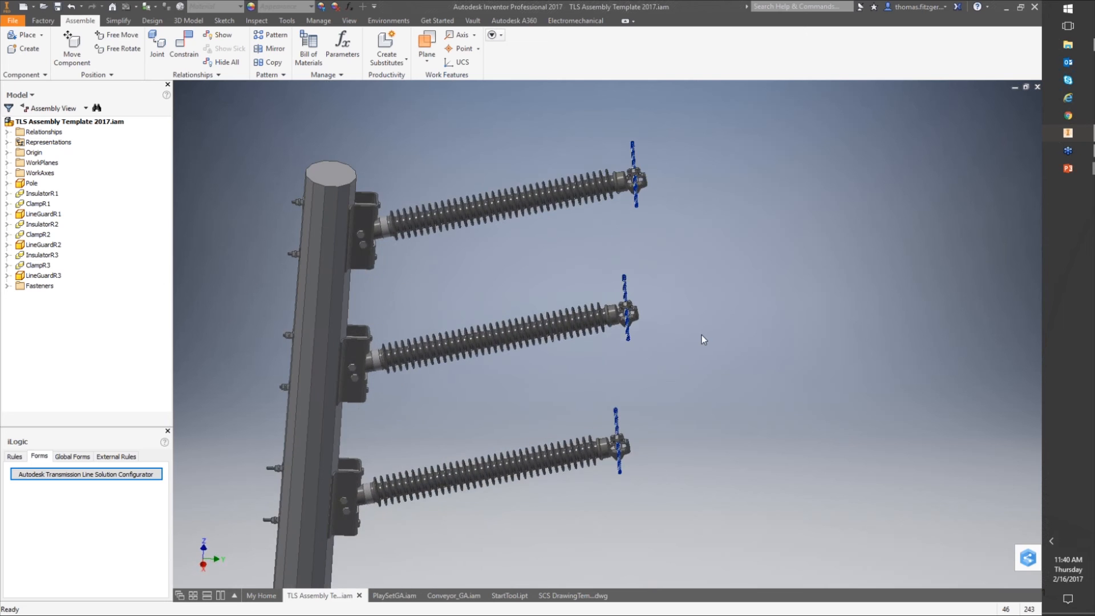
- Examine the generated pole top, its insulators and the uppermost mounting bracket up close from several angles
click(394, 285)
shift+middle_drag(665, 338, 751, 354)
key(F4)
click(740, 343)
key(Escape)
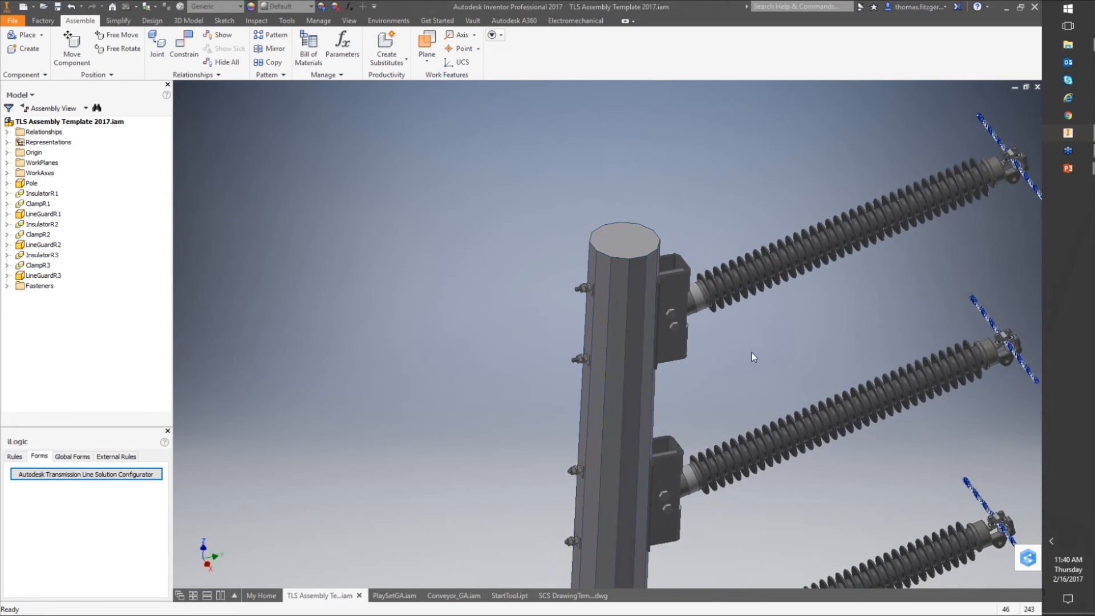
scroll(748, 362, down, 5)
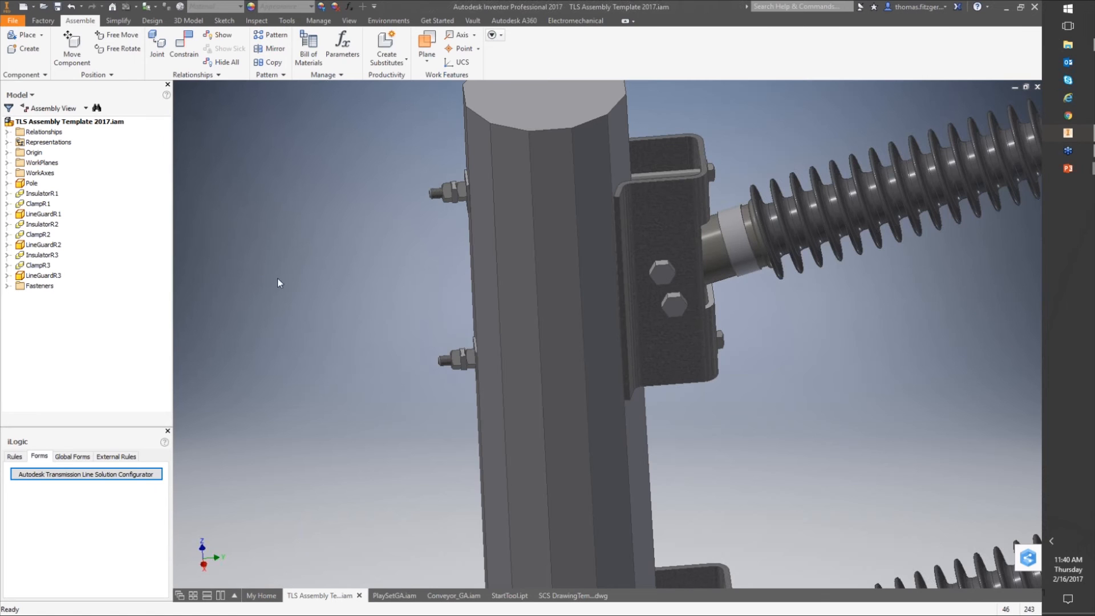
shift+middle_drag(291, 278, 561, 356)
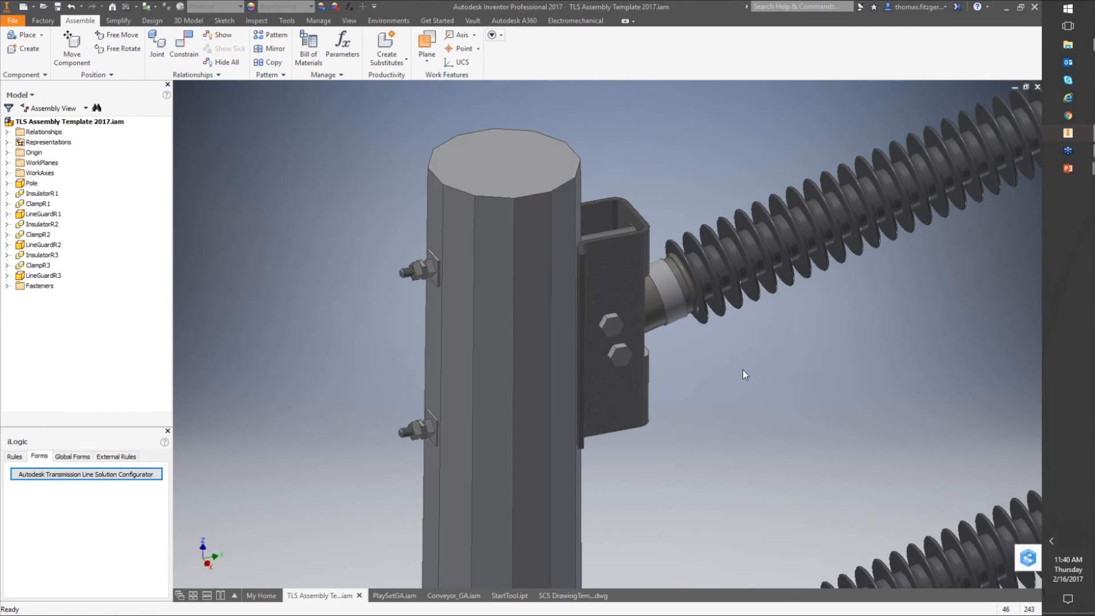
- Inspect the components in the assembly's Fasteners folder, highlight them in the model, and collapse the folder
click(8, 287)
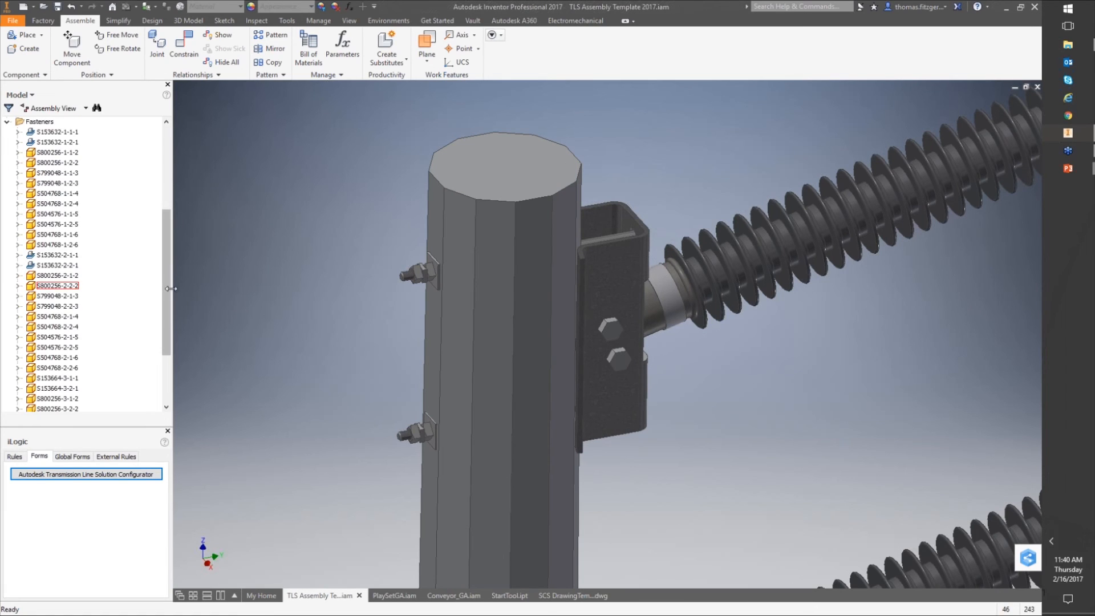
scroll(7, 288, up, 6)
click(7, 286)
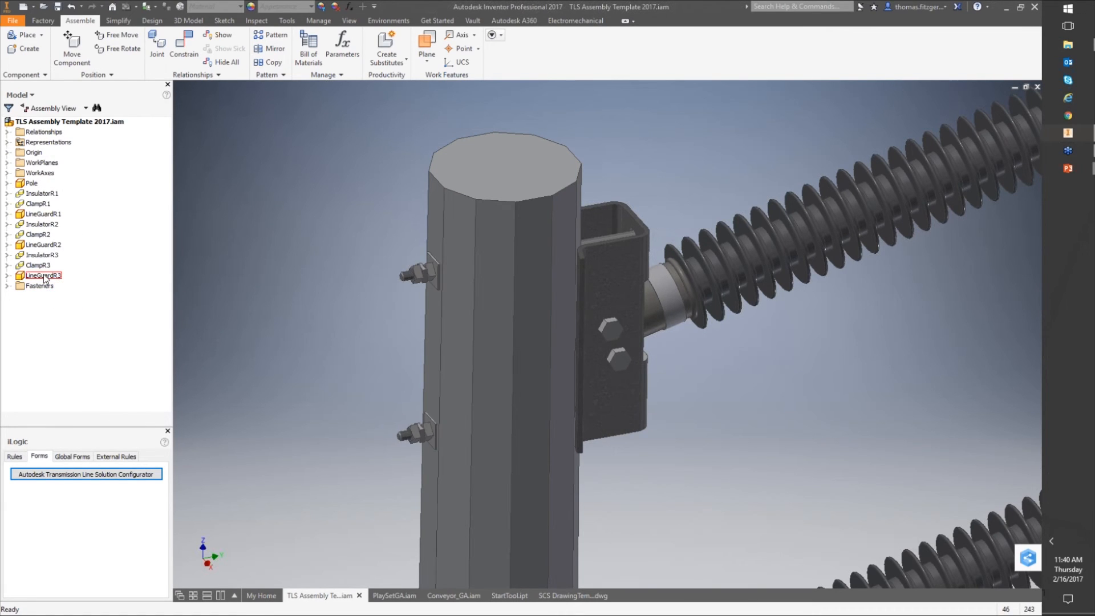
click(45, 276)
click(38, 287)
double_click(39, 286)
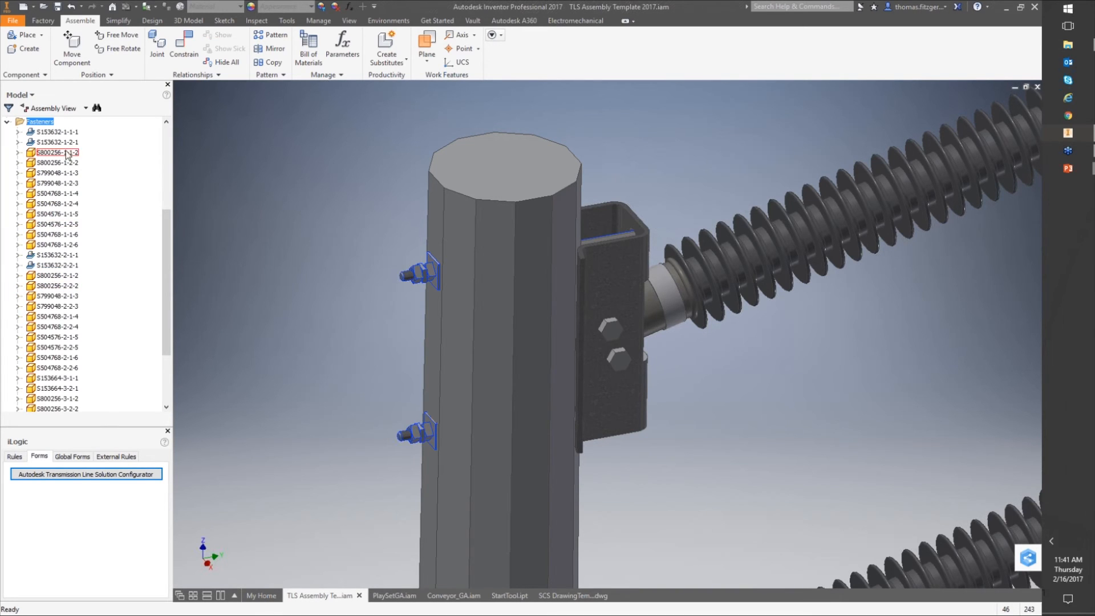
click(8, 122)
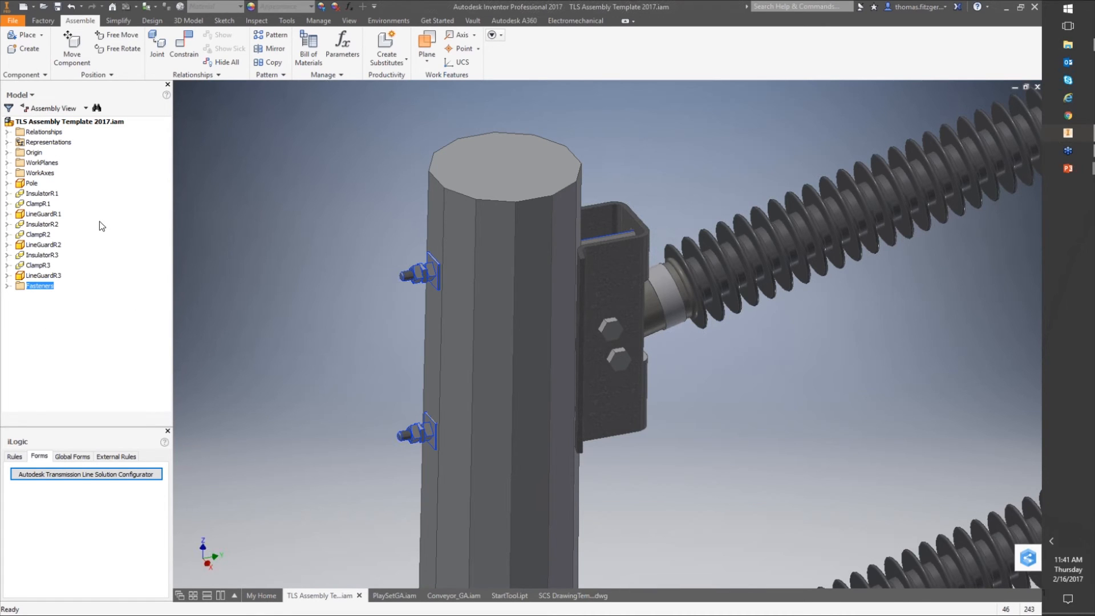
- Examine the through bolts, washers and nuts at each insulator bracket, comparing how far the bolts protrude along the pole
click(287, 290)
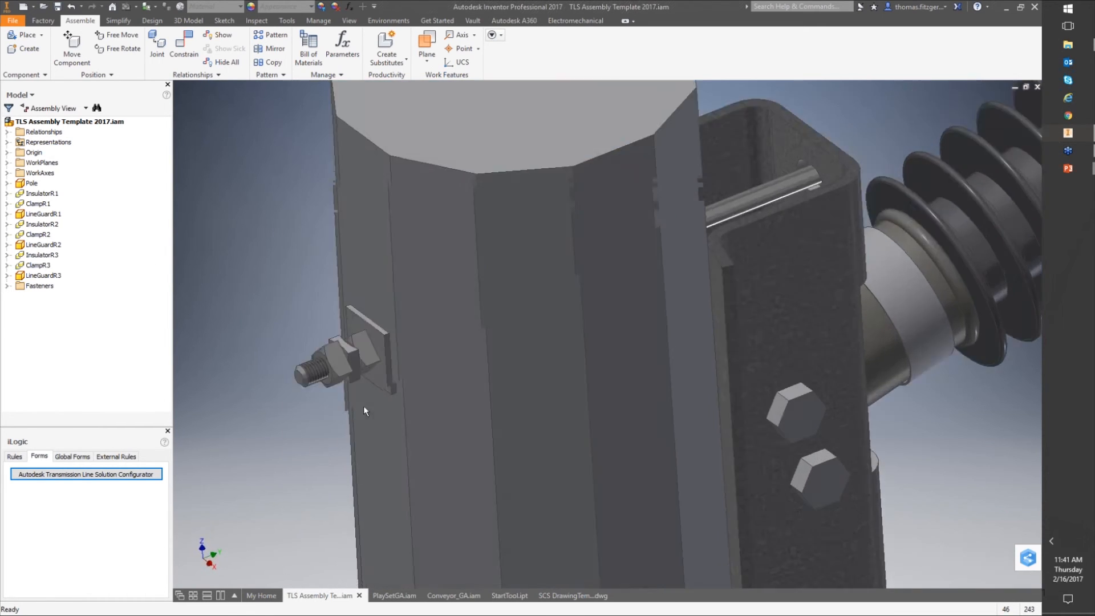
click(439, 347)
click(416, 334)
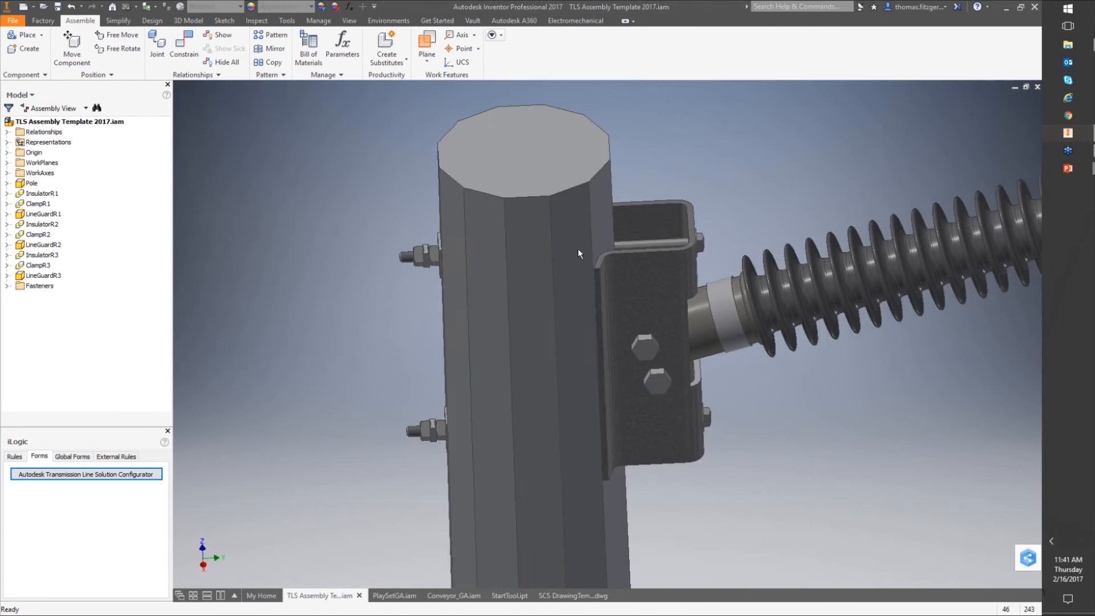
click(567, 276)
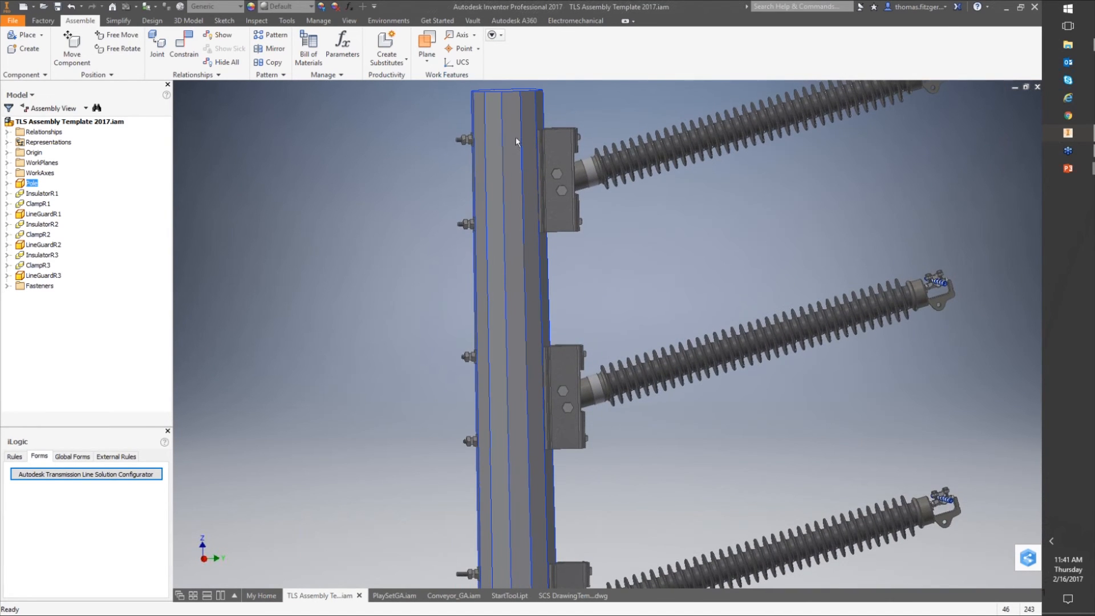
click(460, 138)
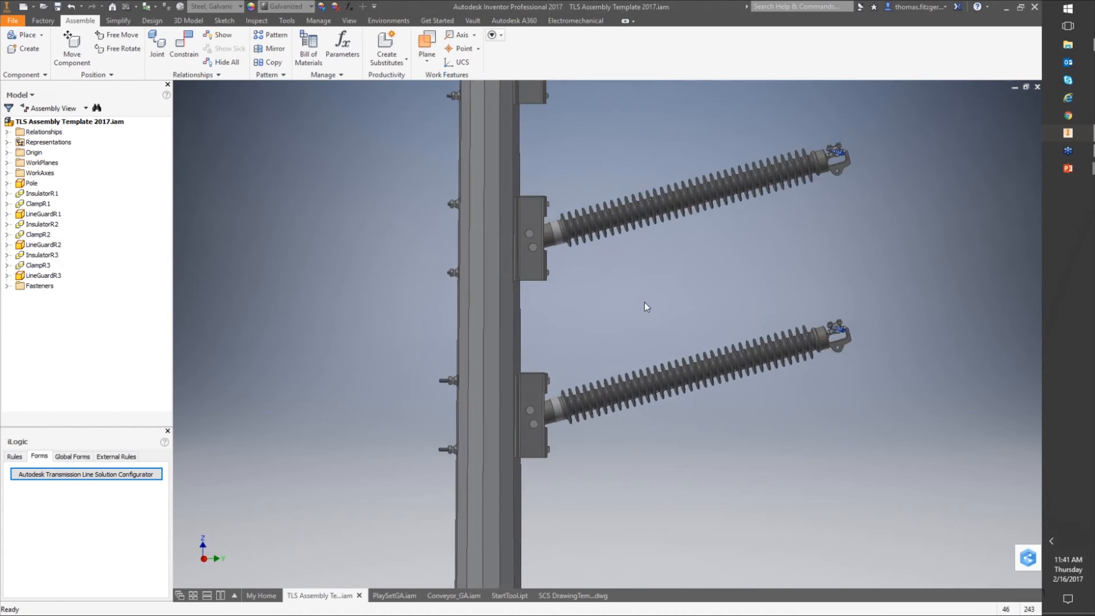
click(633, 335)
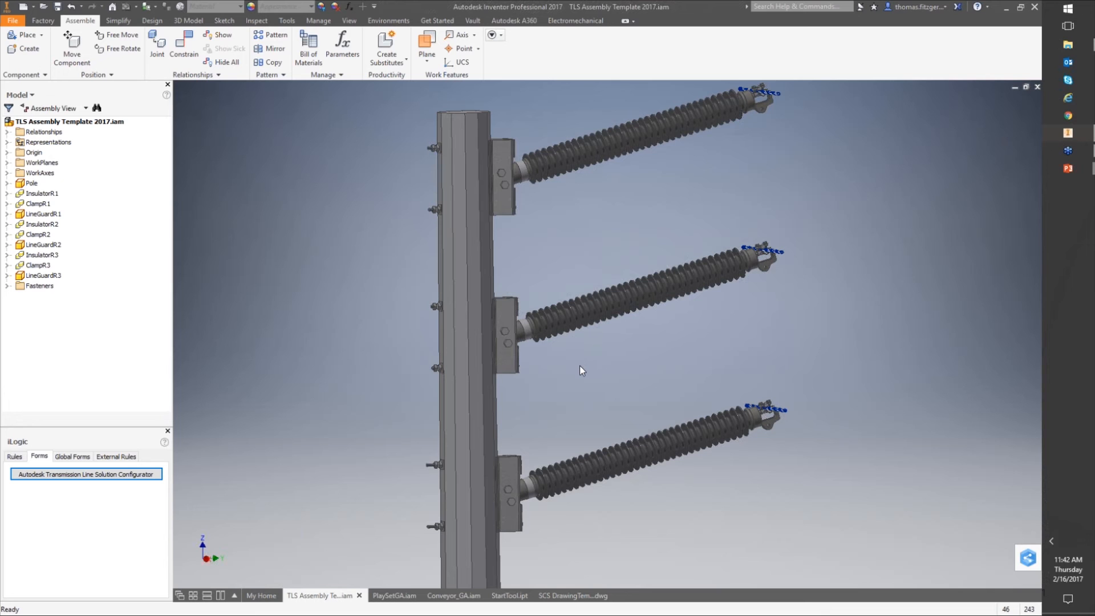
scroll(580, 365, down, 3)
shift+middle_drag(581, 365, 561, 275)
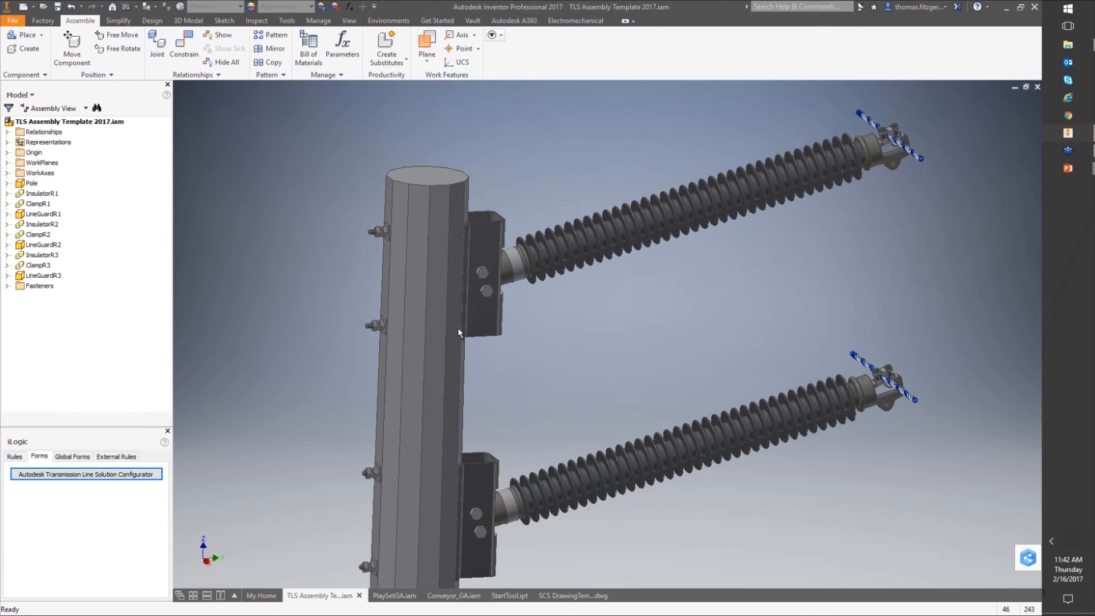
scroll(458, 329, down, 2)
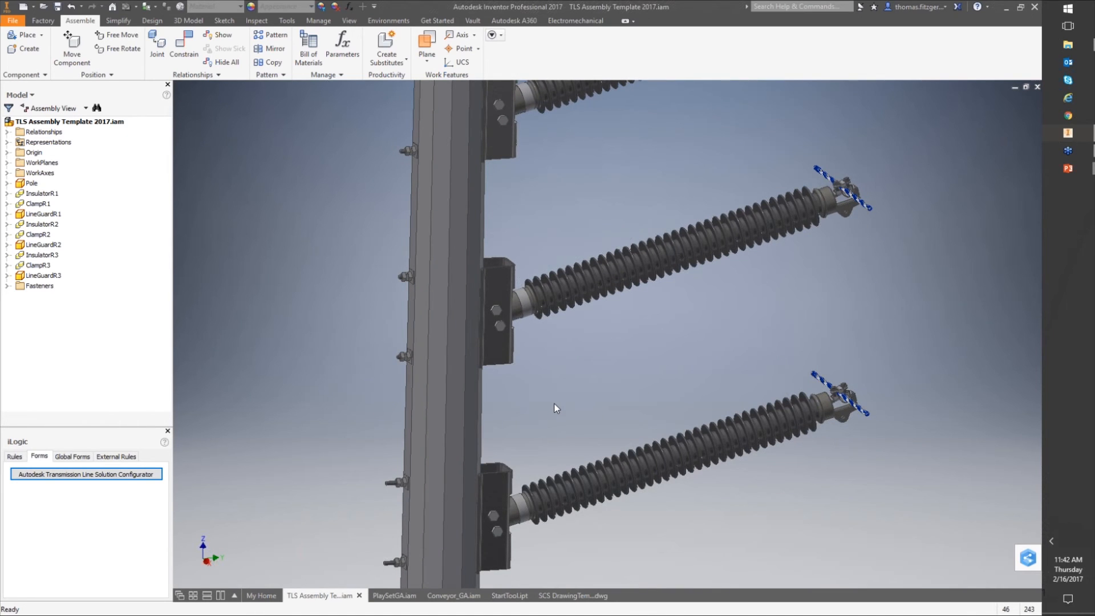
click(399, 486)
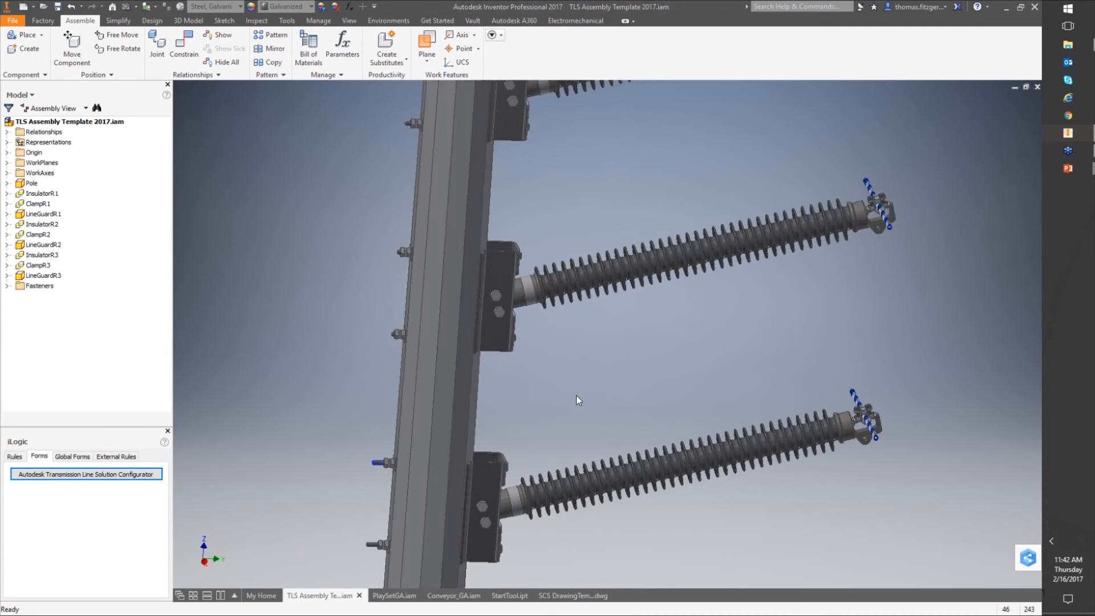
click(646, 338)
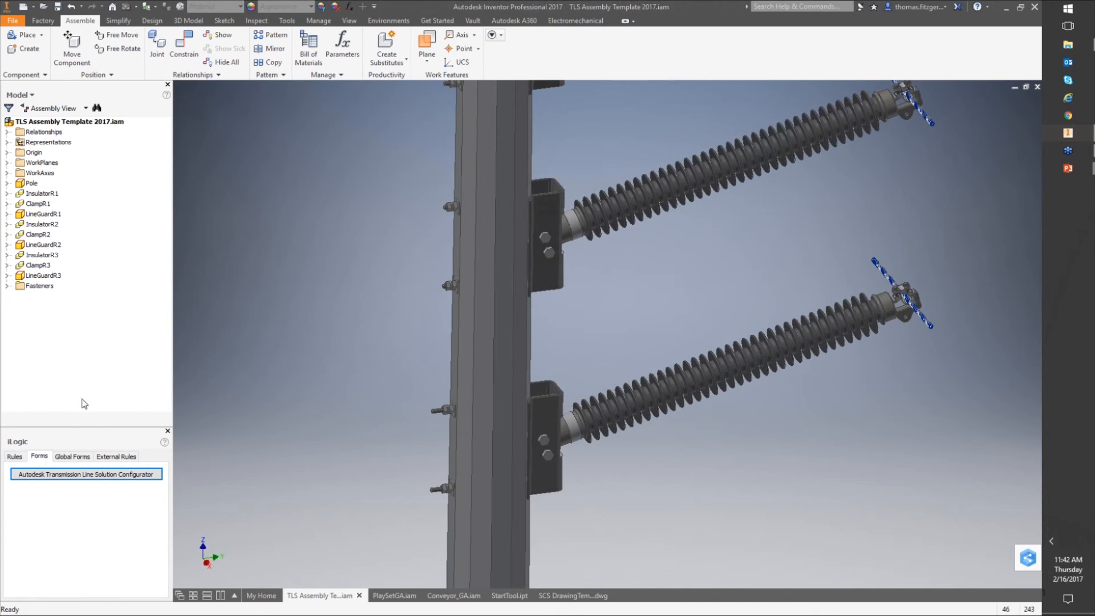
- Open the Set MV Lists rule for editing and examine its MultiValue list lines and update message
click(15, 457)
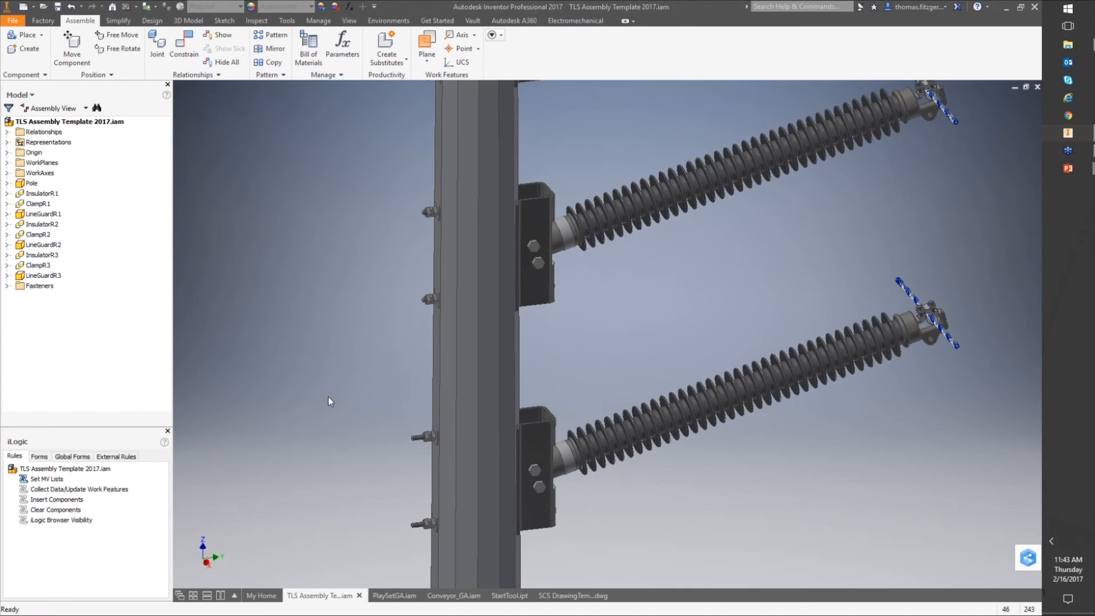
right_click(47, 482)
click(78, 501)
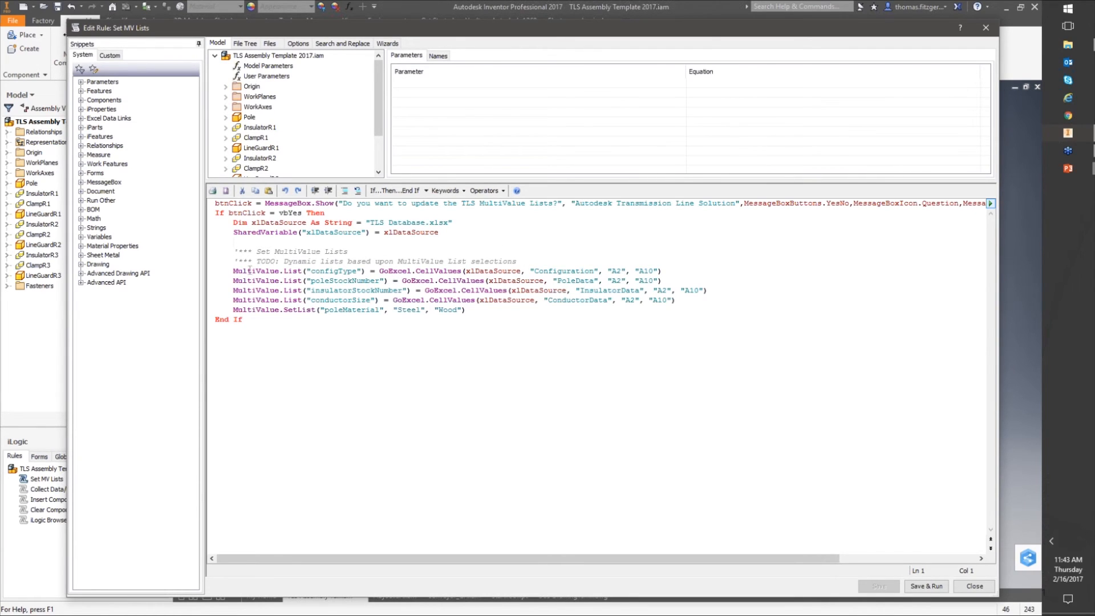
drag(230, 271, 283, 271)
drag(434, 203, 525, 204)
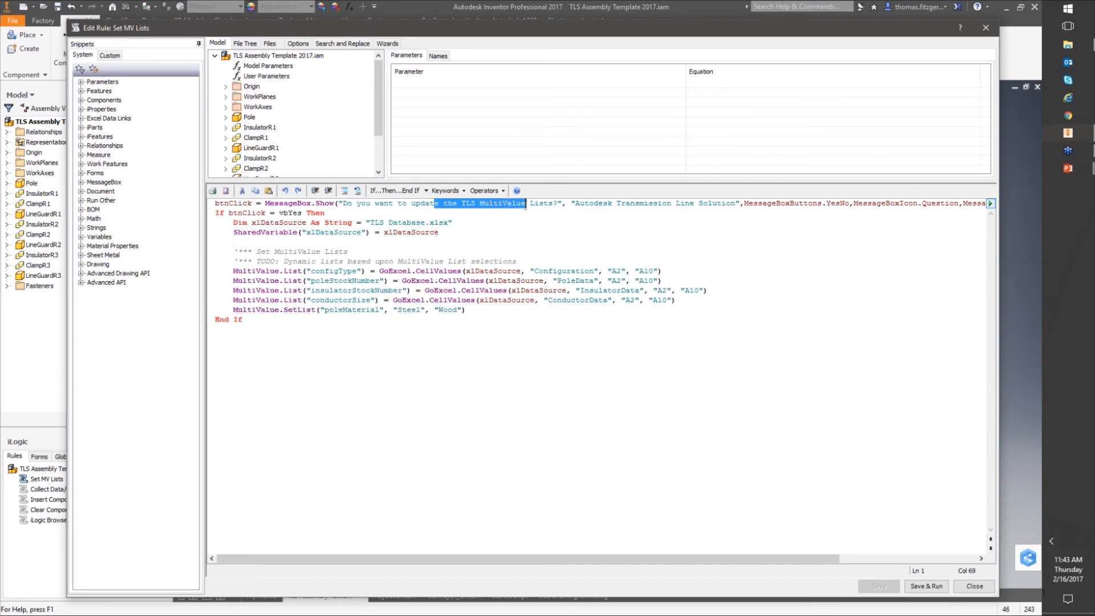
- Highlight the MultiValue list lines in the Set MV Lists rule to review them, and close the rule editor
click(595, 346)
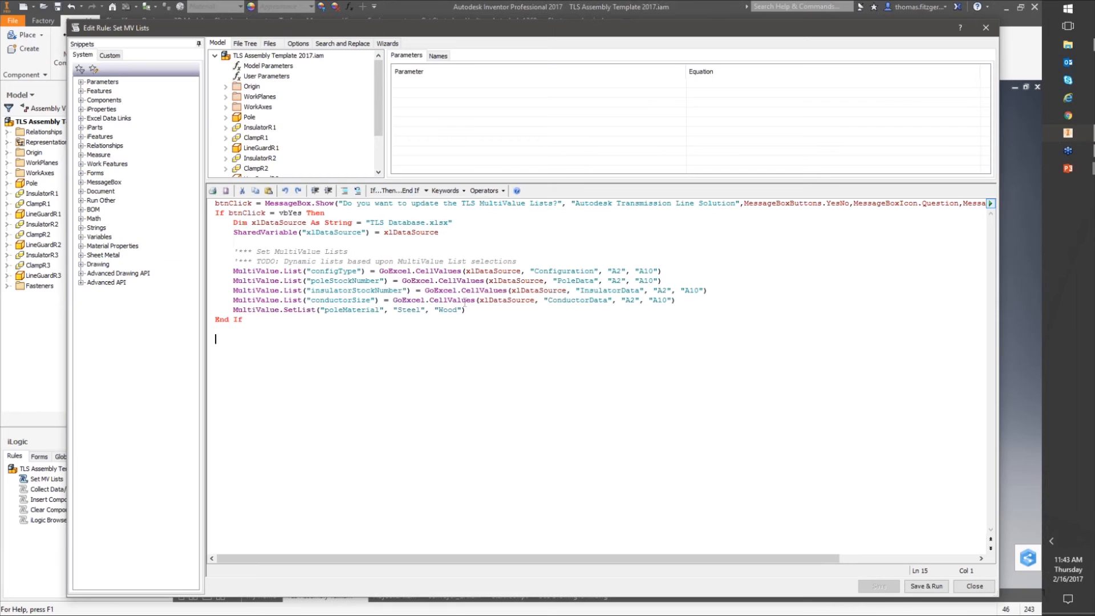
drag(466, 309, 209, 272)
click(606, 384)
click(975, 587)
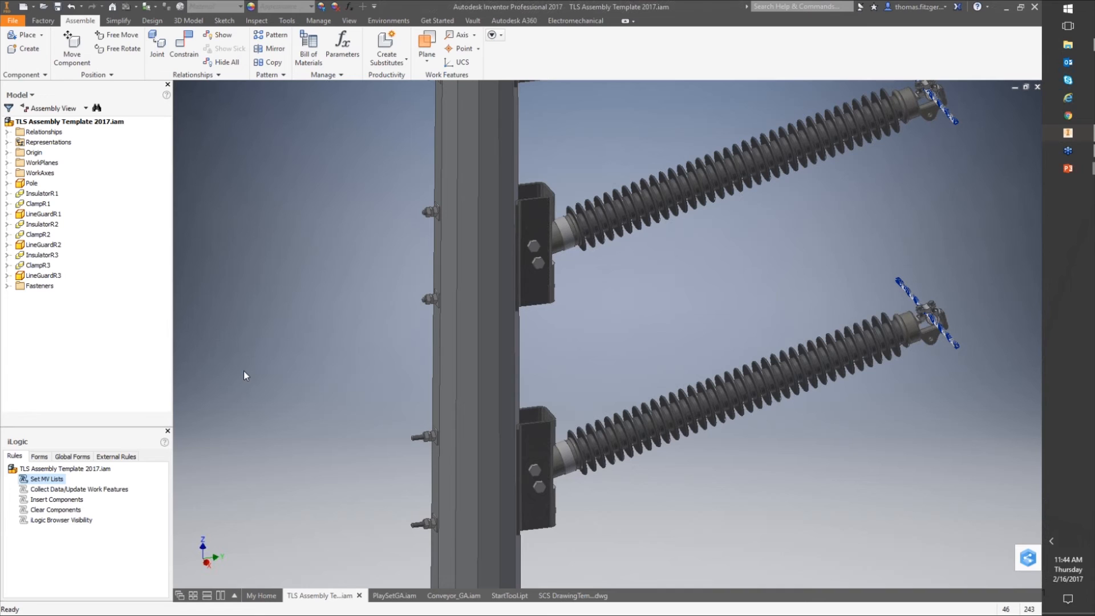
- Highlight the upper through bolt of the lowest insulator bracket to inspect its protruding end, and clear the selection
click(422, 441)
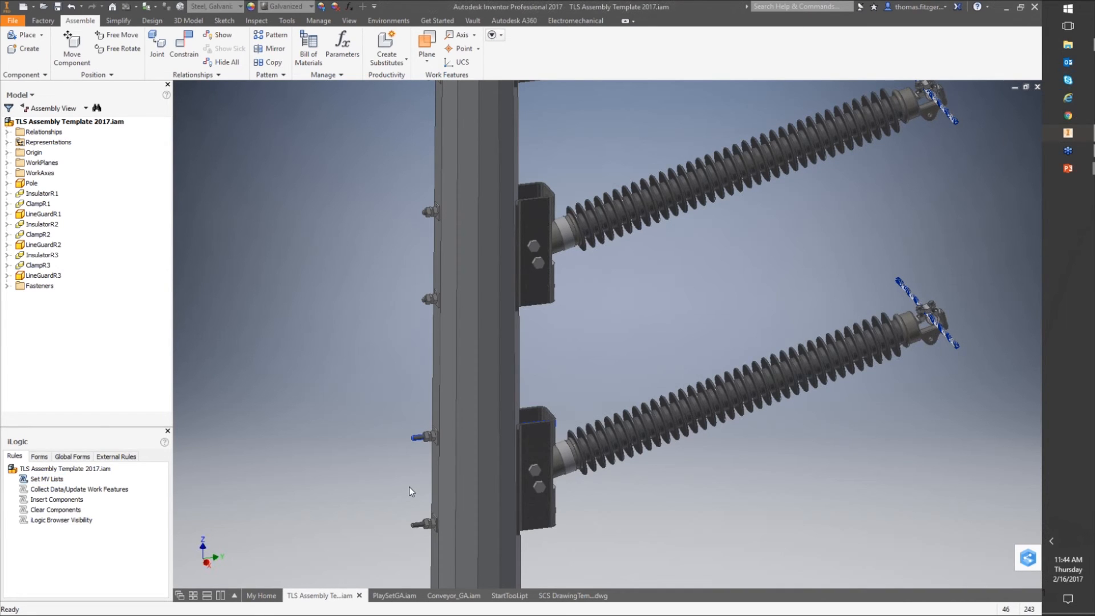
click(412, 478)
click(415, 437)
click(416, 450)
- Open the Collect Data/Update Work Features rule, examine its SharedVariable call, pole lists and plane calculations, and close it
right_click(52, 491)
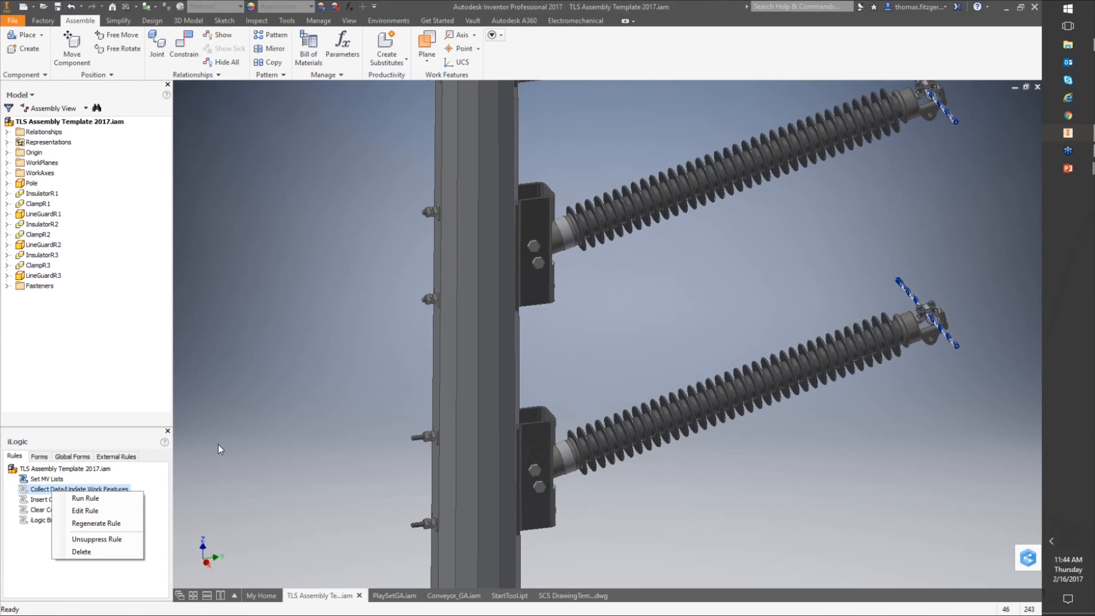
click(95, 499)
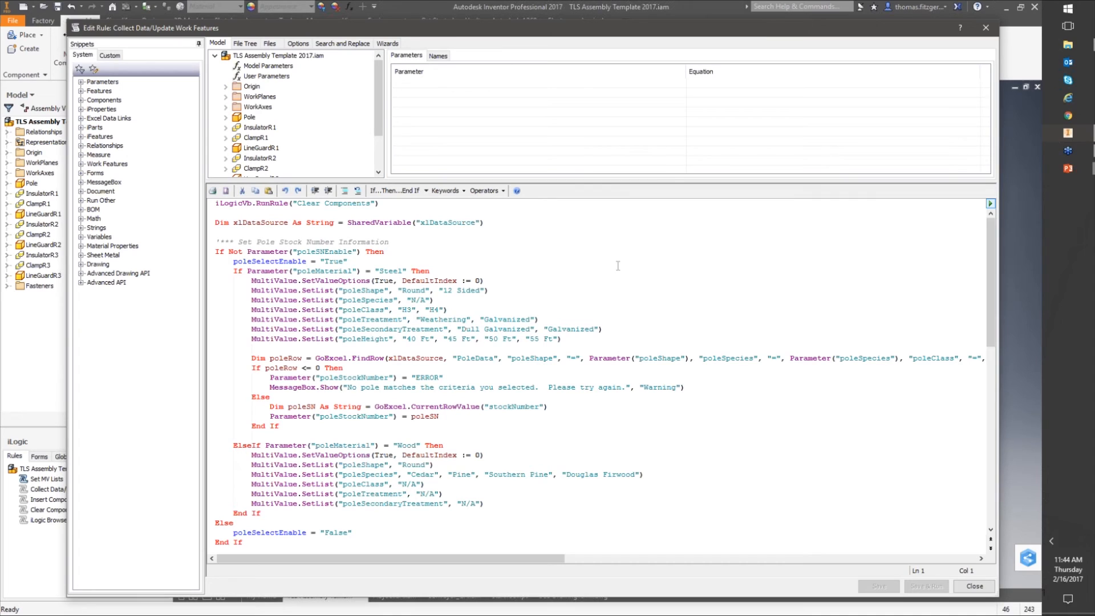
double_click(350, 224)
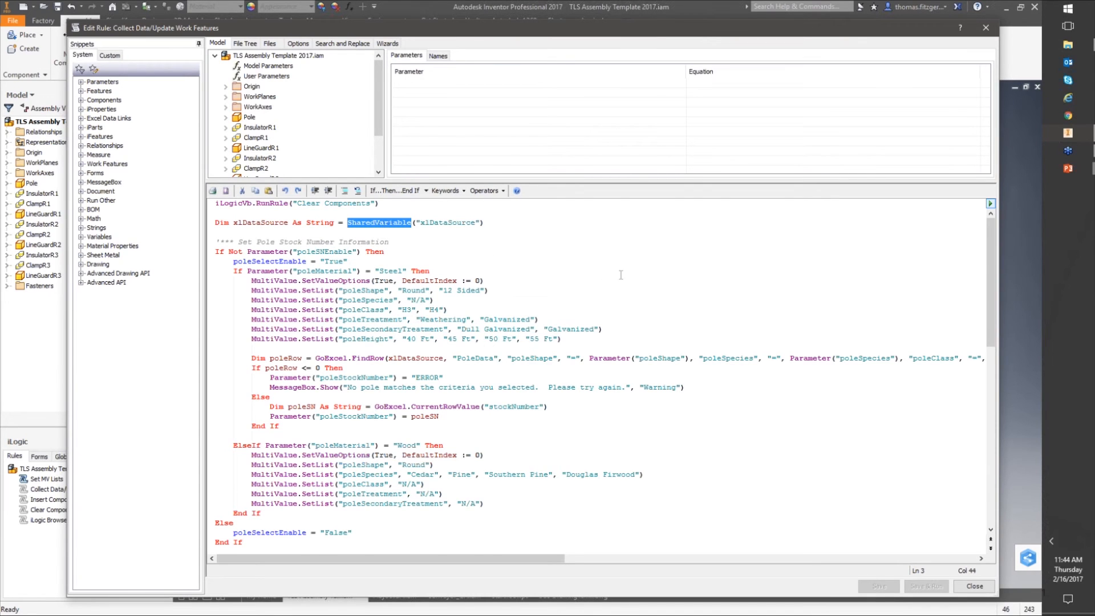
scroll(618, 294, down, 1)
scroll(623, 324, down, 3)
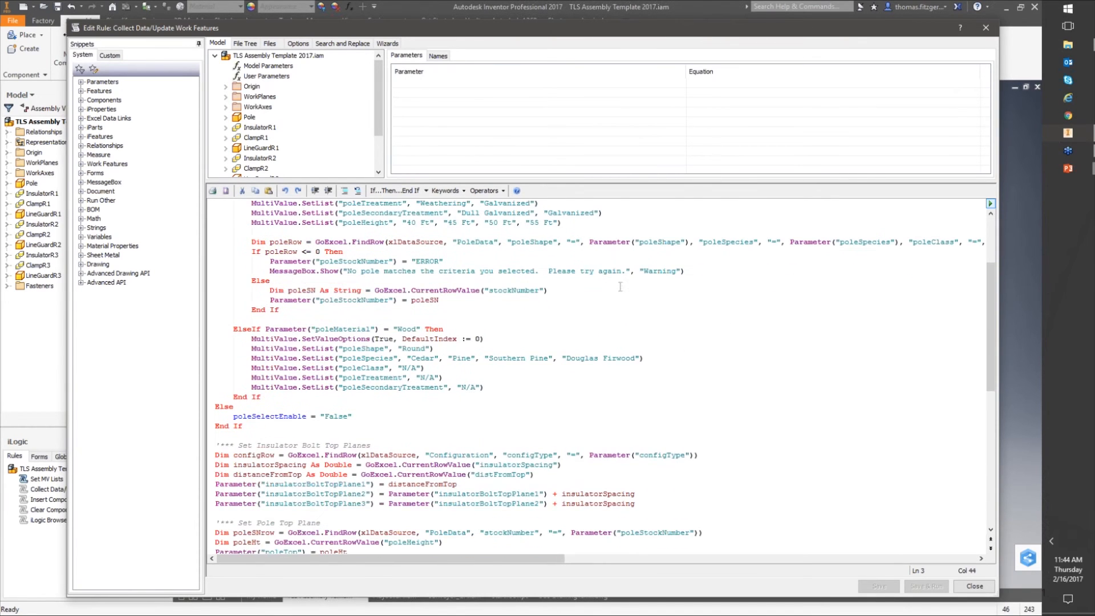
scroll(613, 299, down, 2)
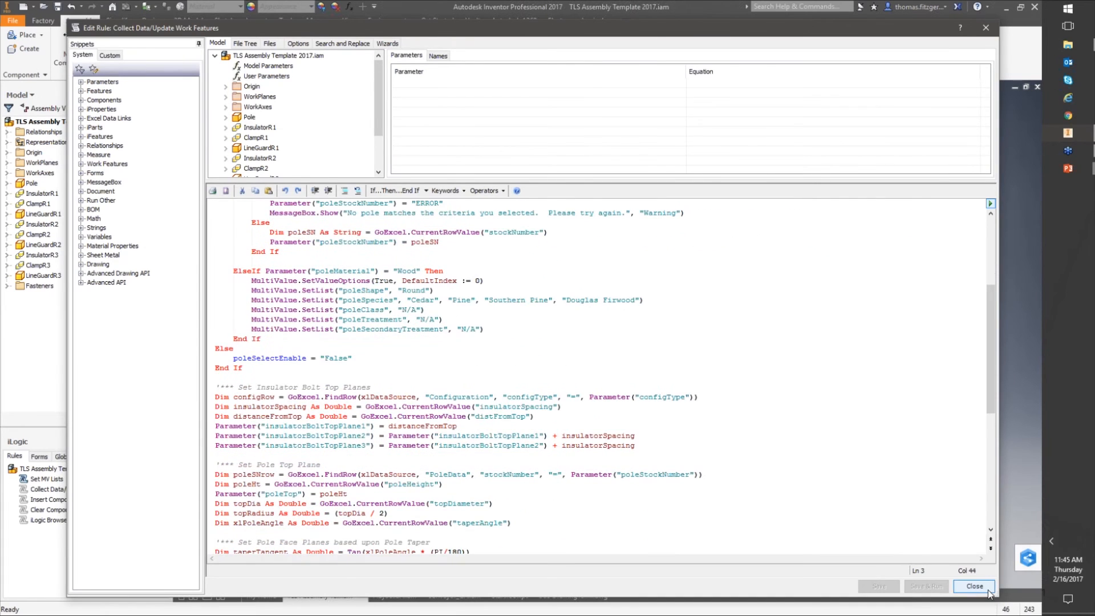
click(988, 591)
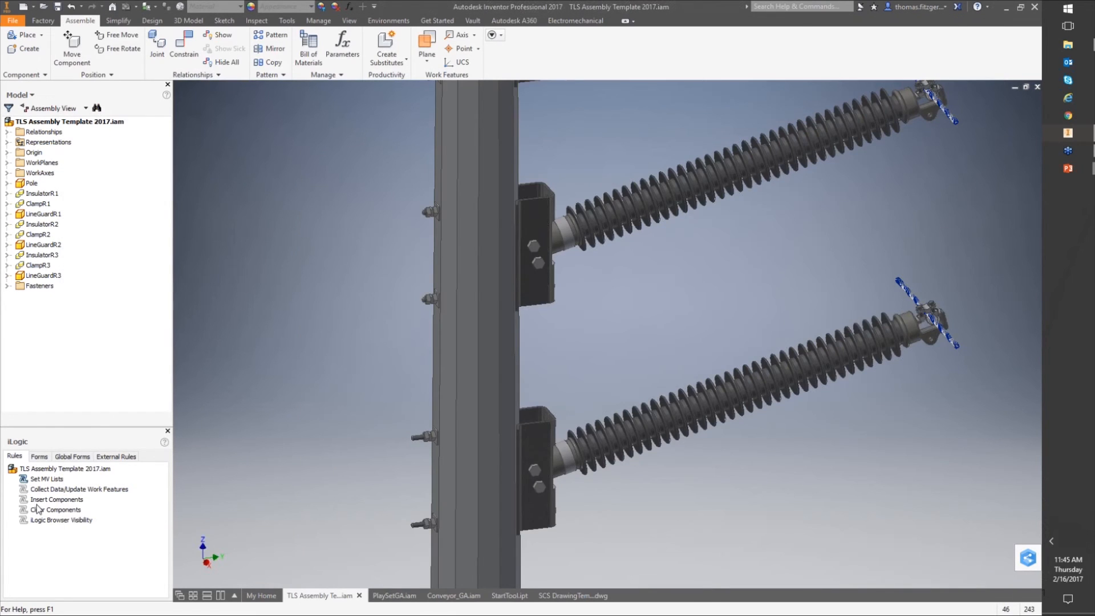
- Open the Insert Components rule for editing and collapse Sub Main and all of its functions into an outline
right_click(41, 500)
click(79, 519)
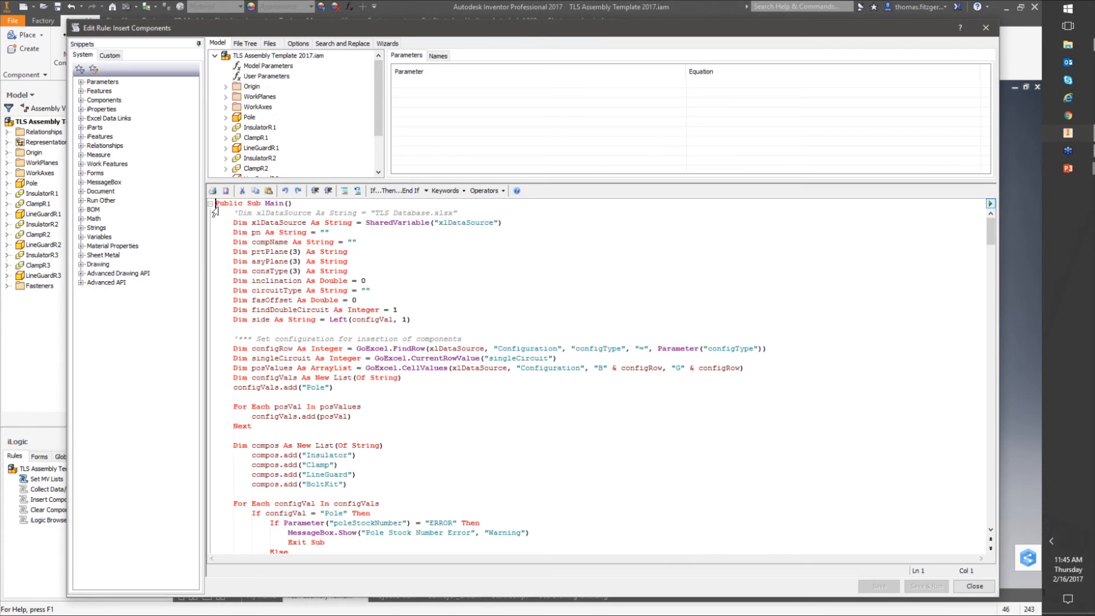
click(210, 204)
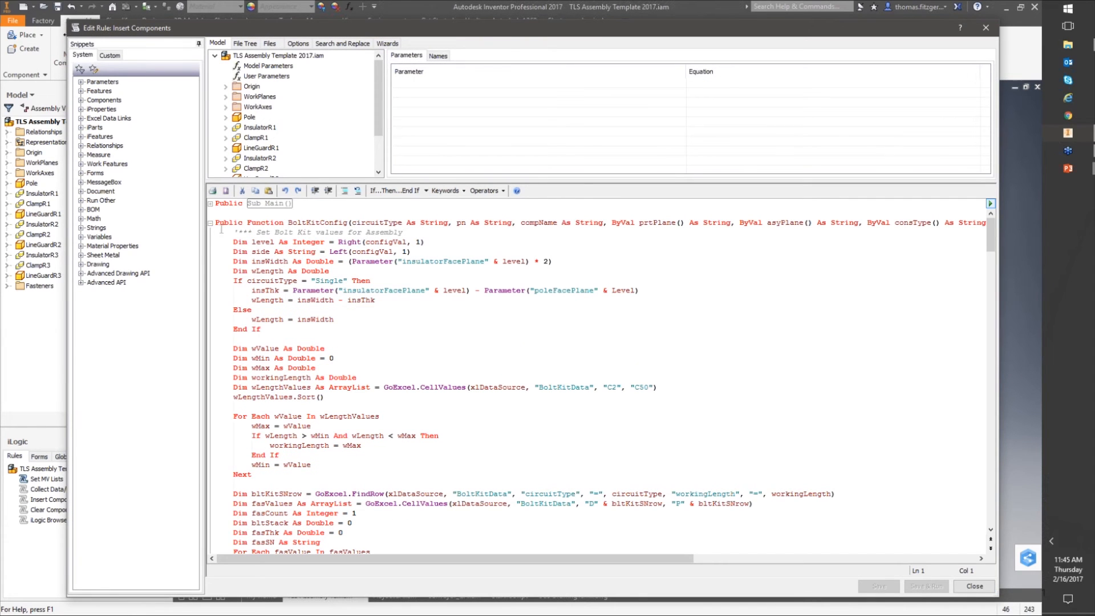
click(210, 223)
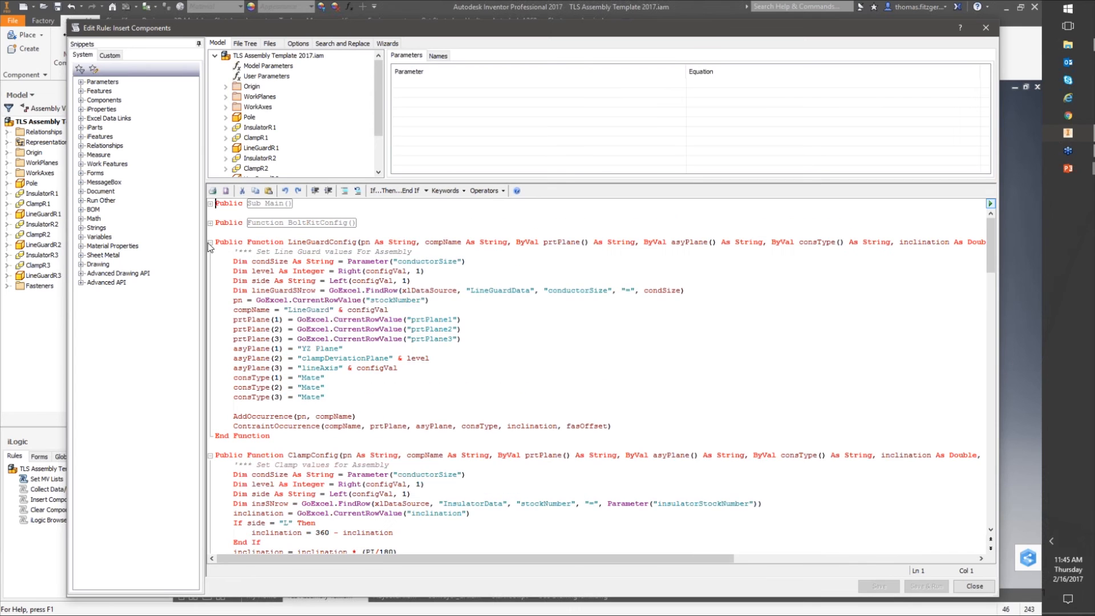
click(210, 242)
click(210, 261)
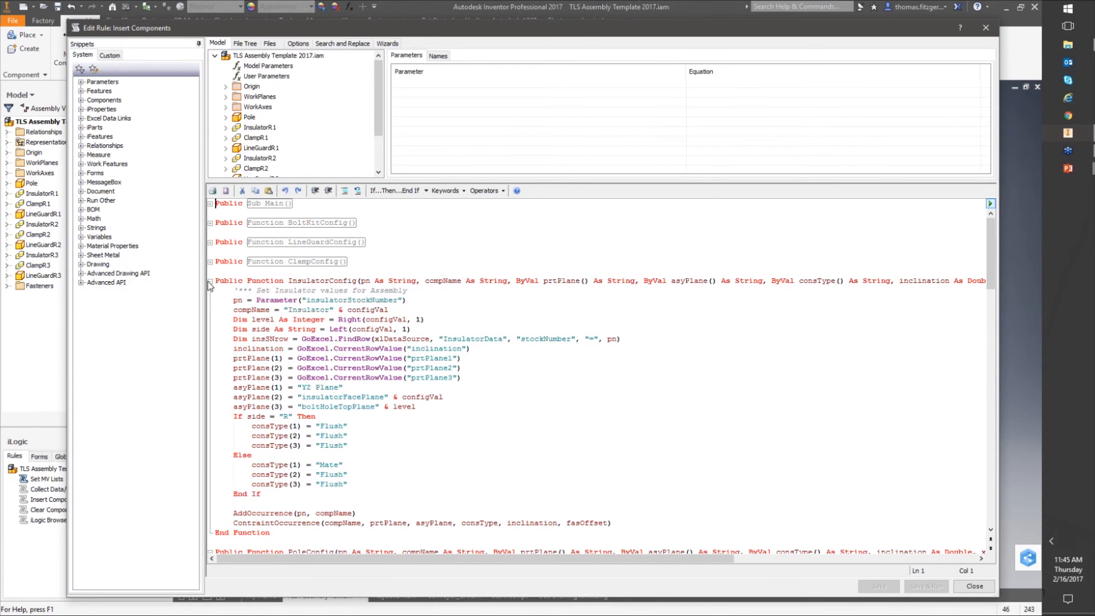
click(210, 281)
click(209, 300)
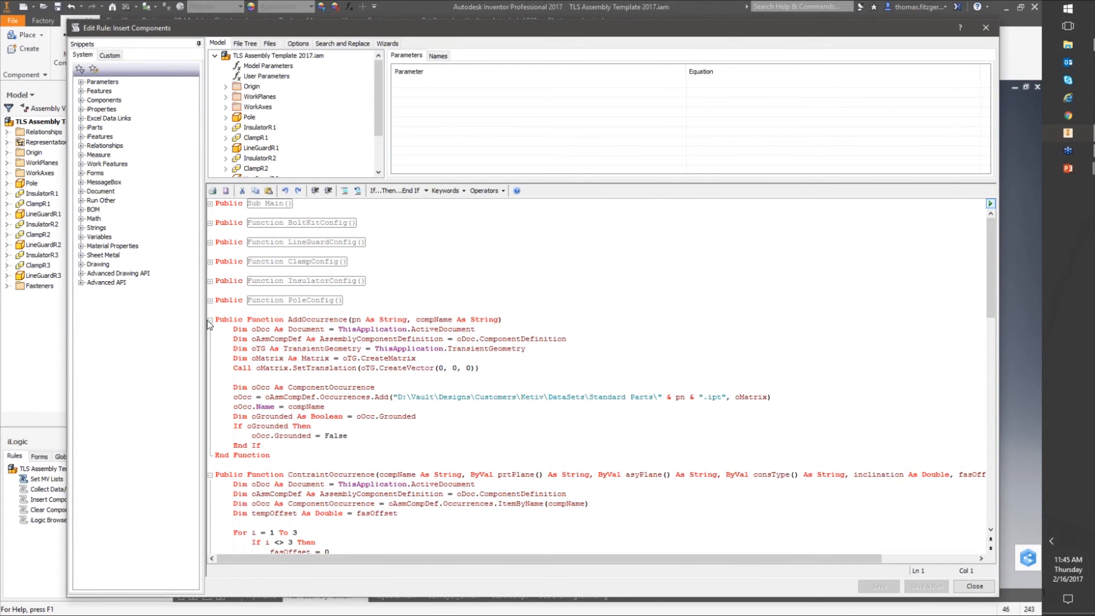
click(210, 319)
click(211, 320)
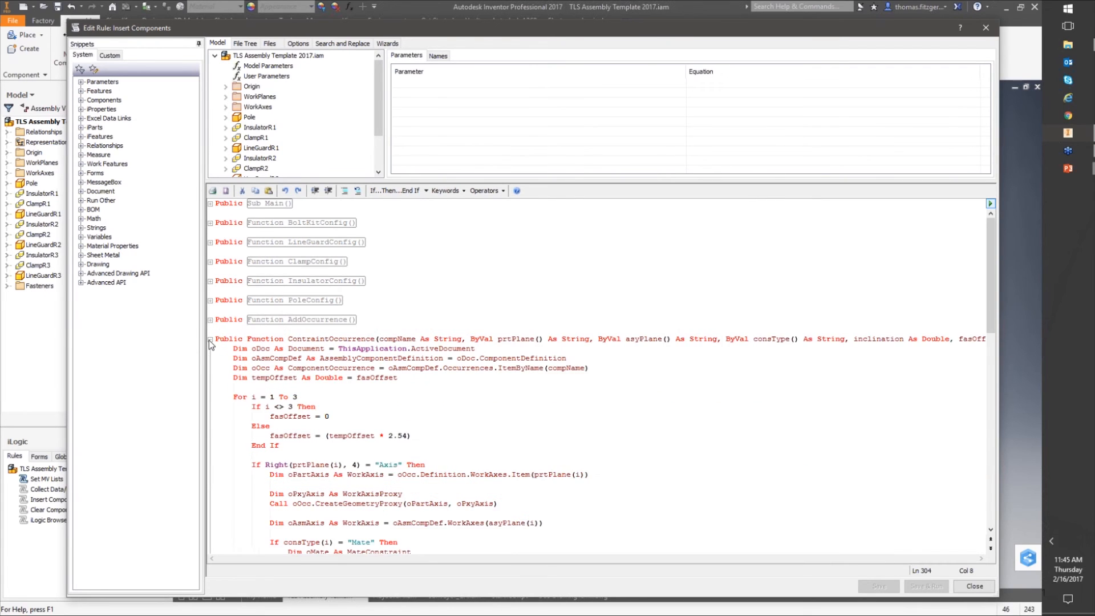
click(210, 339)
click(210, 359)
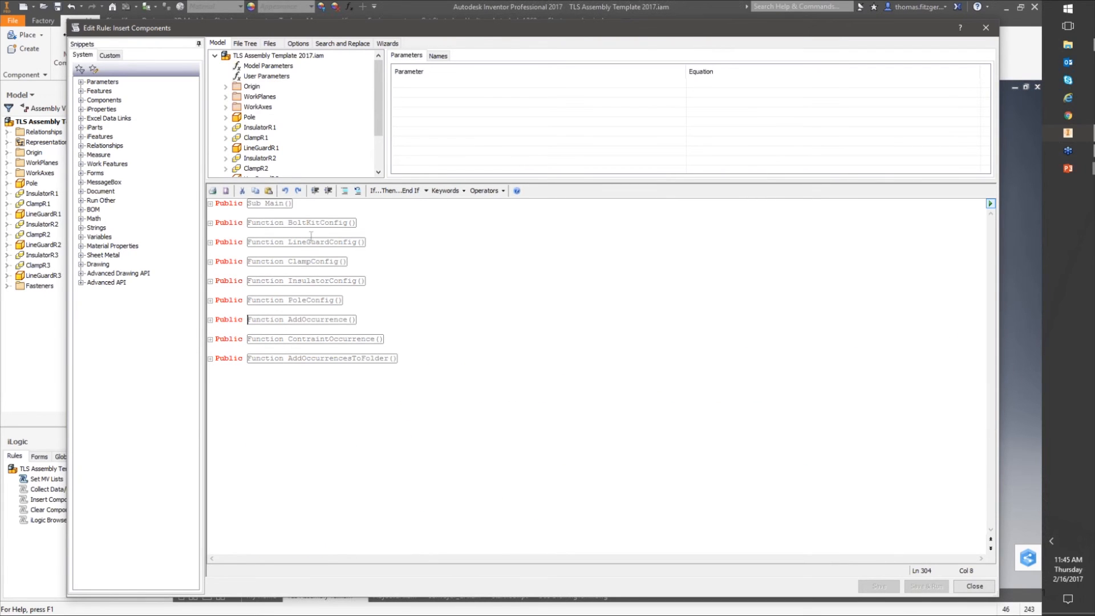
- Review the function outline, expand Sub Main to examine its component list and configuration loop, and close the Insert Components rule
click(360, 223)
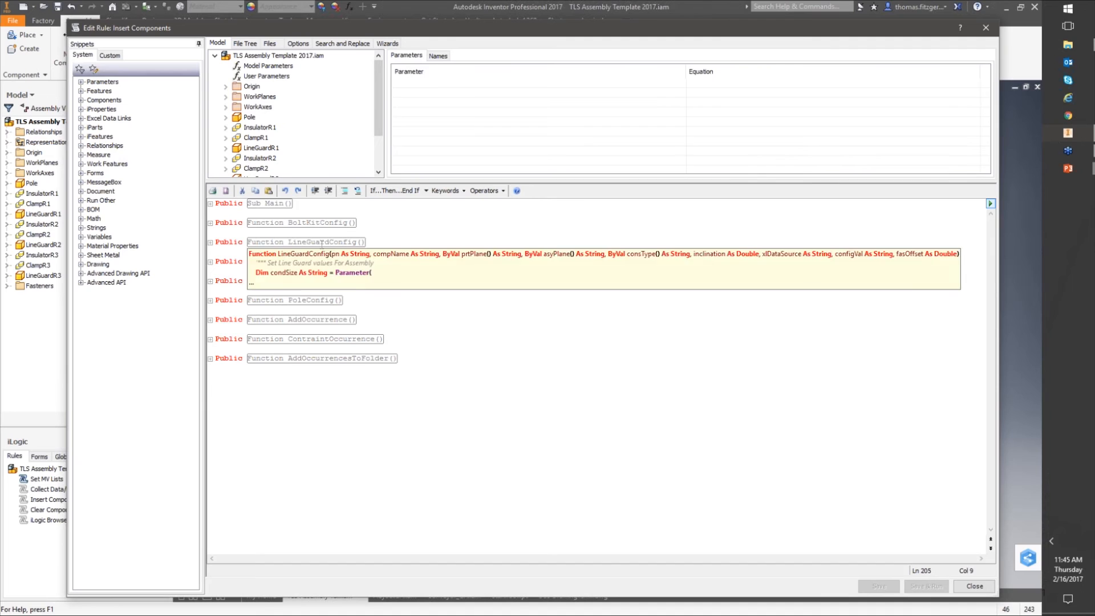
click(365, 281)
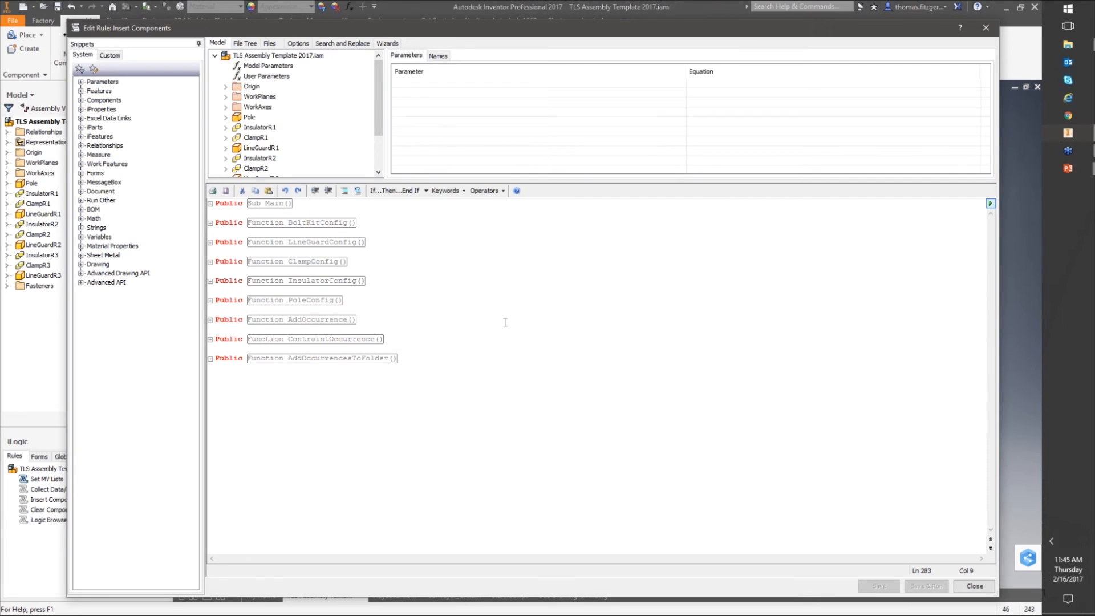
click(211, 204)
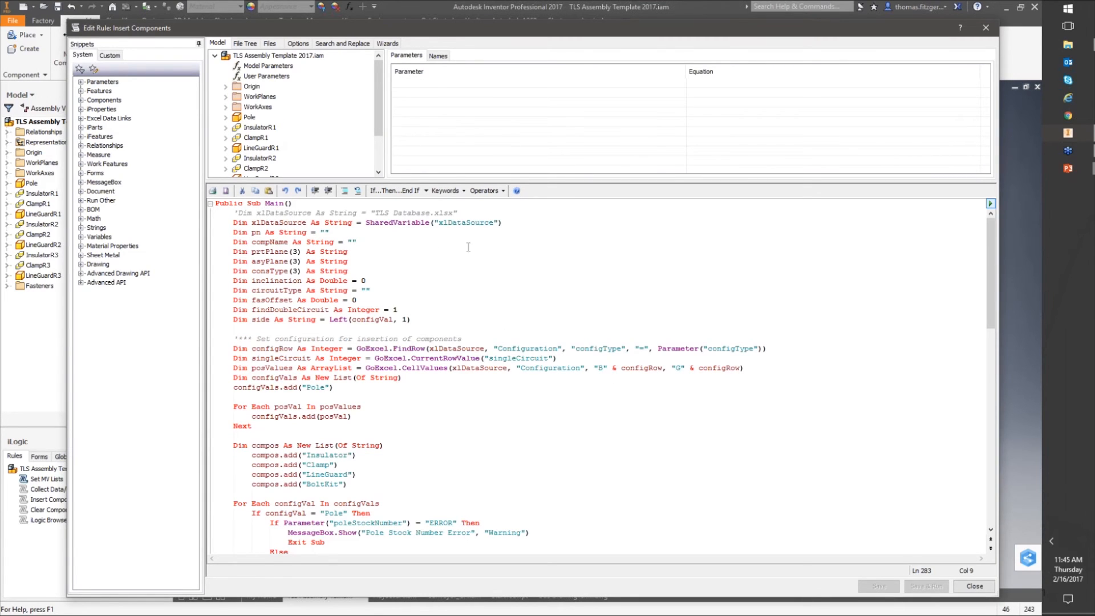
scroll(331, 314, down, 5)
click(331, 312)
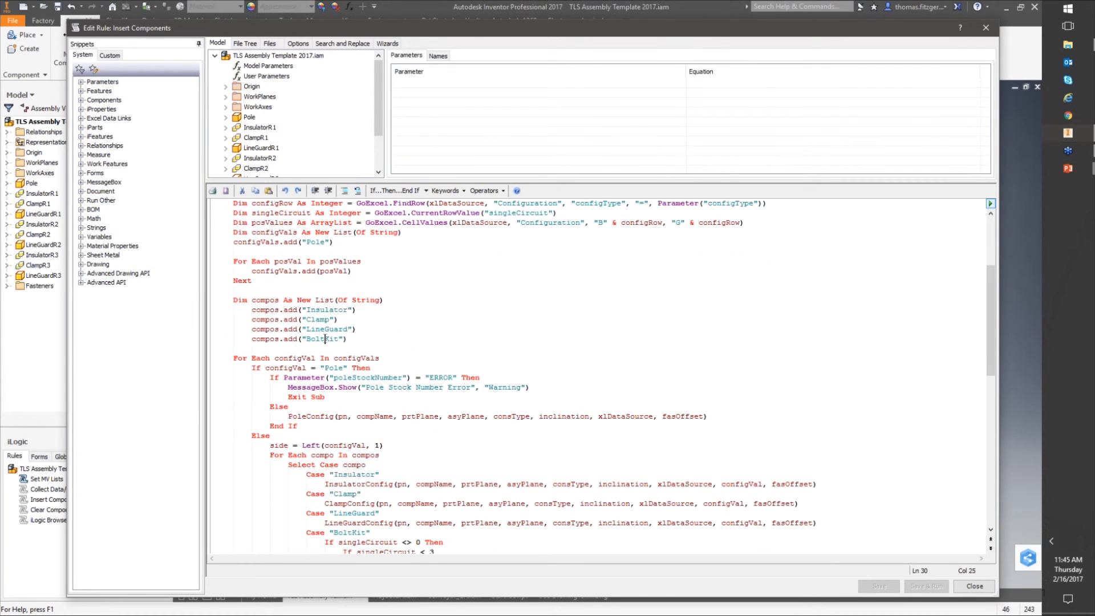
scroll(464, 340, down, 1)
scroll(445, 378, down, 1)
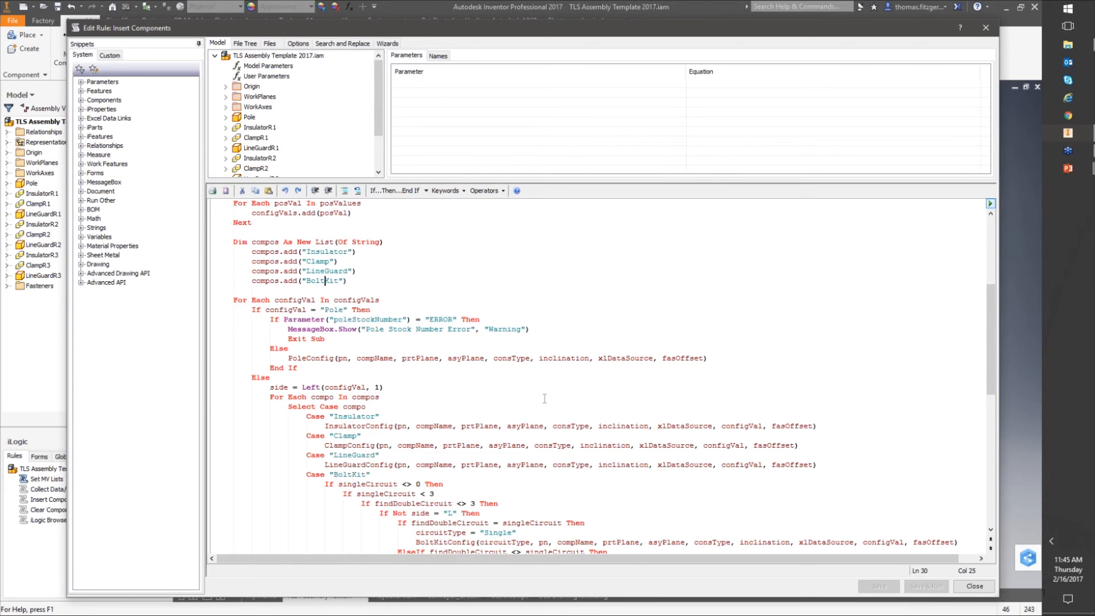
click(975, 587)
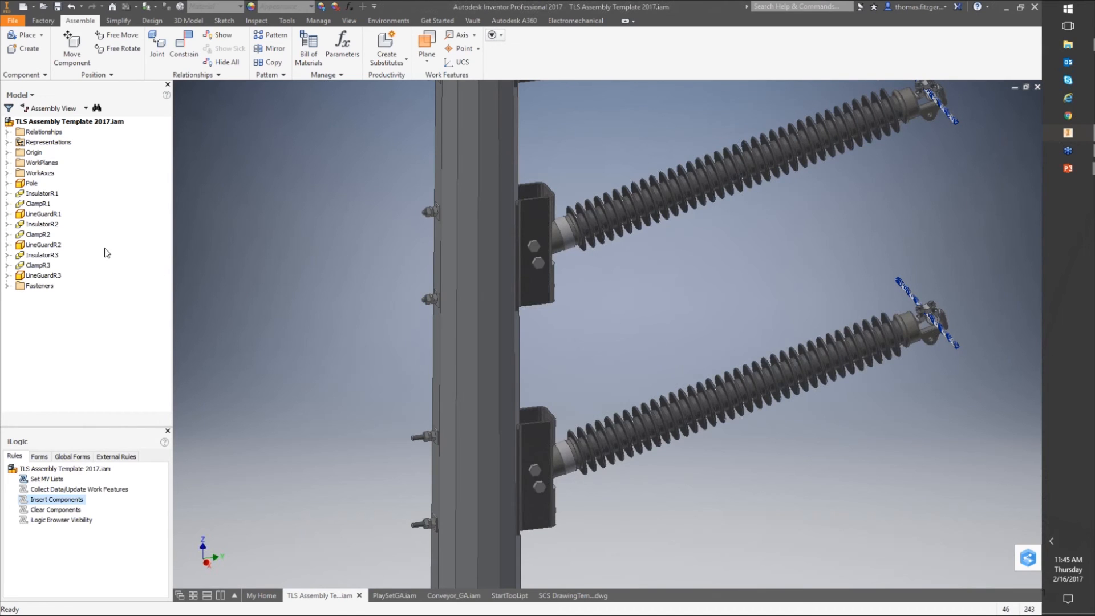
- Highlight the Fasteners folder's components in the model and clear the selection
click(46, 286)
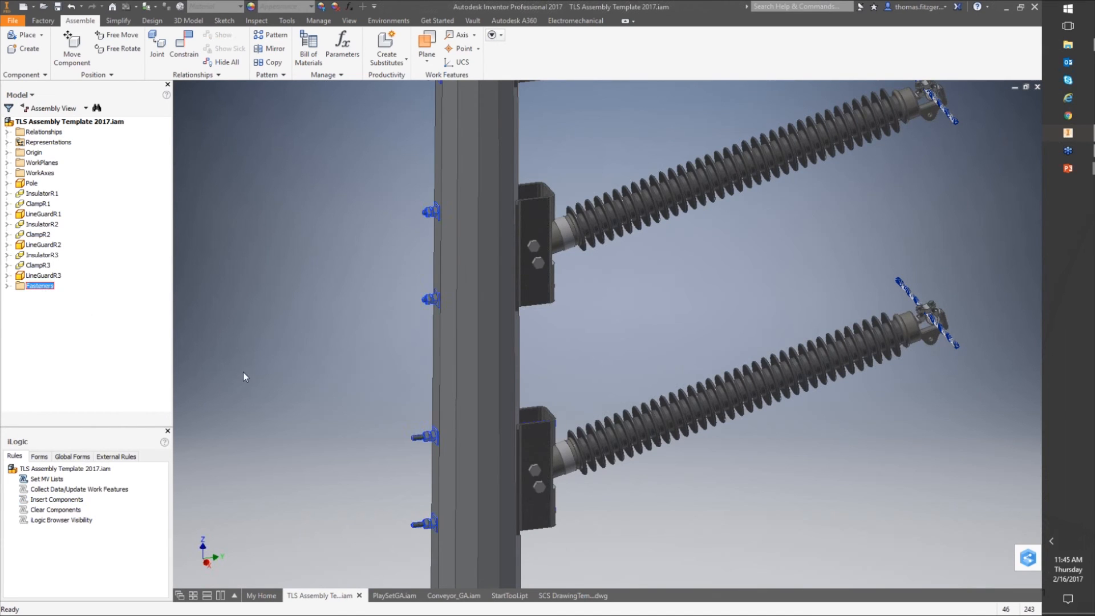
click(232, 498)
right_click(38, 511)
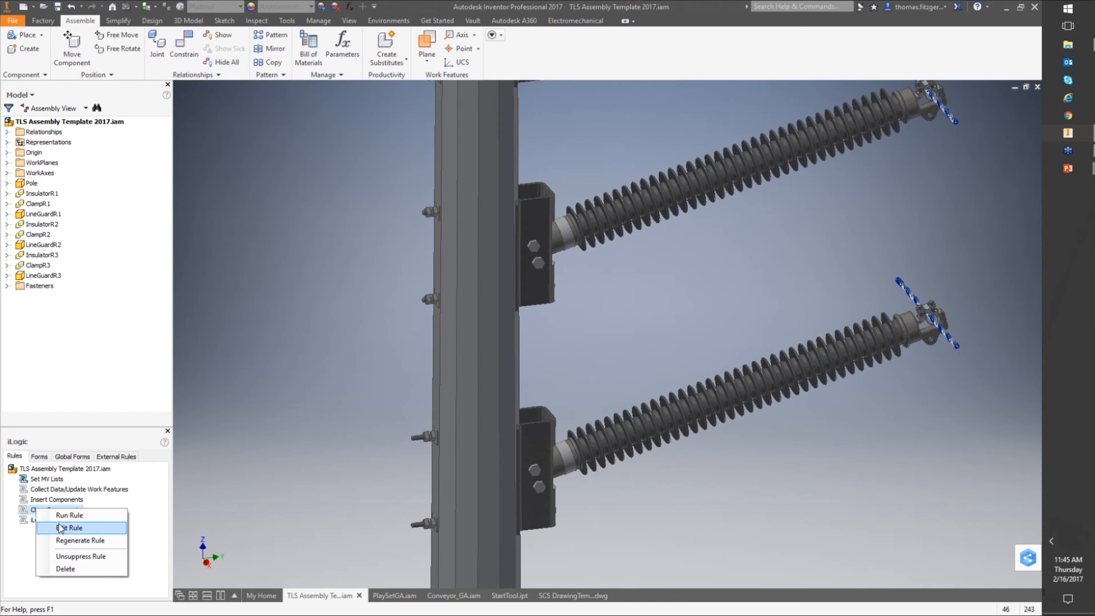
click(215, 474)
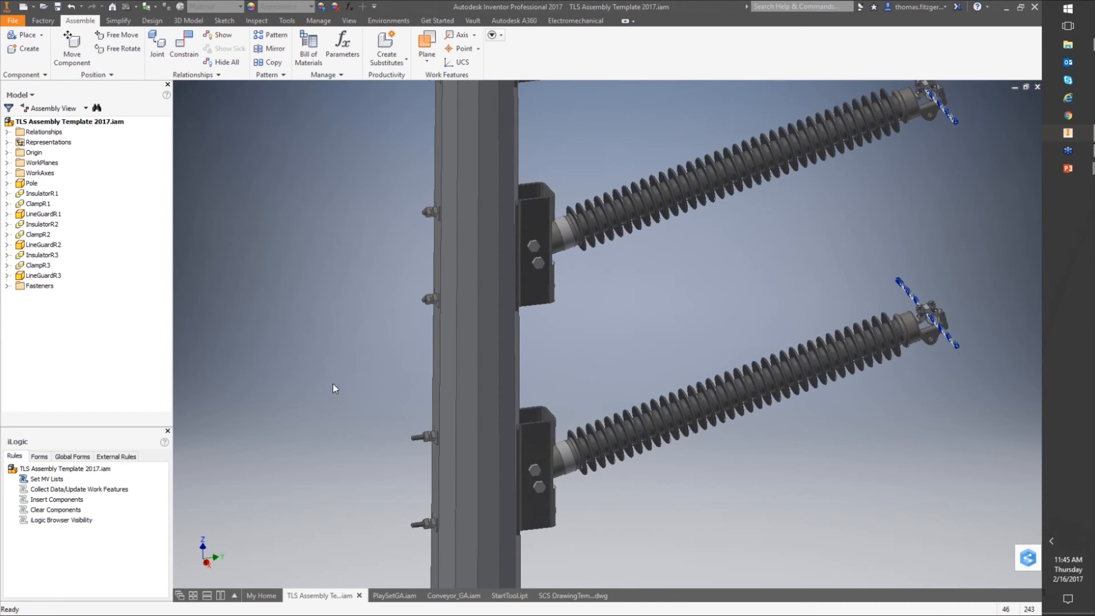
- Open the Autodesk Transmission Line Solution Configurator form, review its pole, insulator and conductor options, and close it
scroll(341, 339, down, 5)
shift+middle_drag(341, 339, 354, 316)
scroll(368, 333, up, 1)
scroll(354, 316, down, 1)
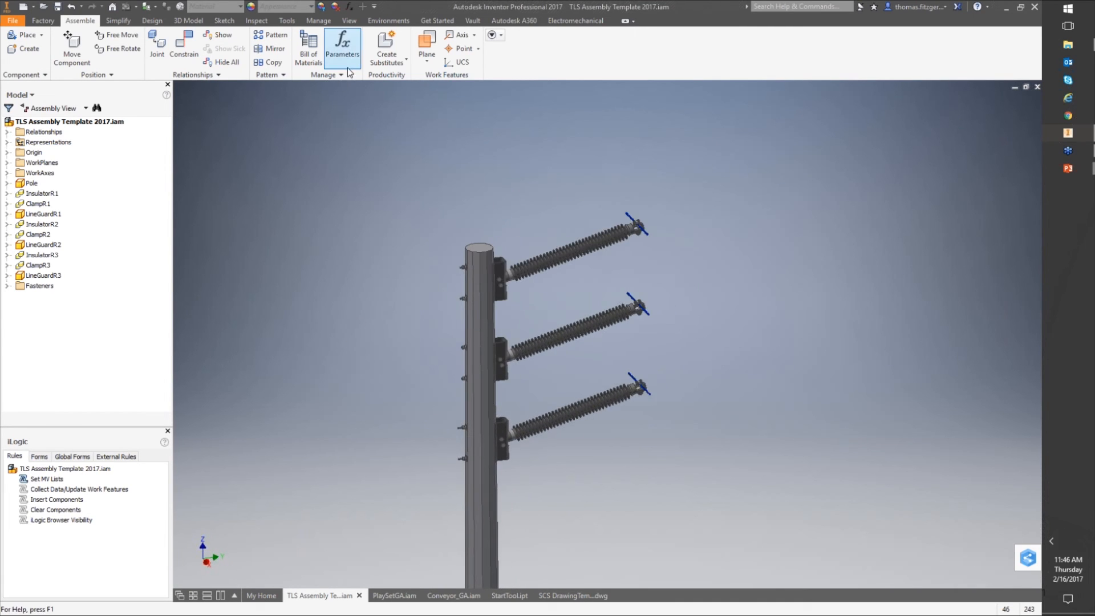
click(39, 457)
click(63, 474)
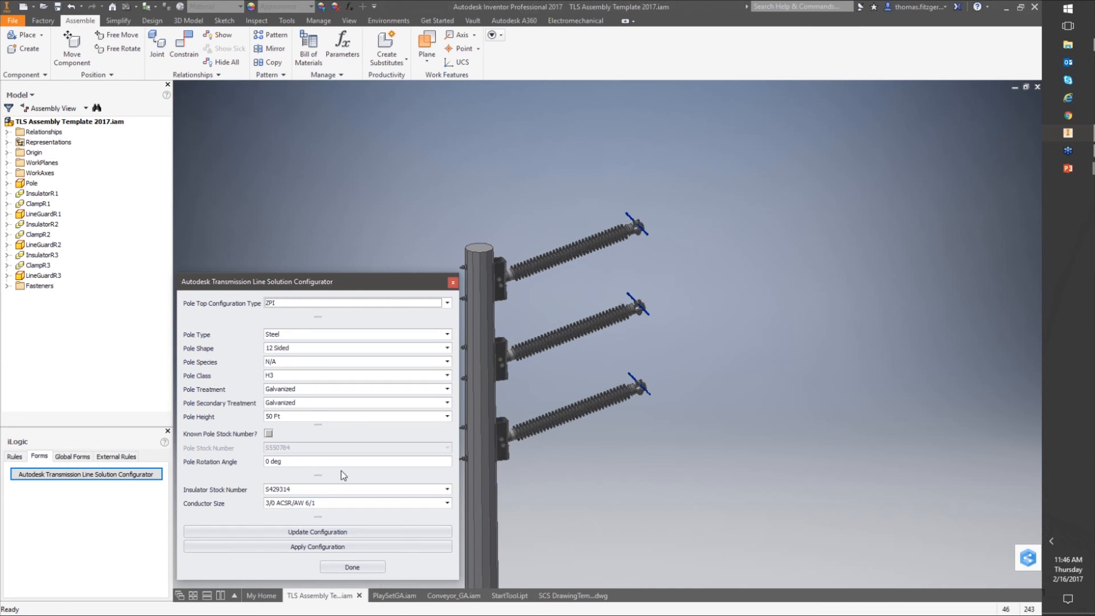
click(362, 571)
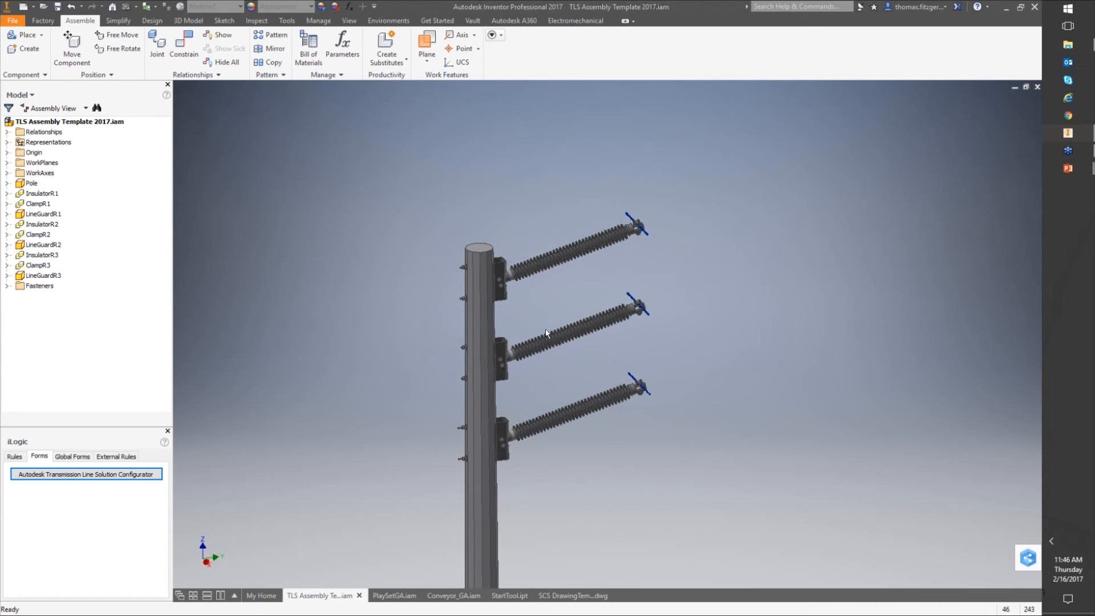
- Highlight the middle and lowest insulators on the pole, and inspect InsulatorR3's sketches, work features and flush constraints in the model tree
click(500, 364)
click(501, 440)
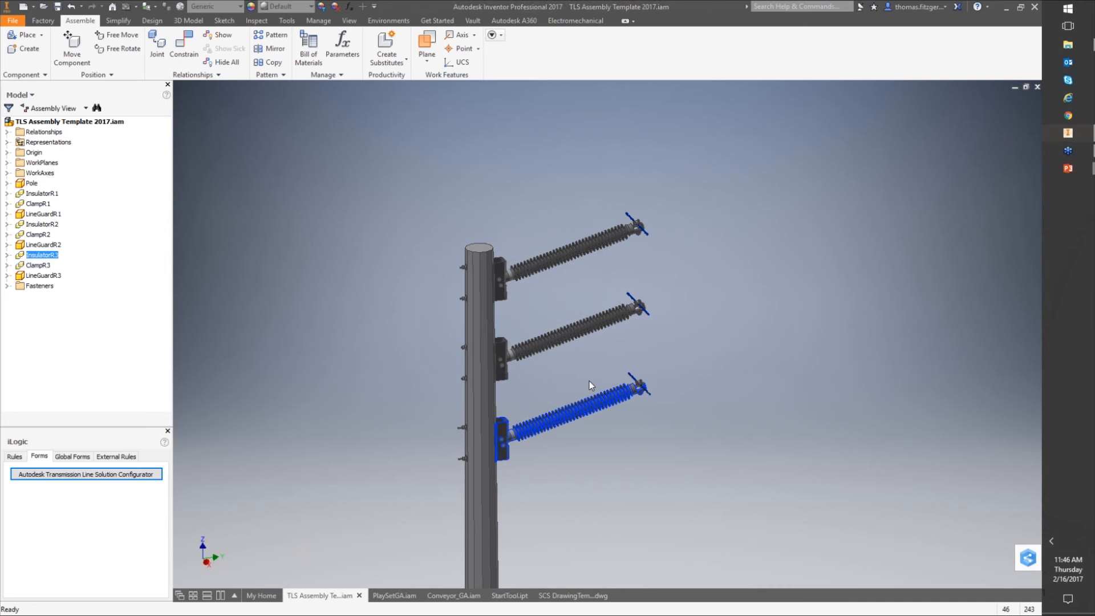
click(245, 316)
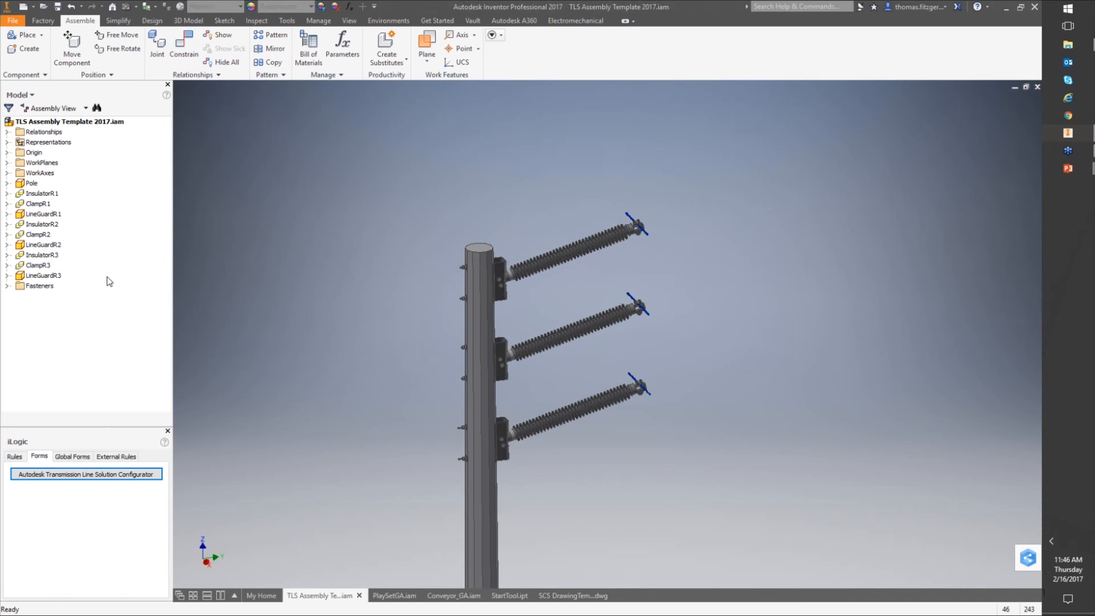
click(7, 255)
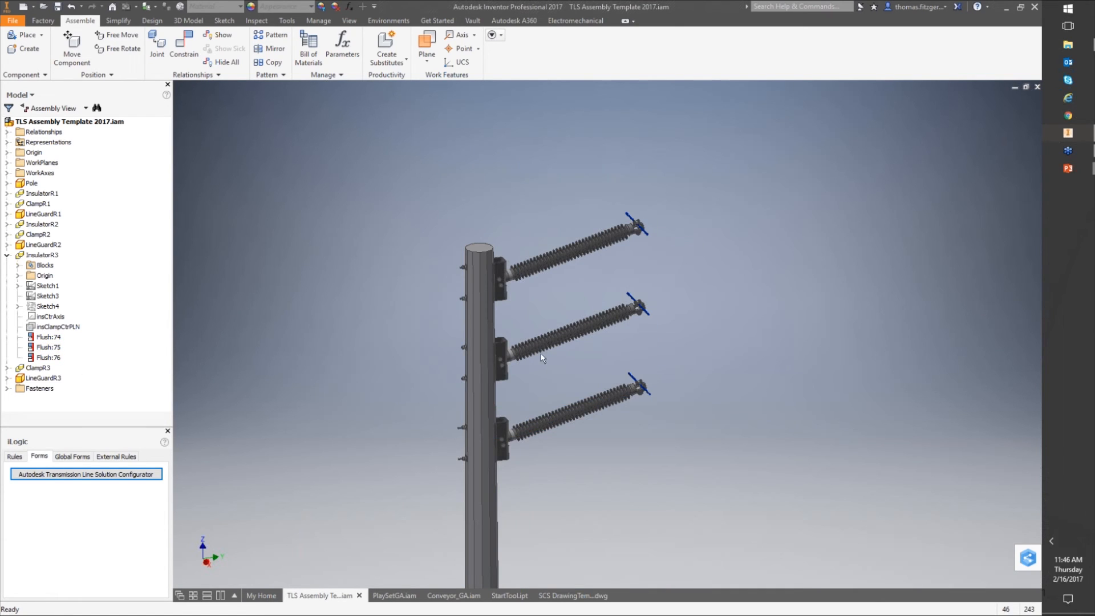
click(8, 255)
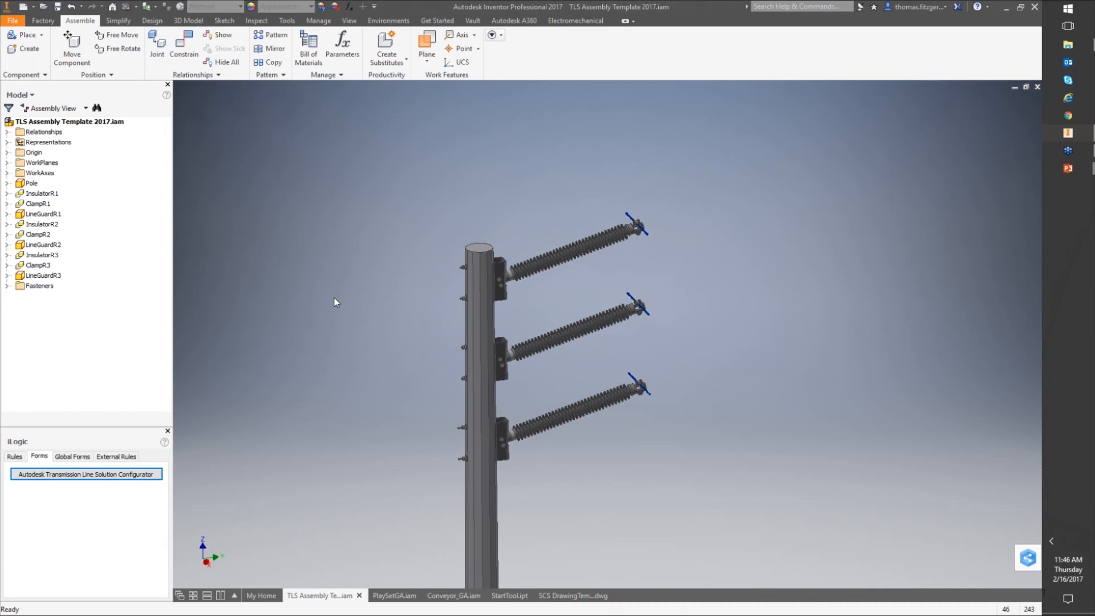
- Run the Clear Components rule to remove all generated components from the TLS assembly
click(15, 456)
right_click(51, 514)
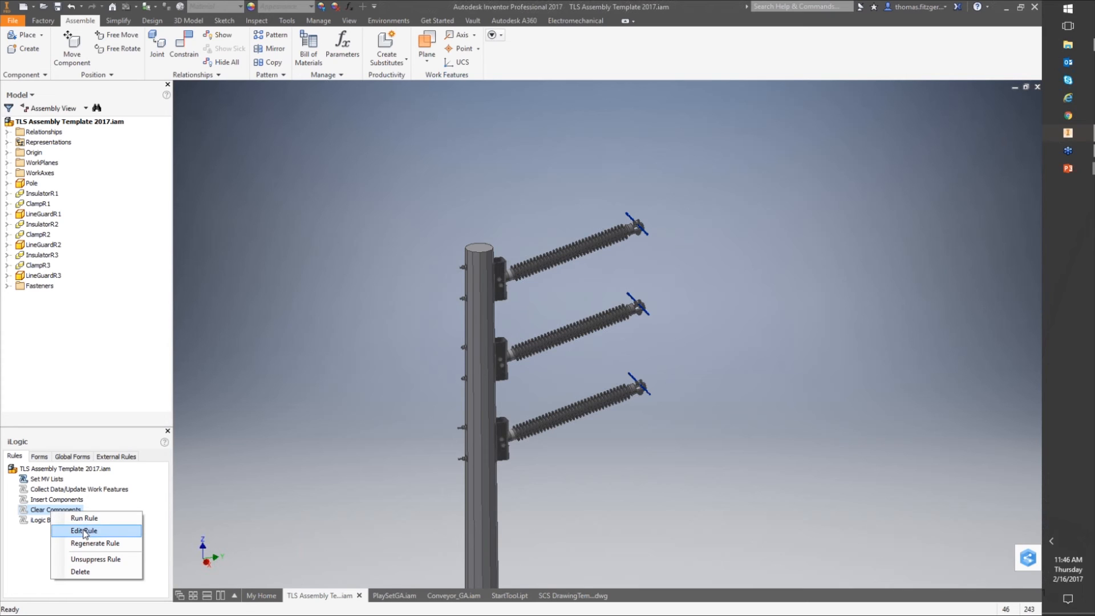
click(84, 522)
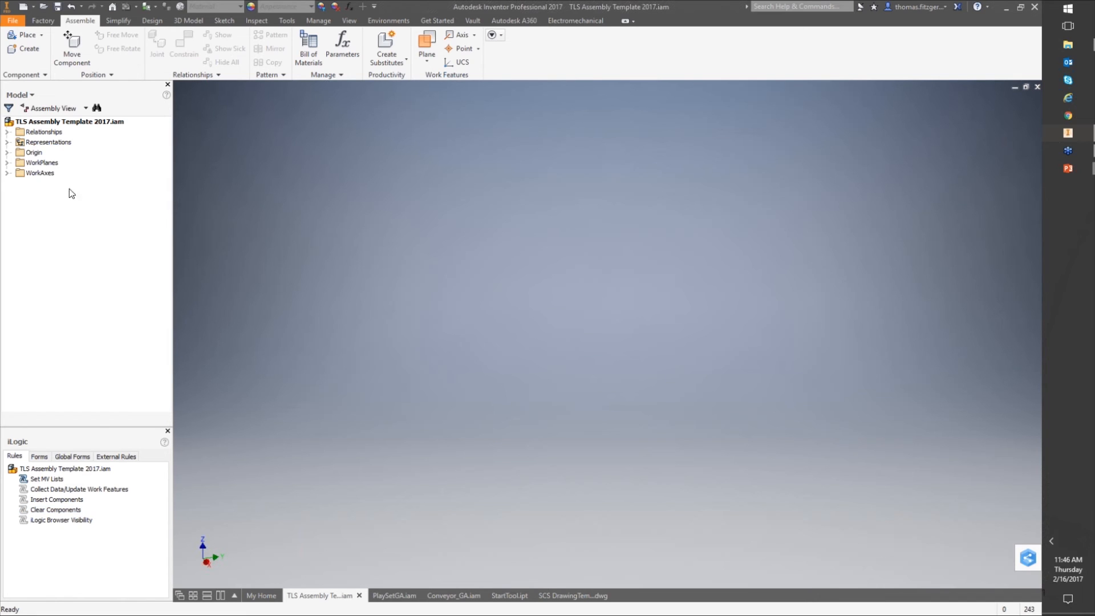
- Check the WorkAxes and WorkPlanes folders left in the assembly and display the assembly's iLogic forms
click(10, 174)
click(10, 174)
click(7, 163)
click(8, 121)
click(39, 456)
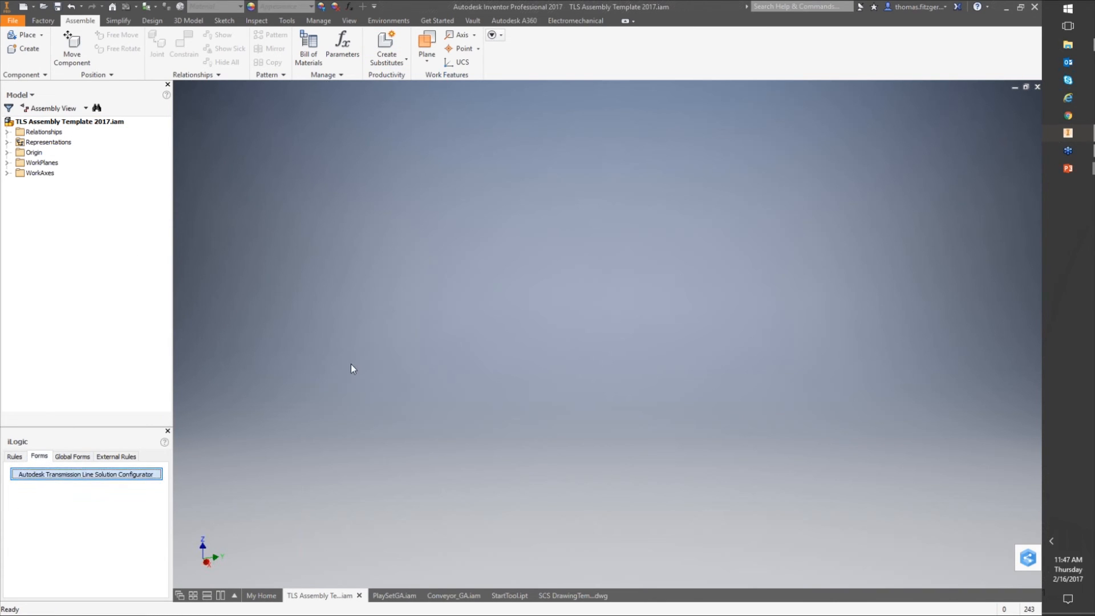
- Rebuild the TLS assembly with pole top configuration WPI 1/2 and a 40 Ft pole height, inspect the pole top, and close the configurator
click(289, 303)
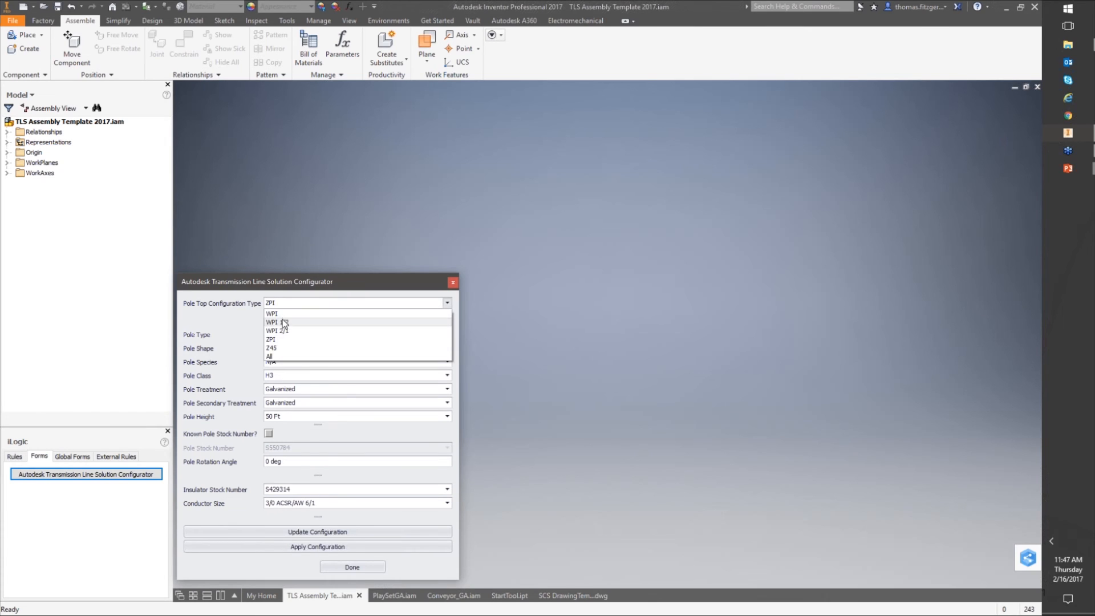
click(285, 323)
click(290, 416)
click(301, 447)
click(338, 538)
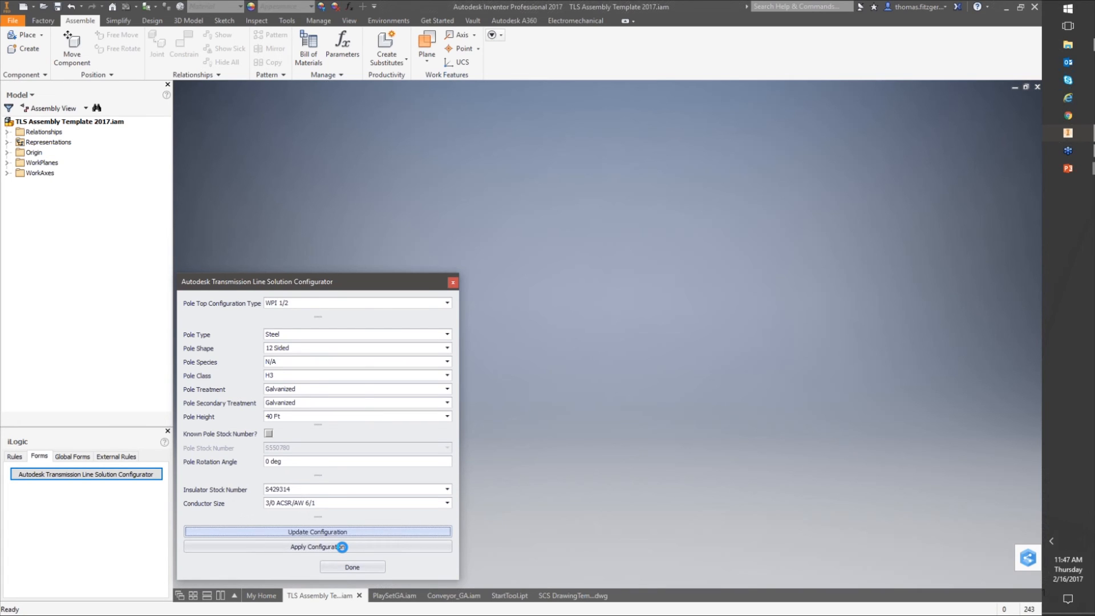
click(342, 547)
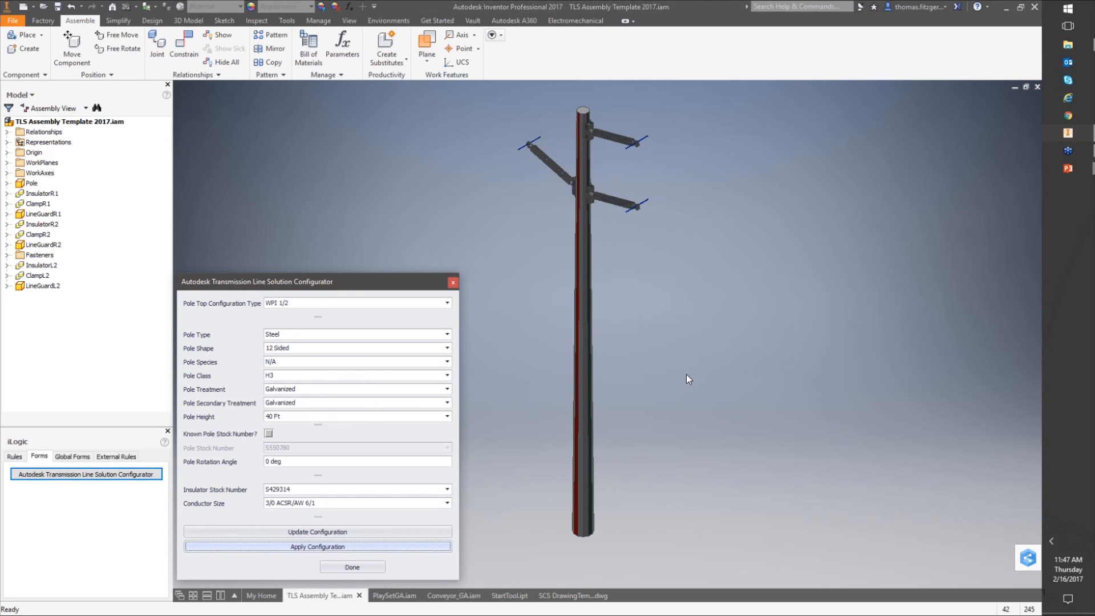
shift+middle_drag(687, 375, 710, 412)
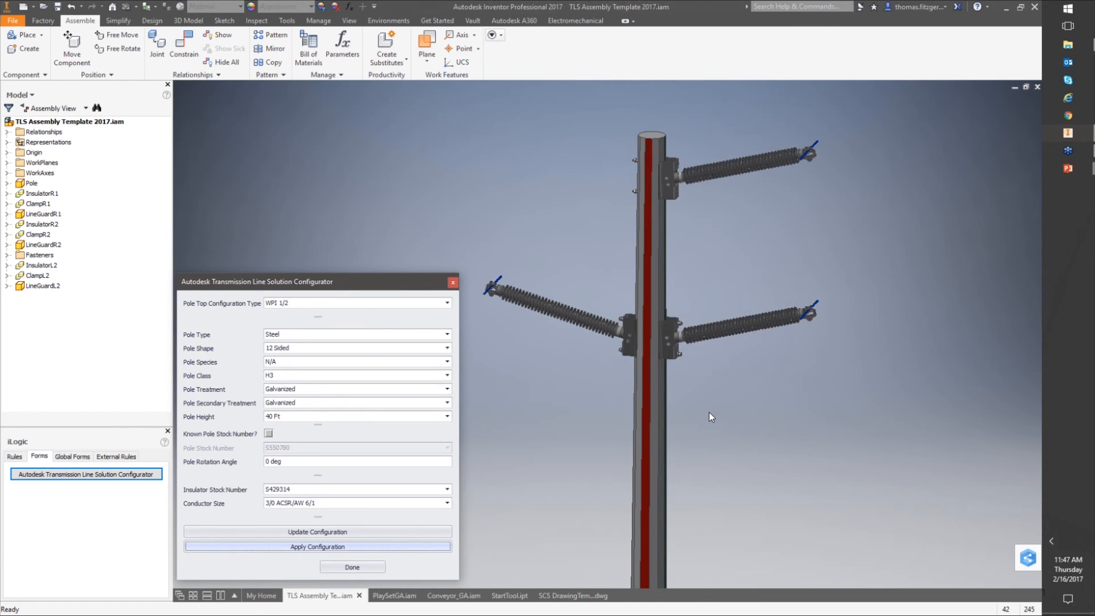
click(368, 566)
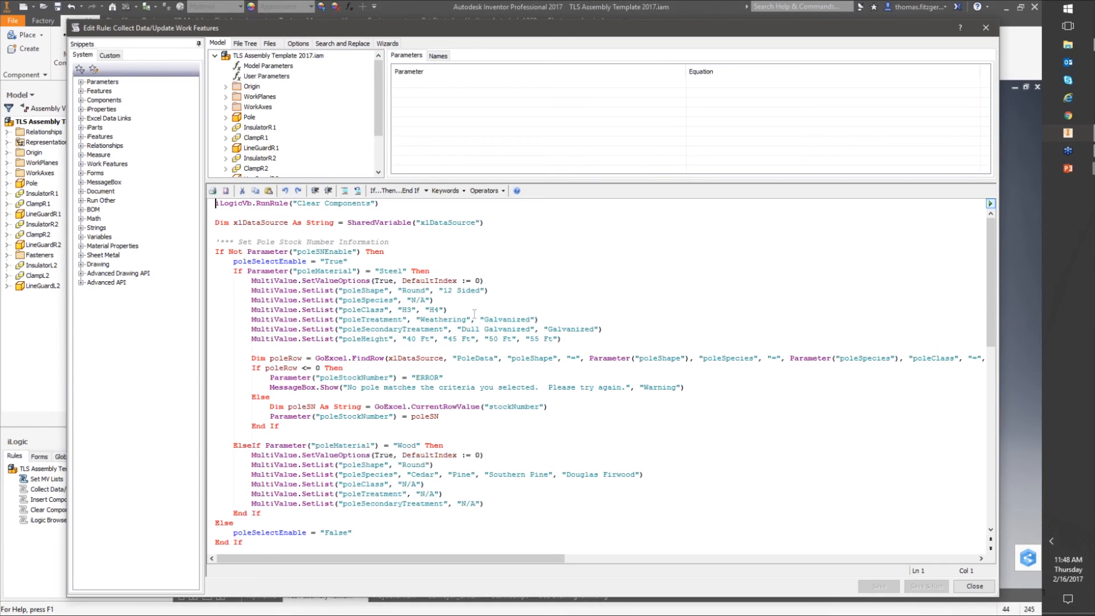
- Close the Collect Data/Update Work Features rule and open the external rule Check for Excel File for editing
click(974, 588)
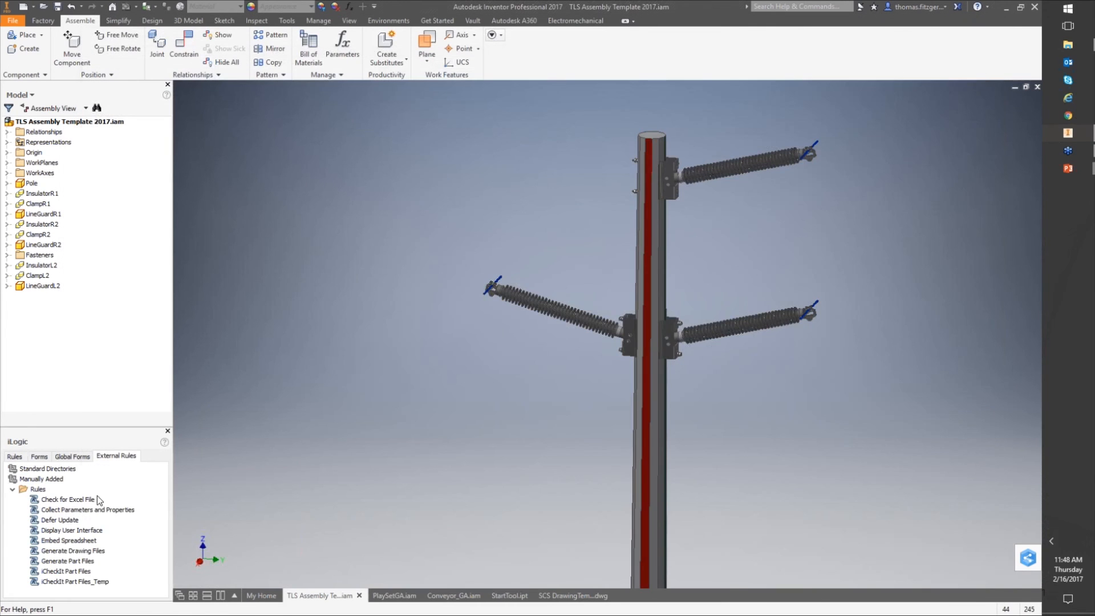
right_click(72, 501)
click(108, 522)
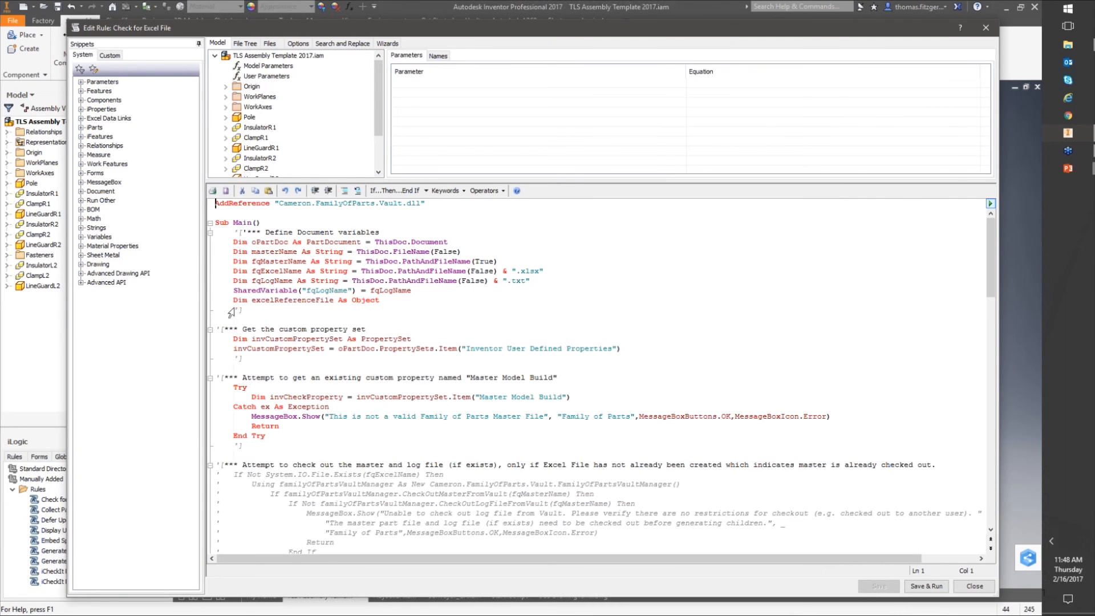
- Collapse the first five commented code regions in Sub Main, from the document variables through the log file check
click(211, 233)
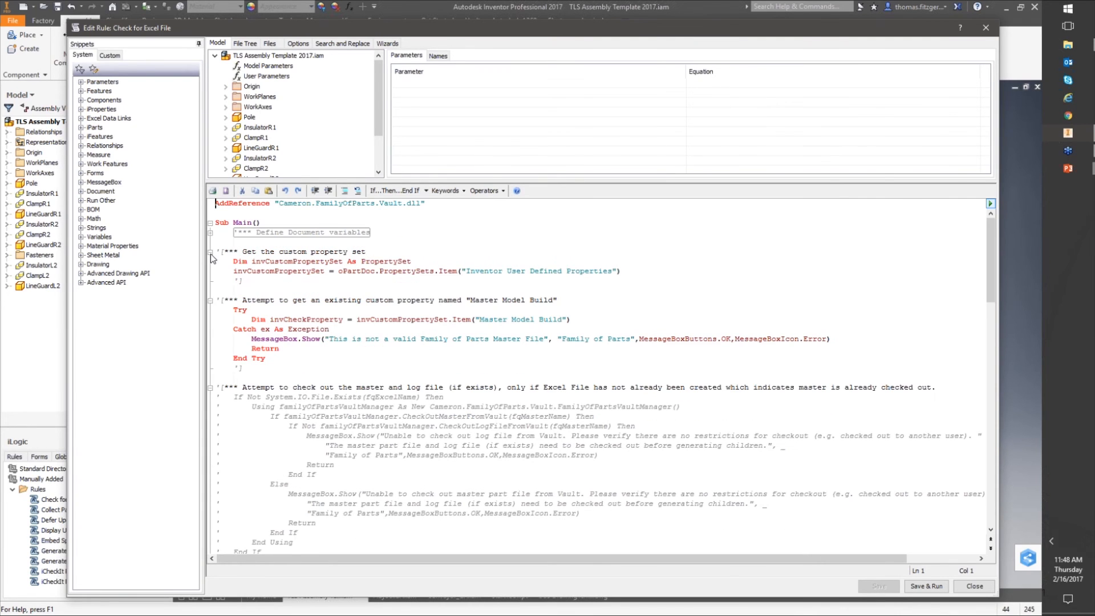
click(210, 252)
click(211, 272)
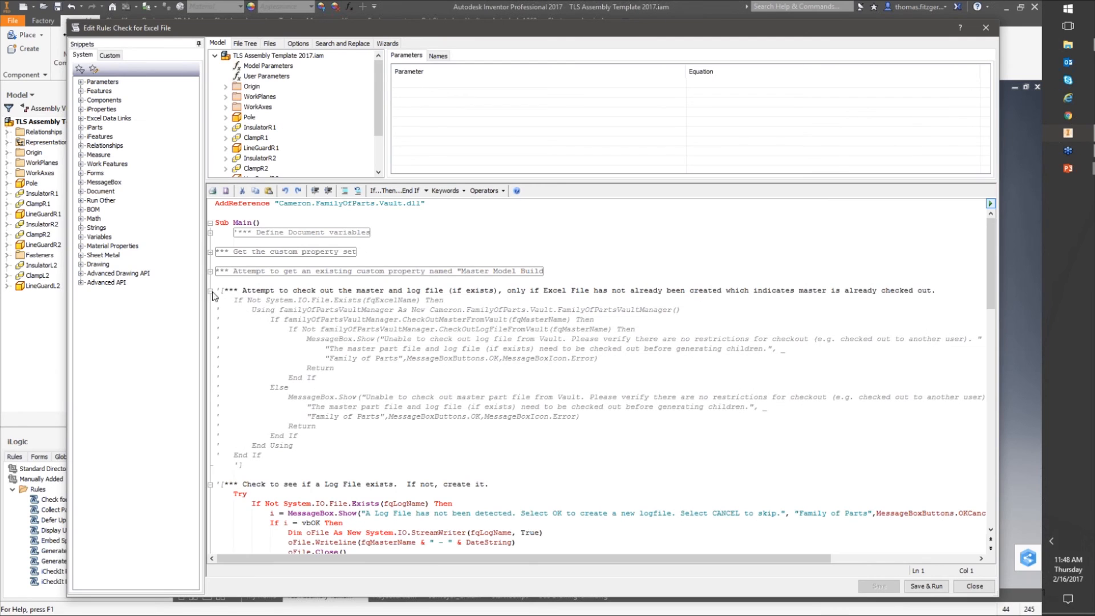
click(210, 292)
click(211, 311)
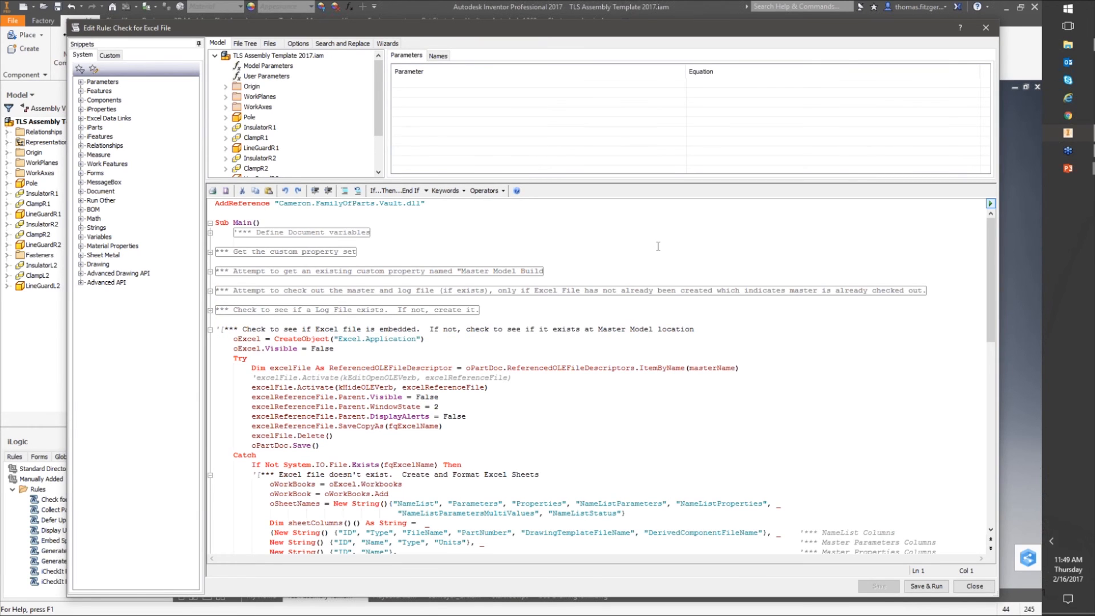
- Read through the code that checks for the embedded Excel file, creates and formats its worksheets, and saves the workbook
scroll(321, 439, down, 3)
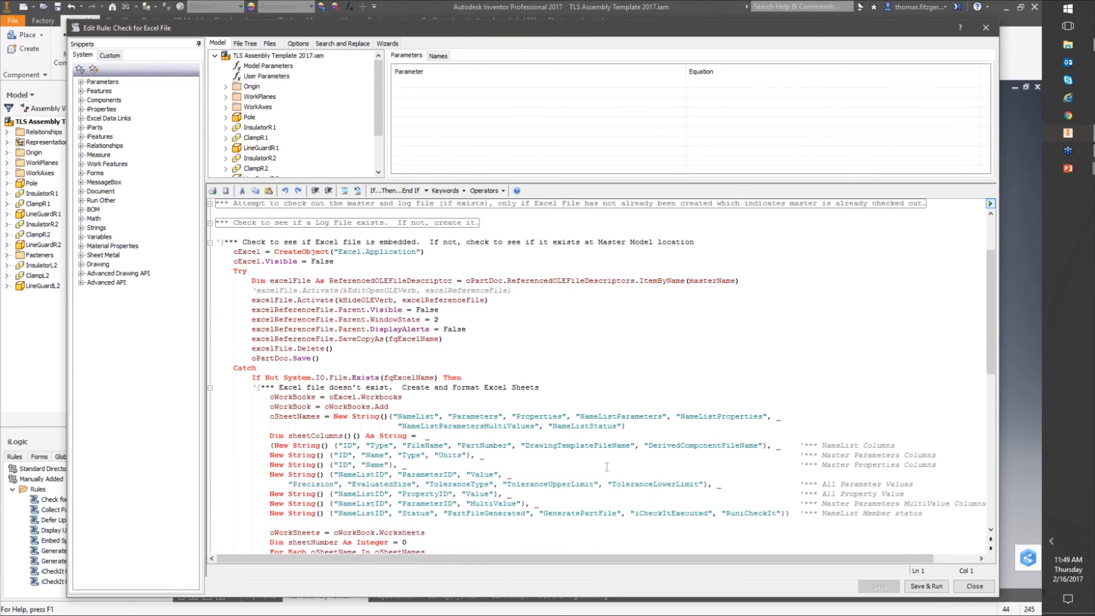
scroll(578, 471, down, 1)
scroll(823, 408, down, 2)
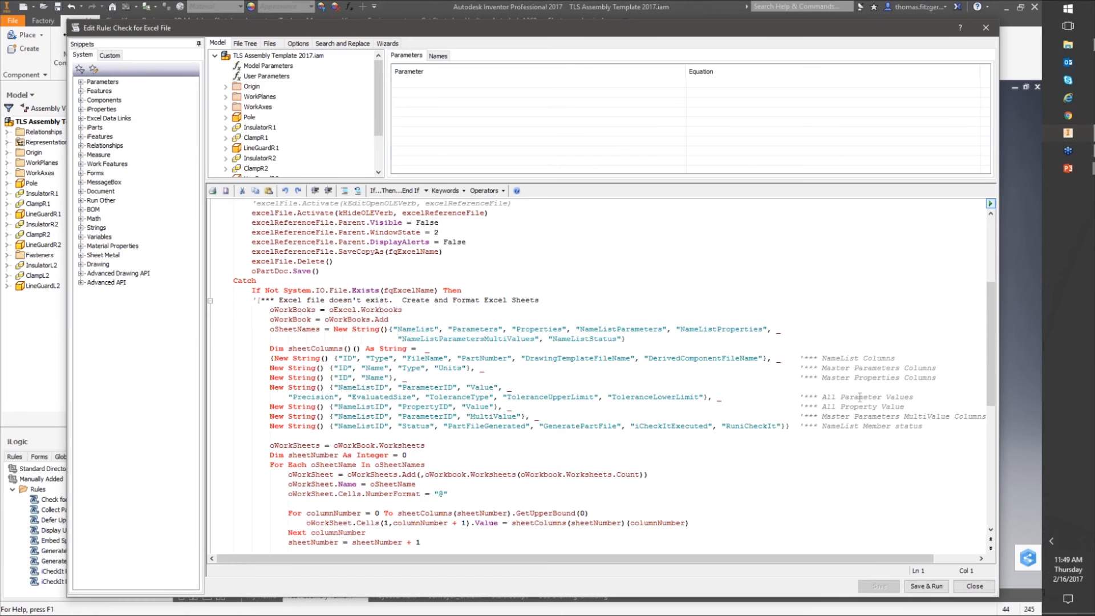
scroll(857, 411, down, 4)
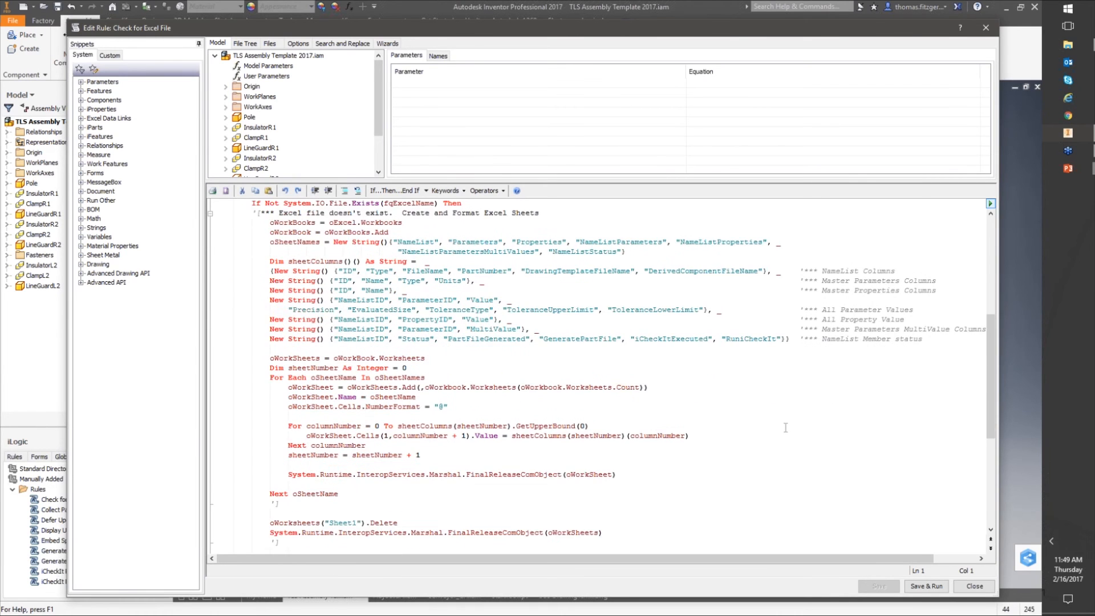
scroll(785, 427, down, 1)
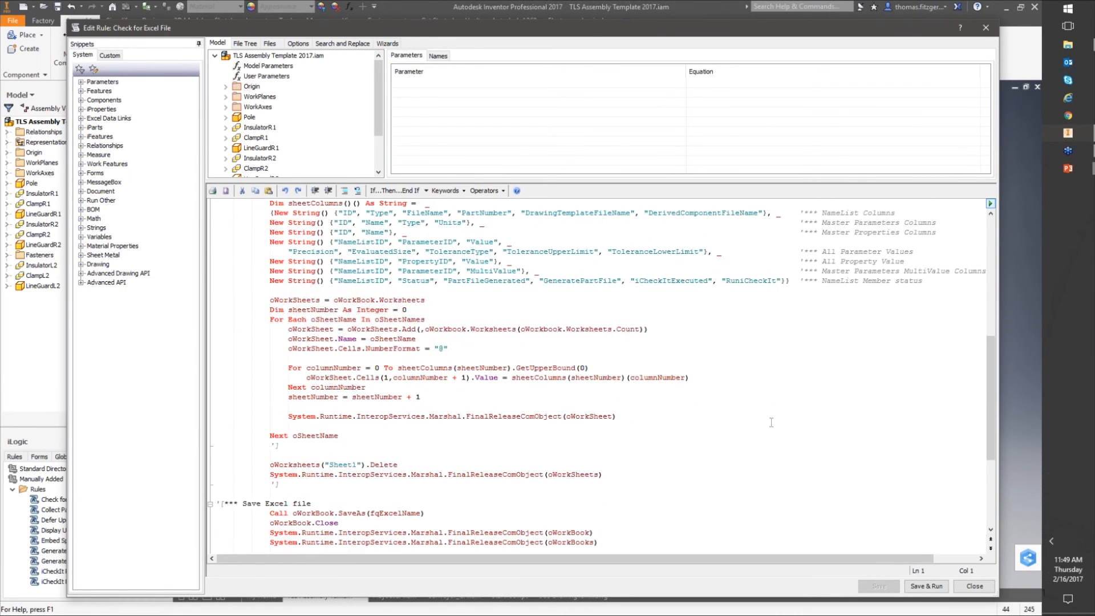
scroll(771, 423, down, 2)
scroll(766, 400, down, 2)
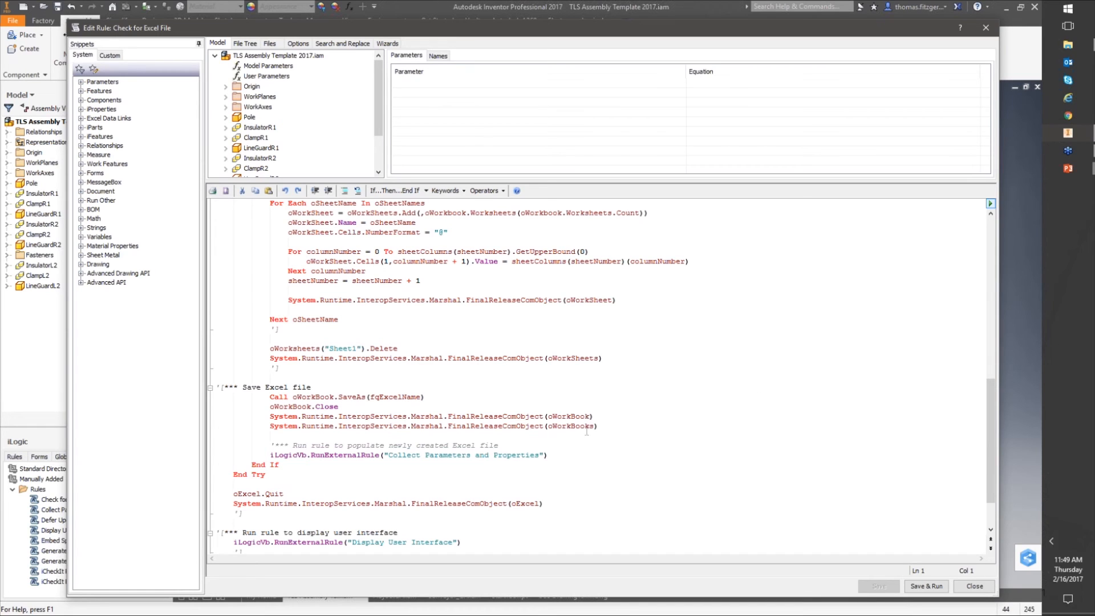
scroll(598, 431, down, 2)
- Highlight the comments about populating the newly created Excel file and displaying the user interface, above the external rule calls
drag(500, 387, 273, 387)
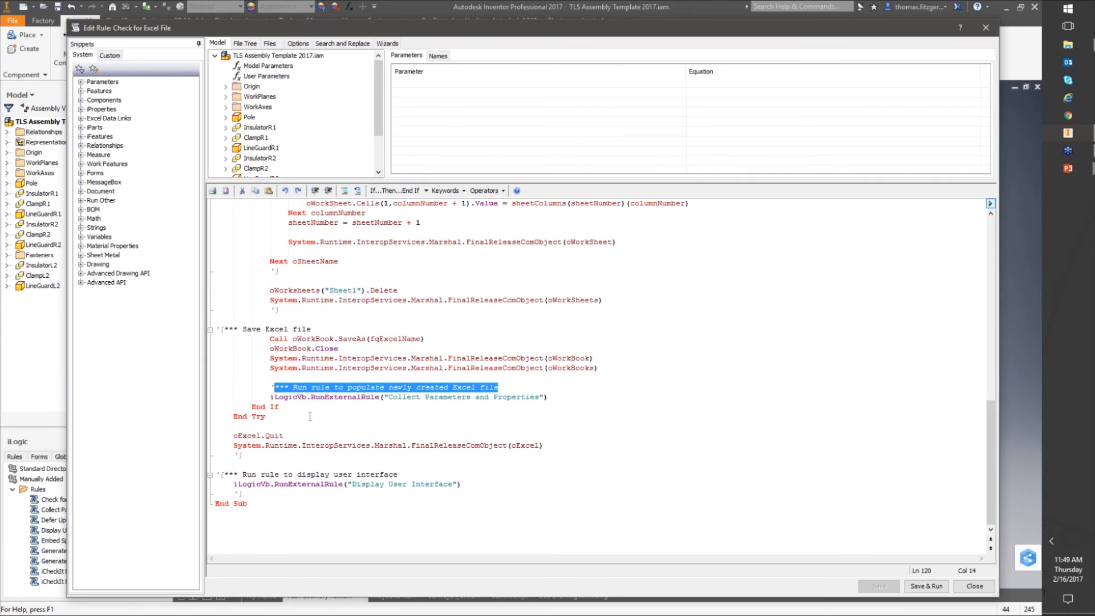
click(398, 446)
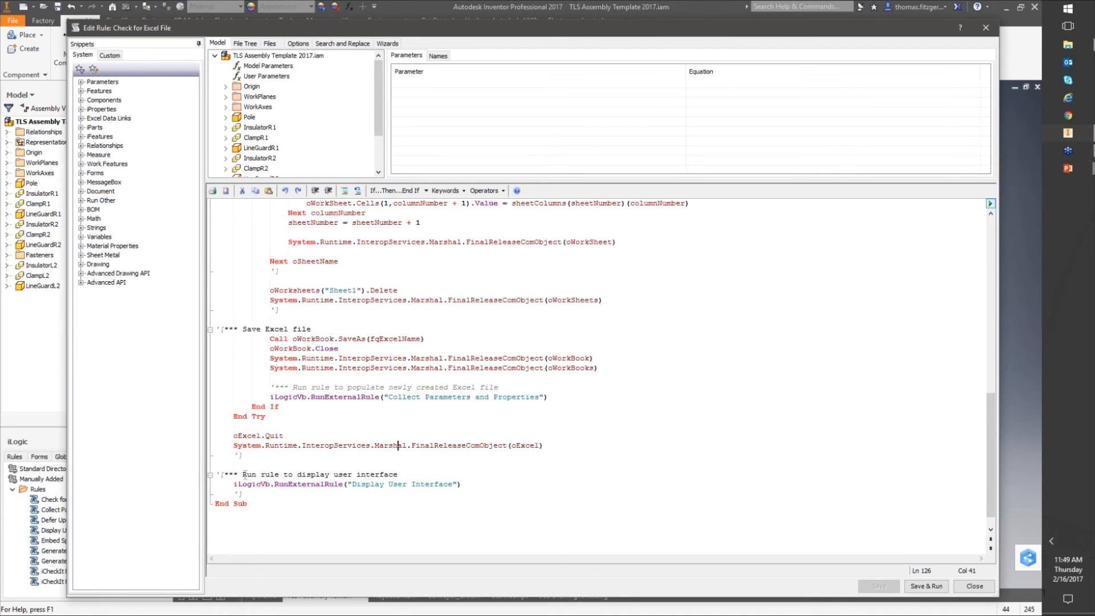
drag(243, 475, 382, 475)
click(243, 484)
drag(508, 388, 321, 388)
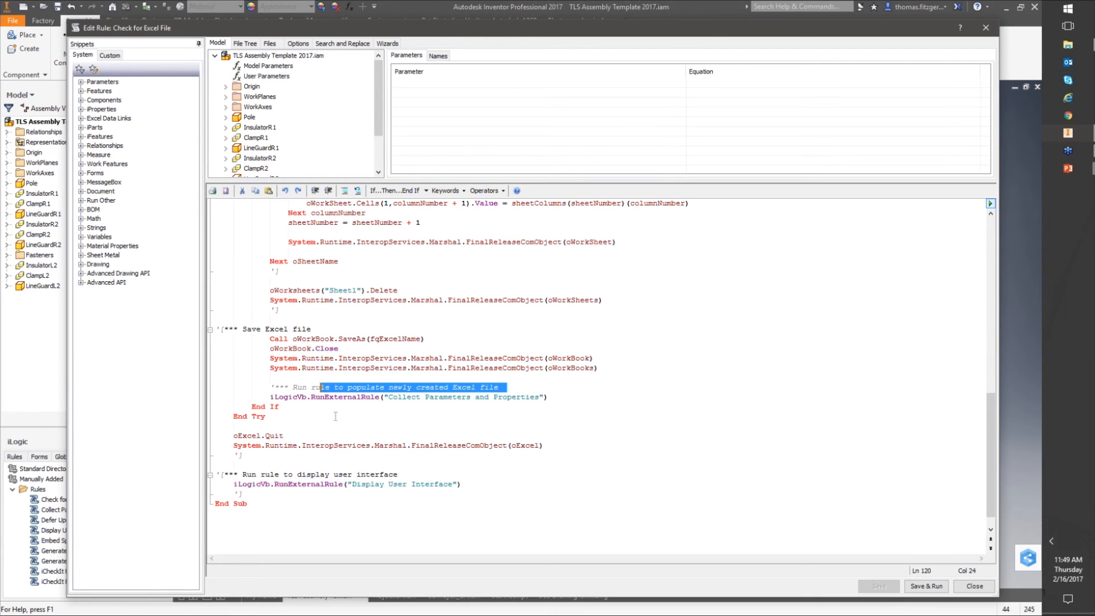